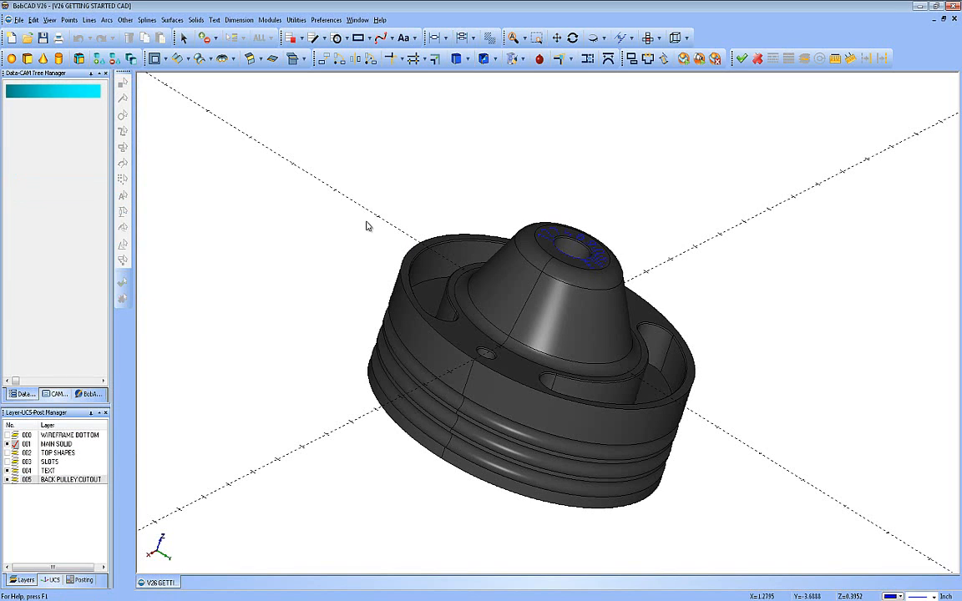
Hide the TEXT and BACK PULLEY CUTOUT layers, leaving only the MAIN SOLID layer displayed
click(25, 479)
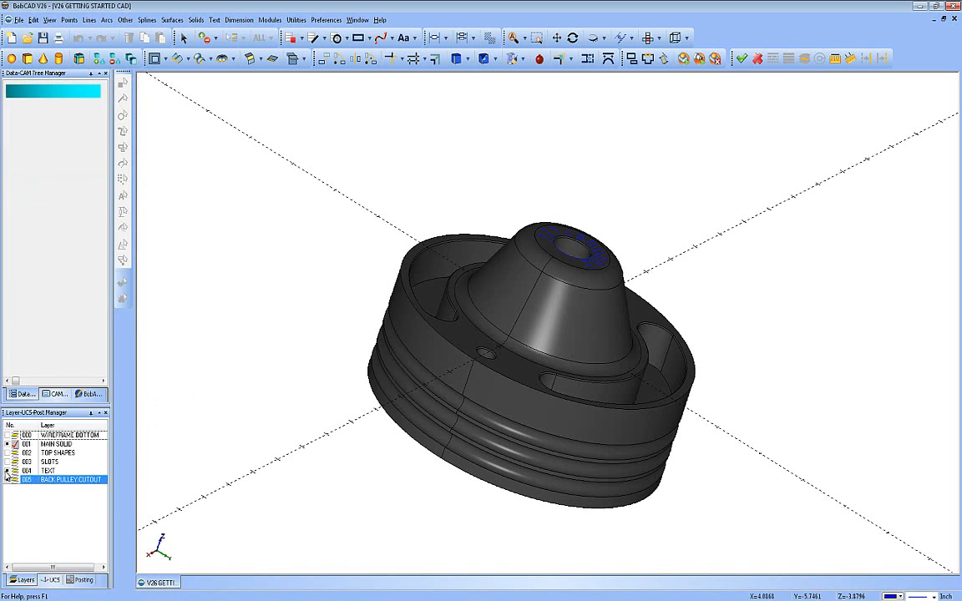
middle_drag(341, 365, 498, 290)
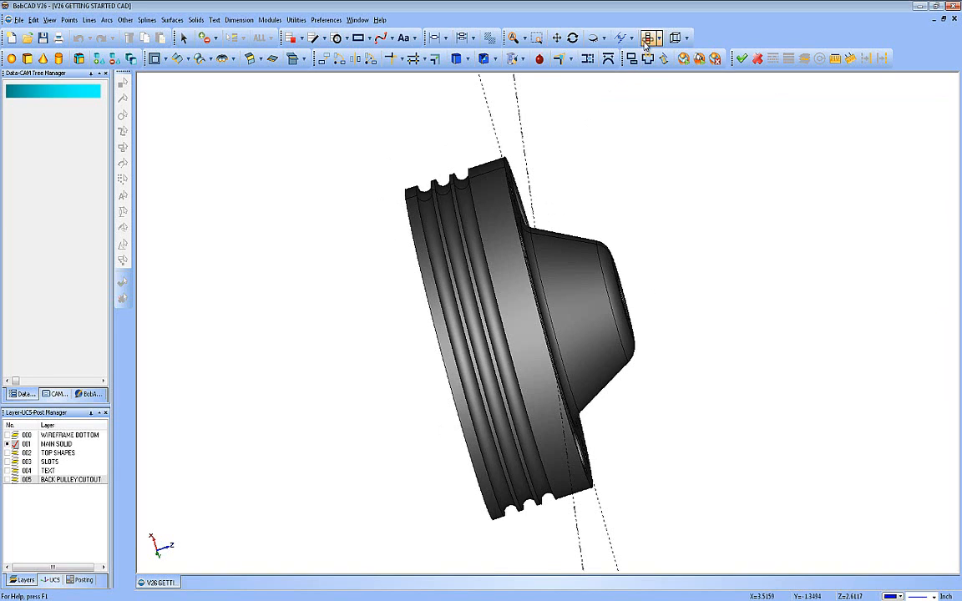
click(590, 37)
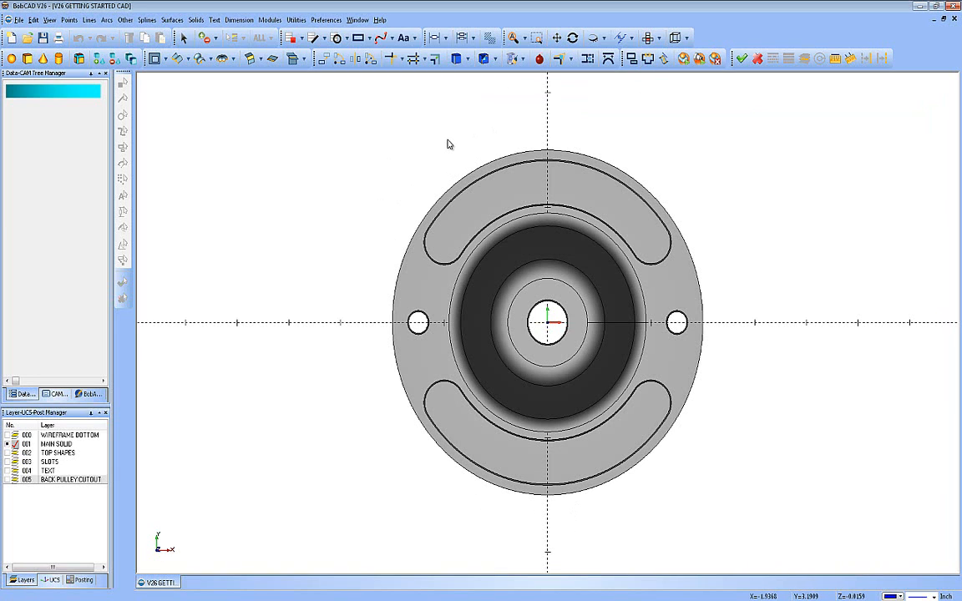
middle_drag(550, 351, 685, 326)
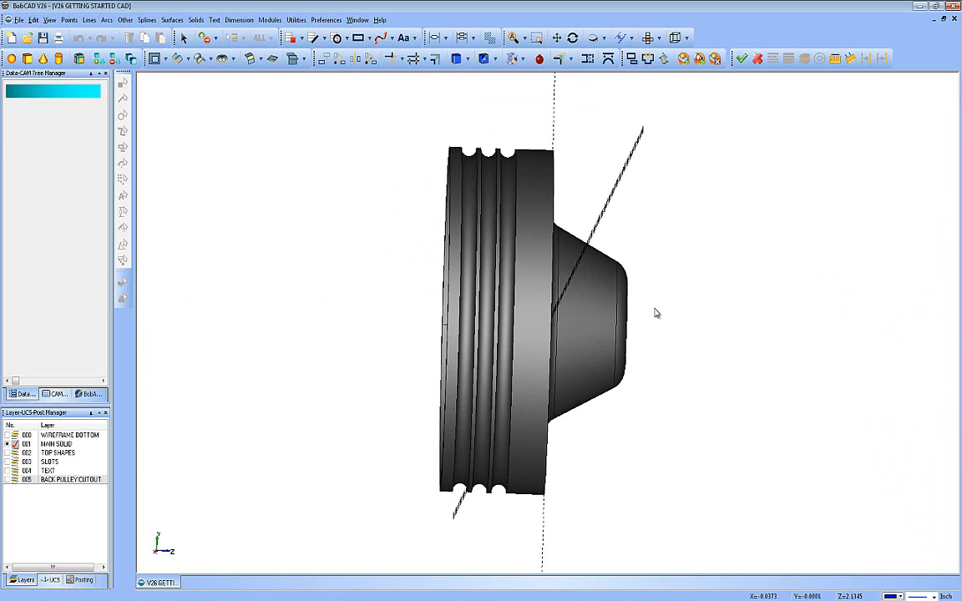
click(647, 38)
Rotate the pulley solid 90 degrees around the Y axis, using the entered origin 0, 0, 0
click(659, 39)
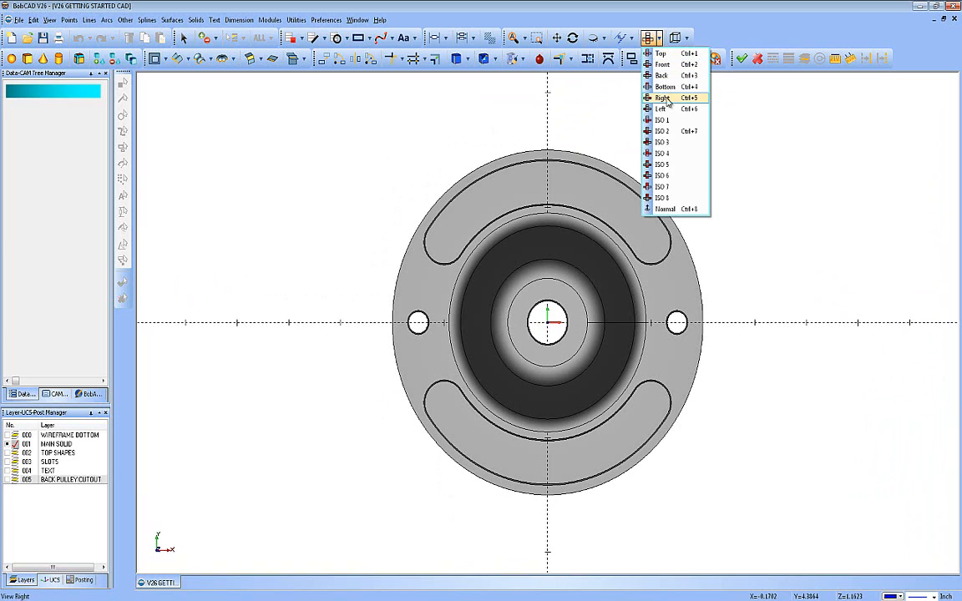
click(660, 128)
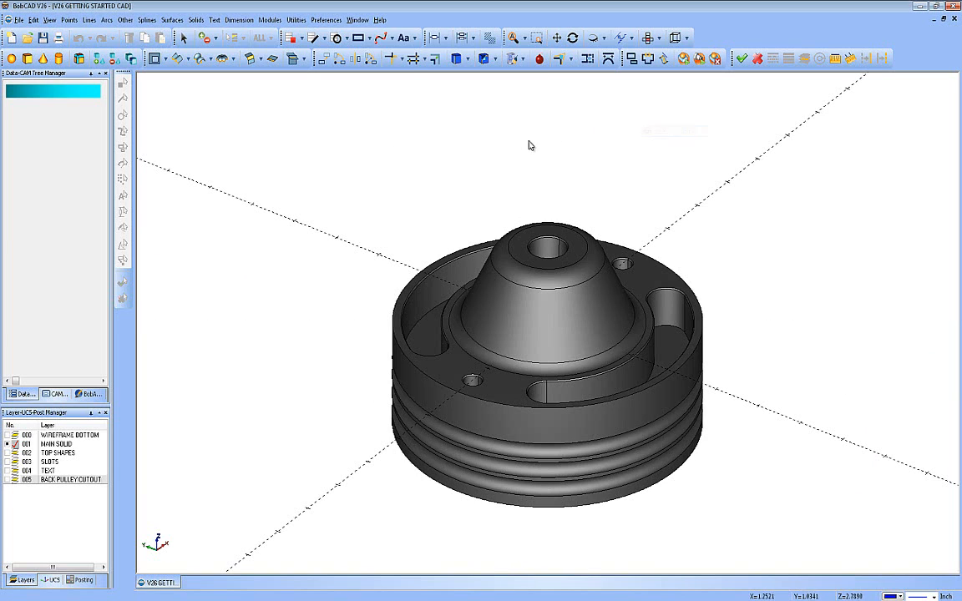
click(297, 19)
click(307, 44)
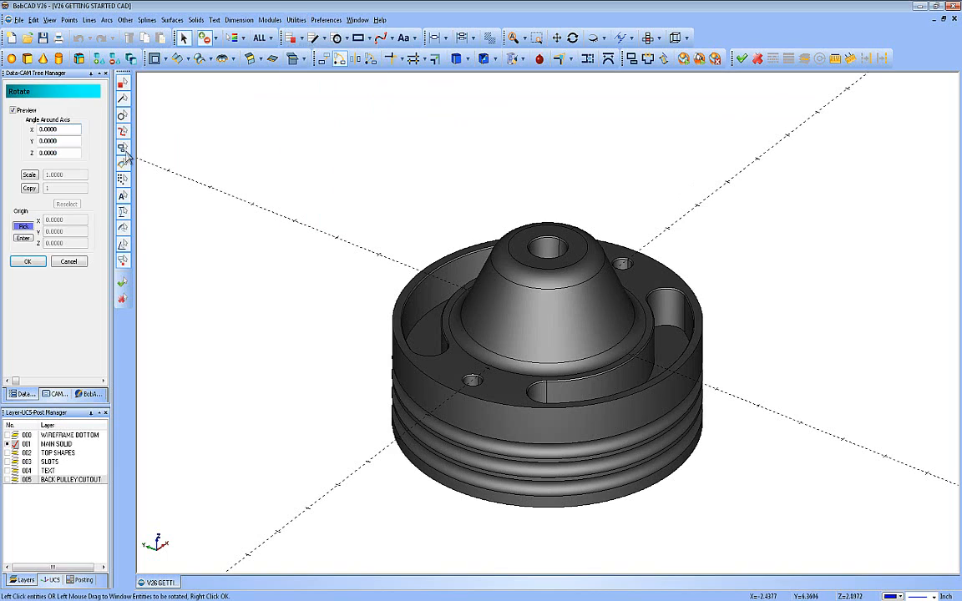
double_click(68, 141)
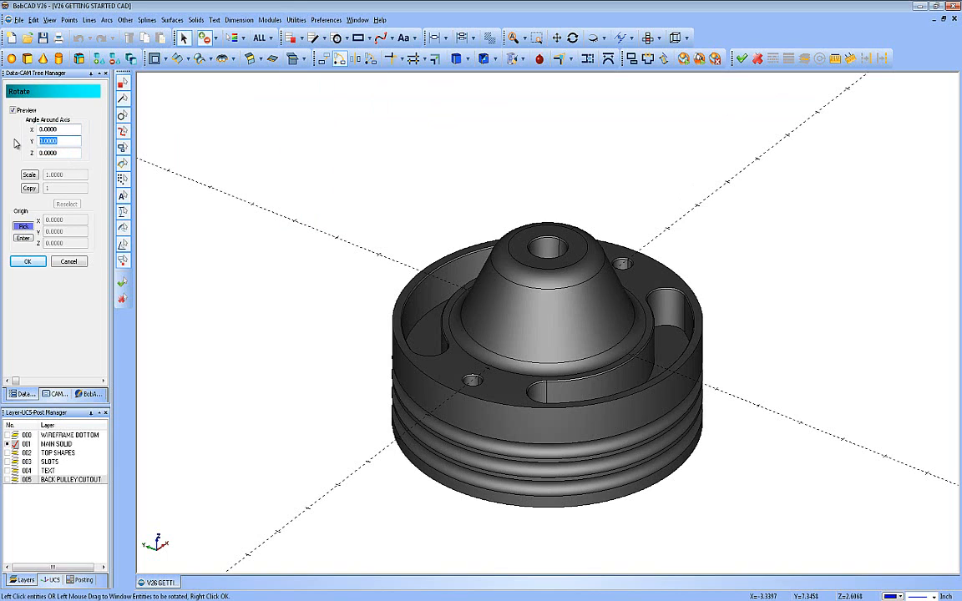
text(90)
click(24, 240)
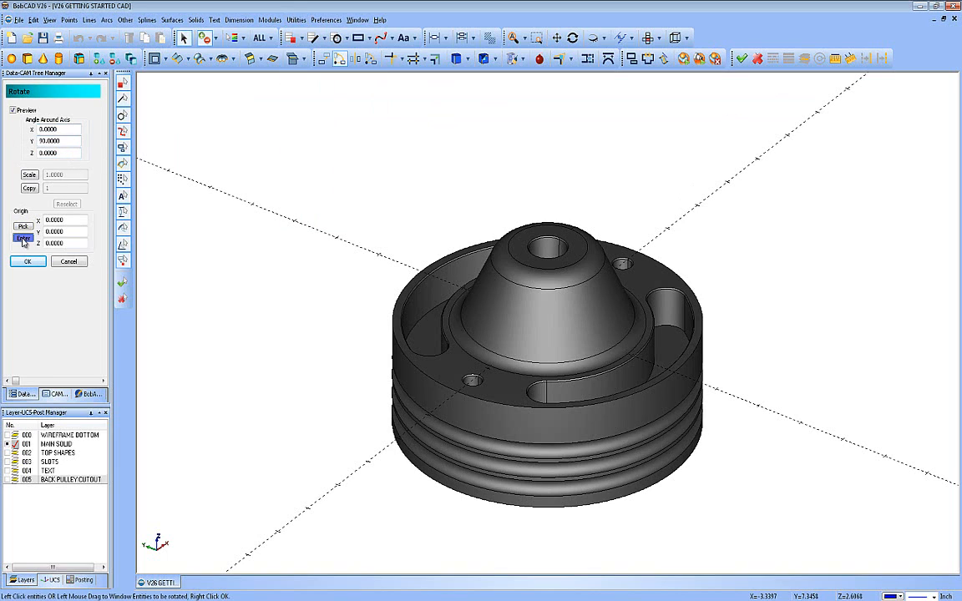
click(378, 319)
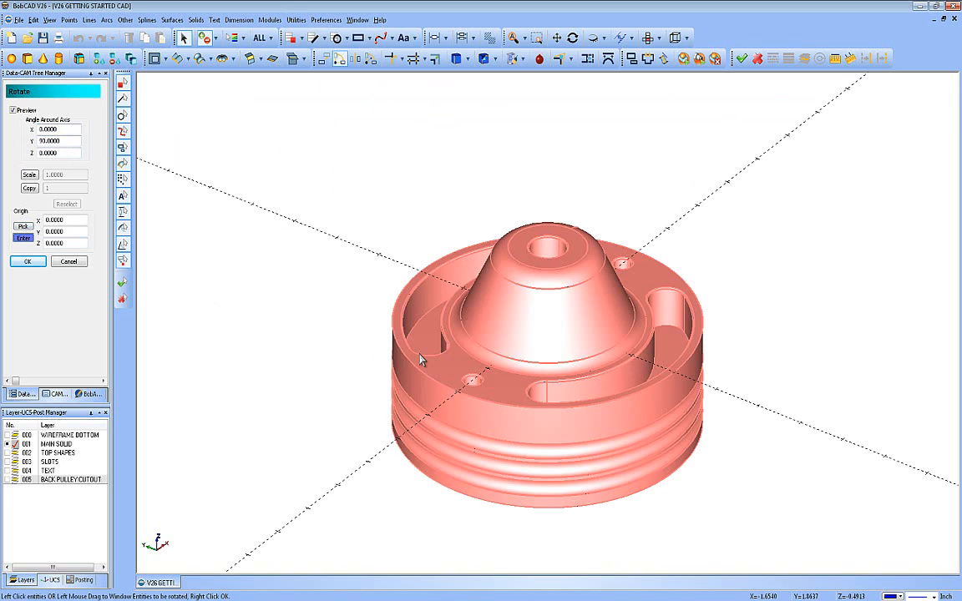
right_click(341, 315)
click(348, 317)
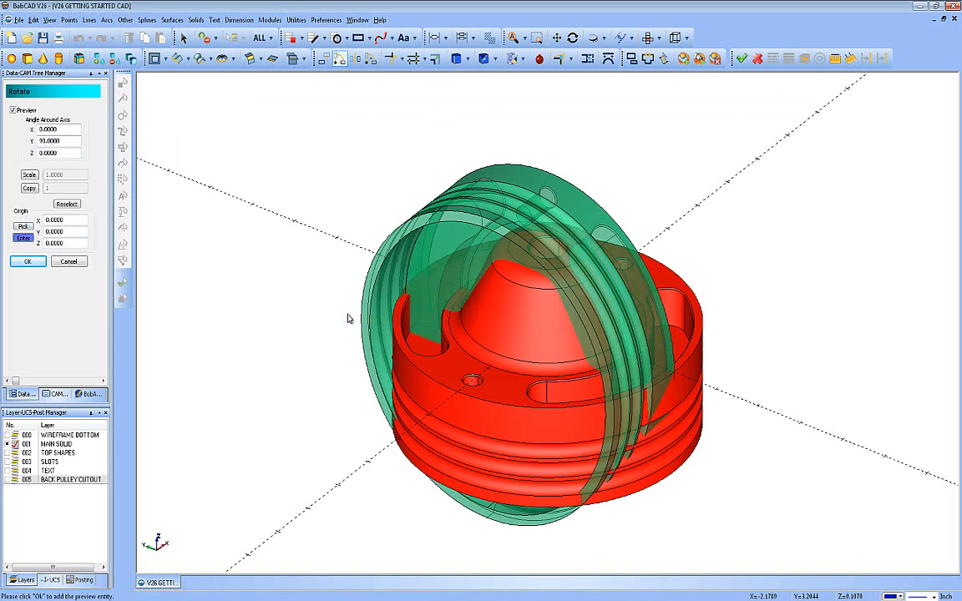
click(28, 262)
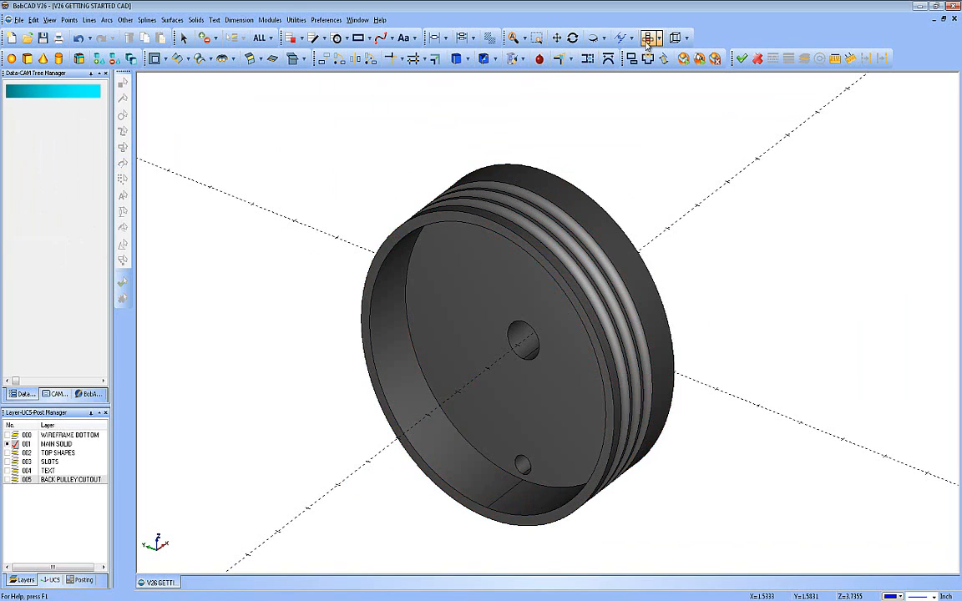
Translate the pulley solid by a delta of -1.5 in X, keeping Y and Z at 0
click(590, 38)
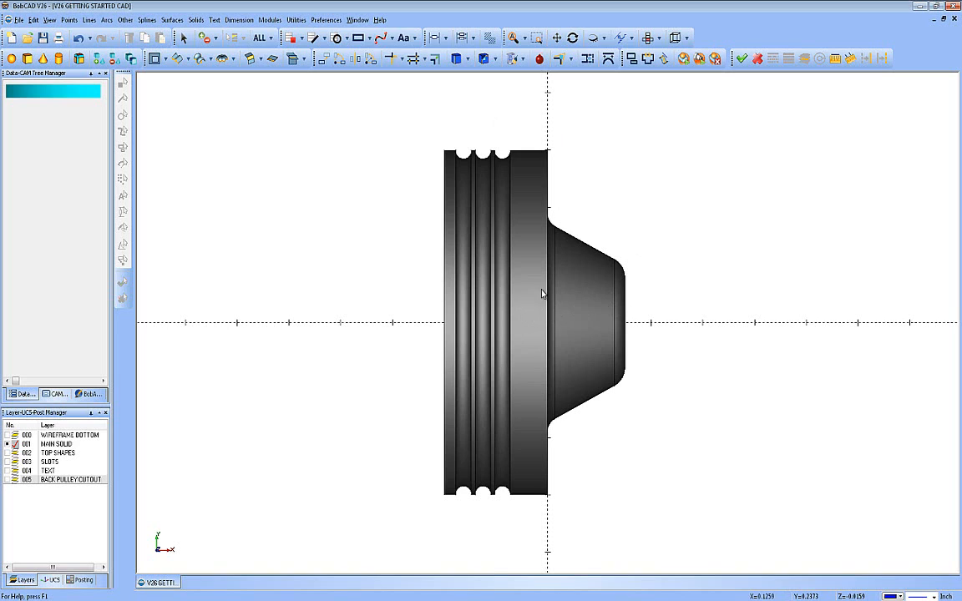
click(297, 19)
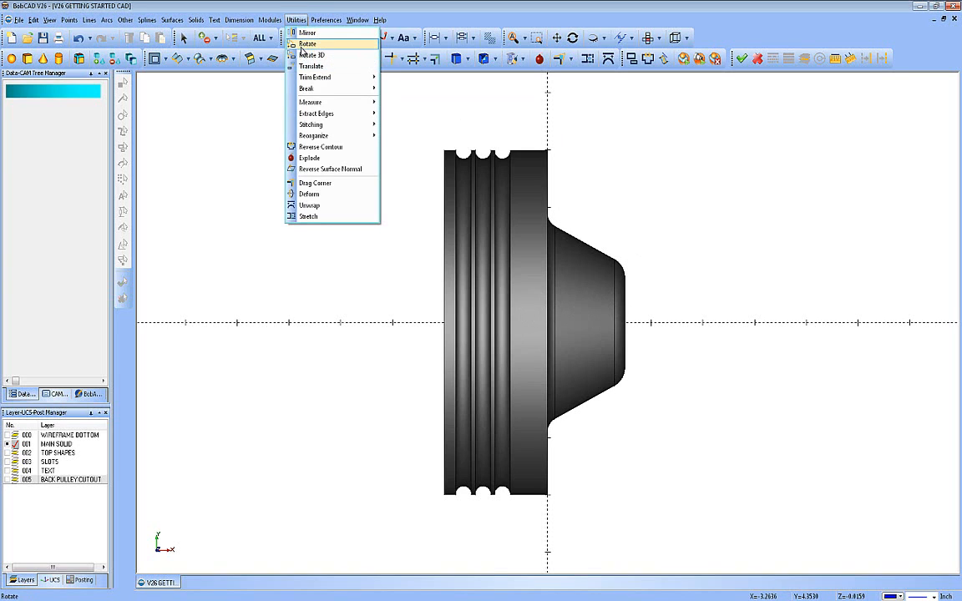
click(313, 63)
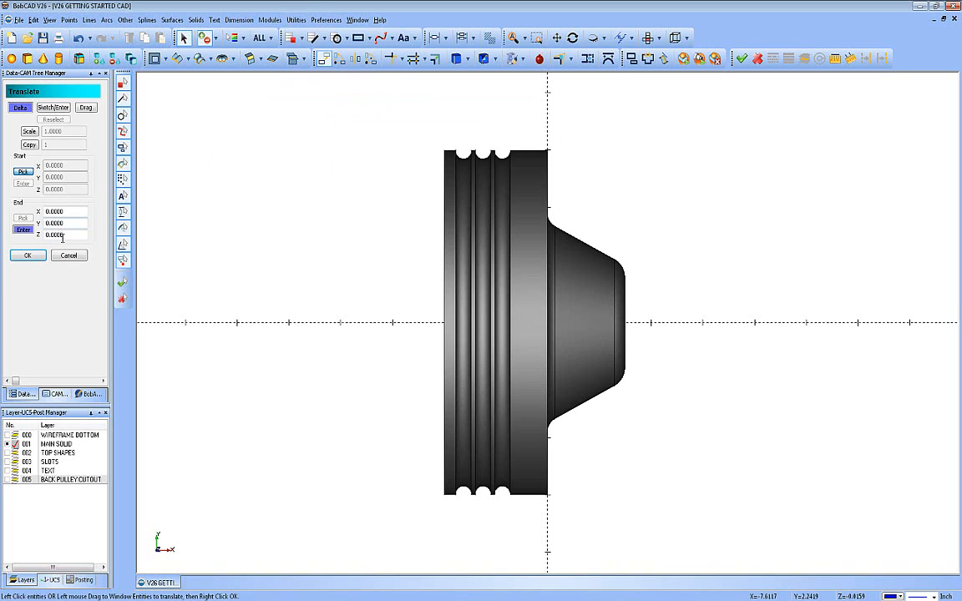
click(71, 213)
click(448, 321)
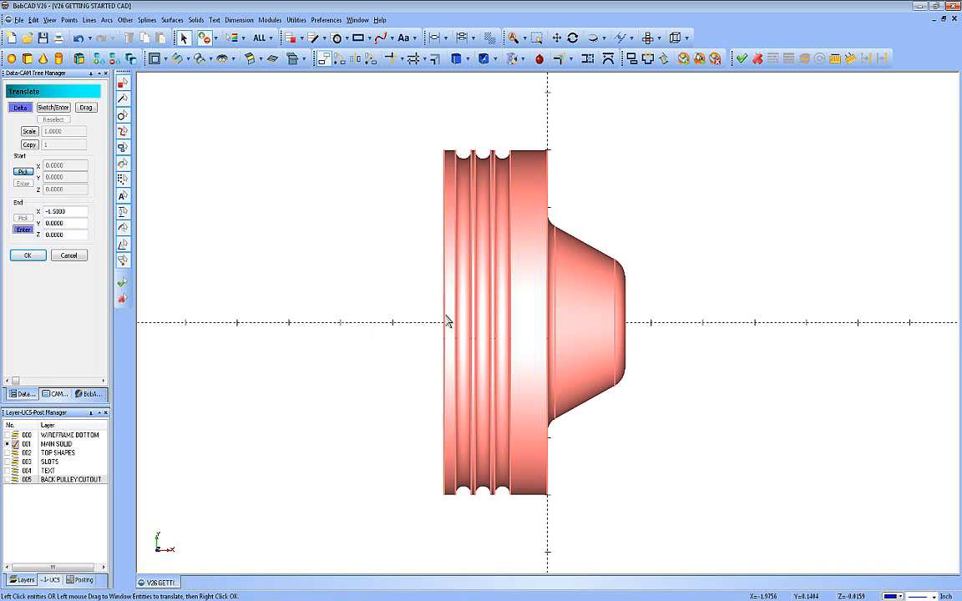
right_click(397, 293)
click(410, 297)
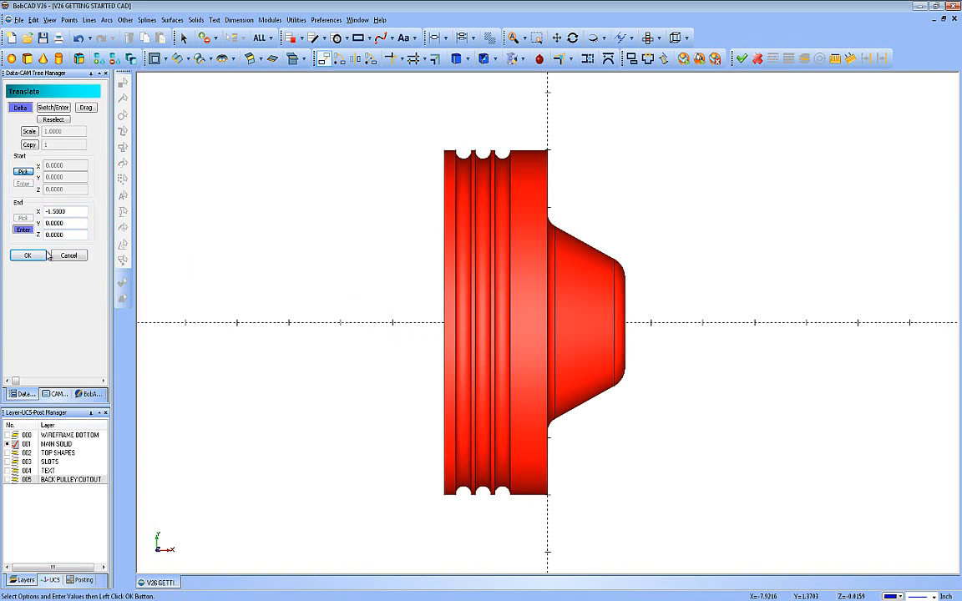
click(42, 256)
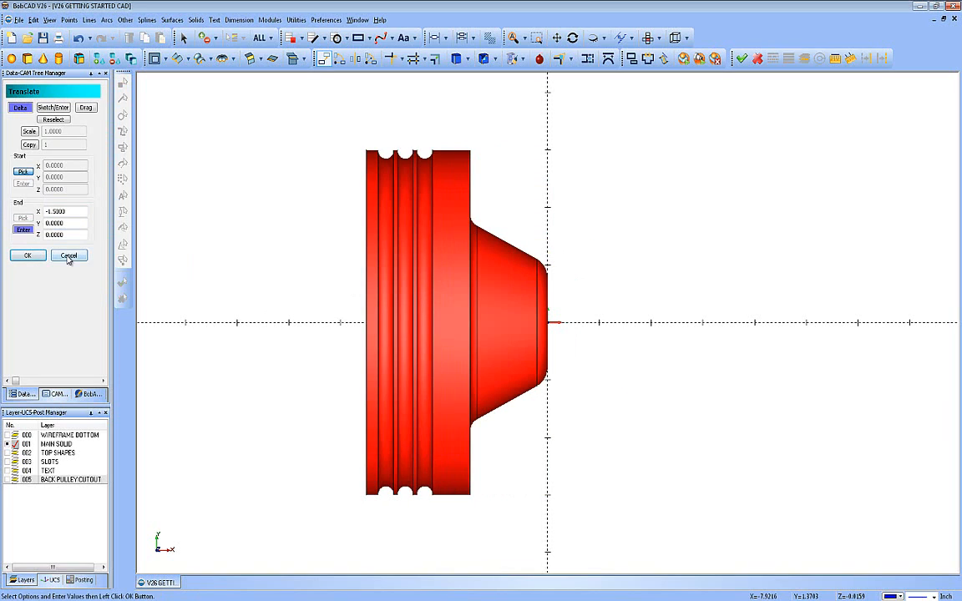
click(69, 257)
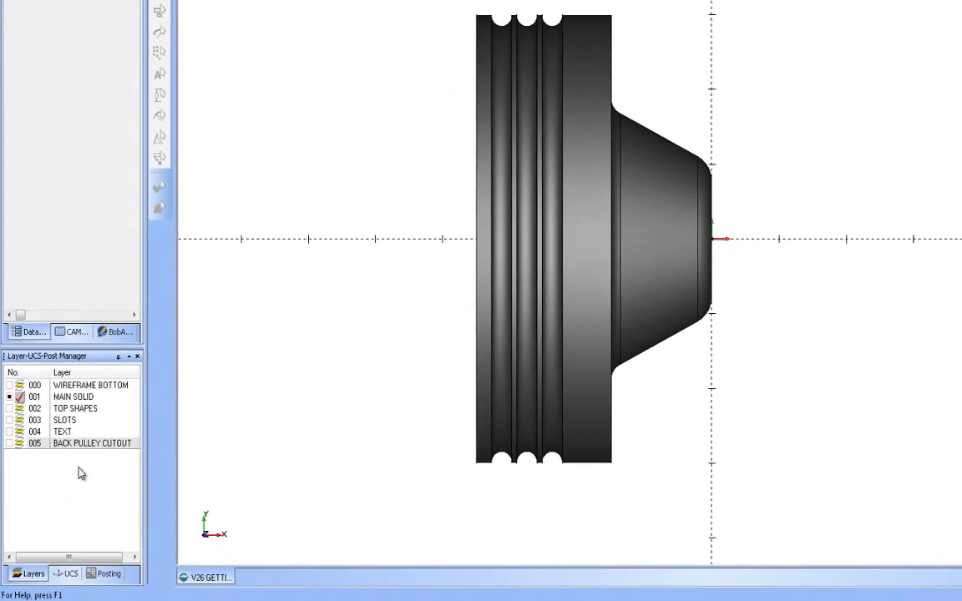
Add a new layer named WIREFRAME PROFILE and make it the active layer
right_click(62, 502)
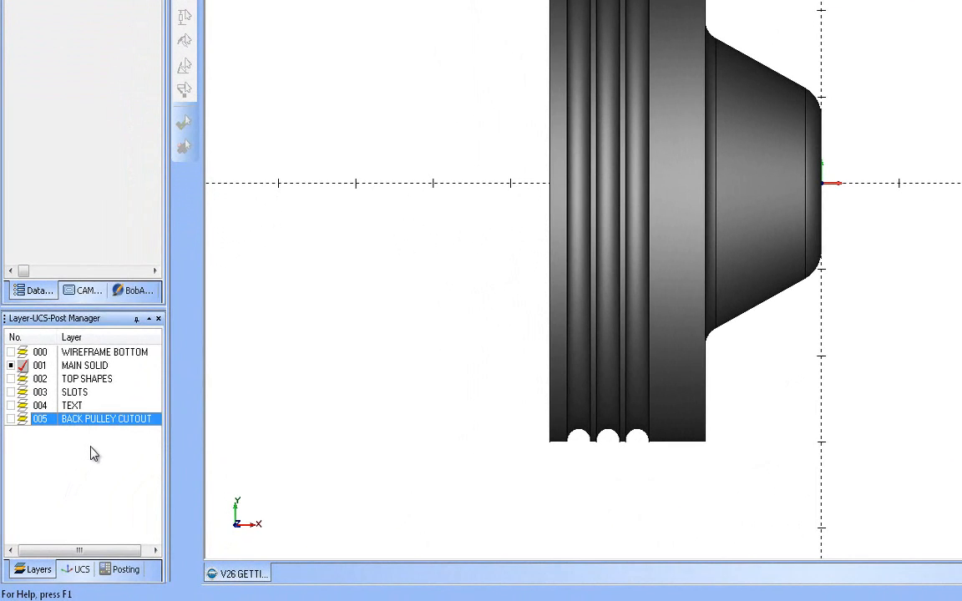
click(144, 281)
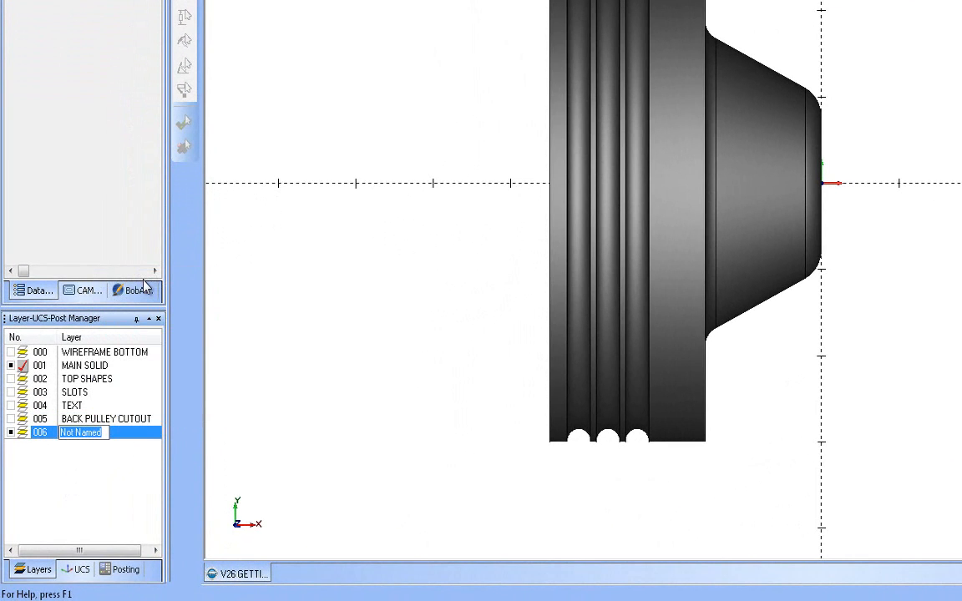
text(WIREFRAME PROFILE)
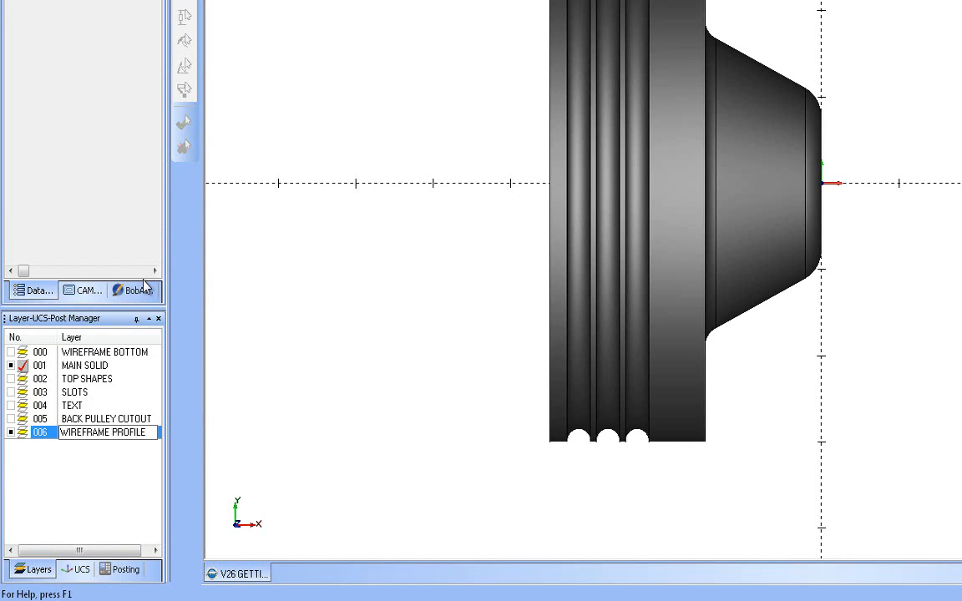
key(Return)
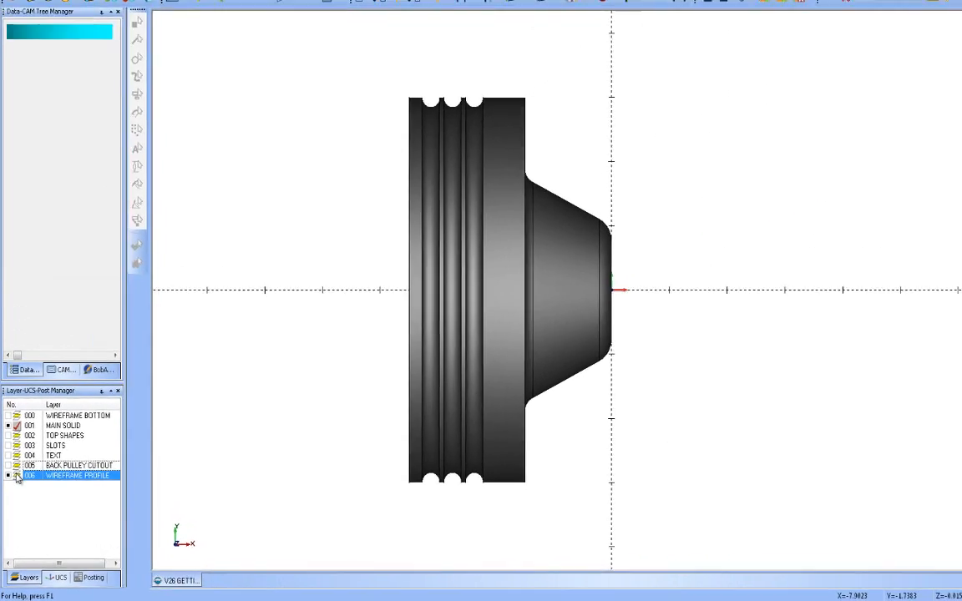
click(22, 433)
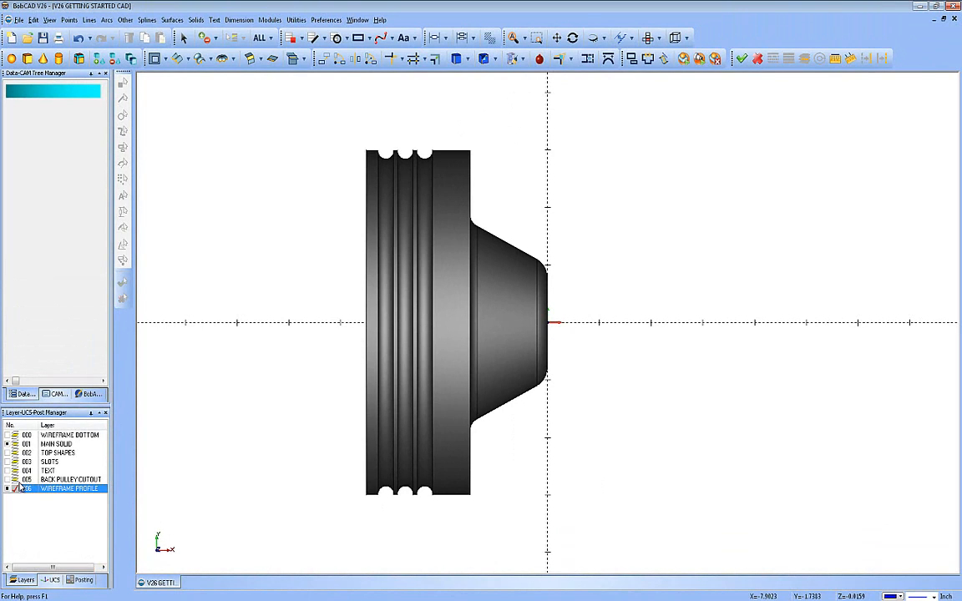
Sketch a sharp-cornered rectangle that encloses the whole pulley profile with clearance on all sides
click(125, 19)
click(138, 33)
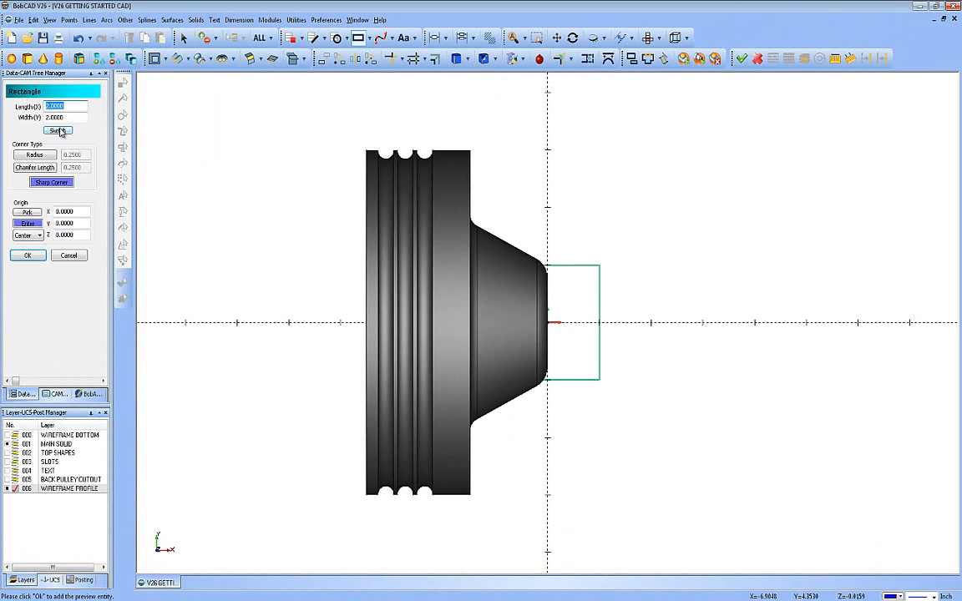
click(56, 130)
mouse_move(274, 120)
mouse_down()
mouse_move(564, 549)
mouse_move(647, 552)
mouse_up()
click(84, 258)
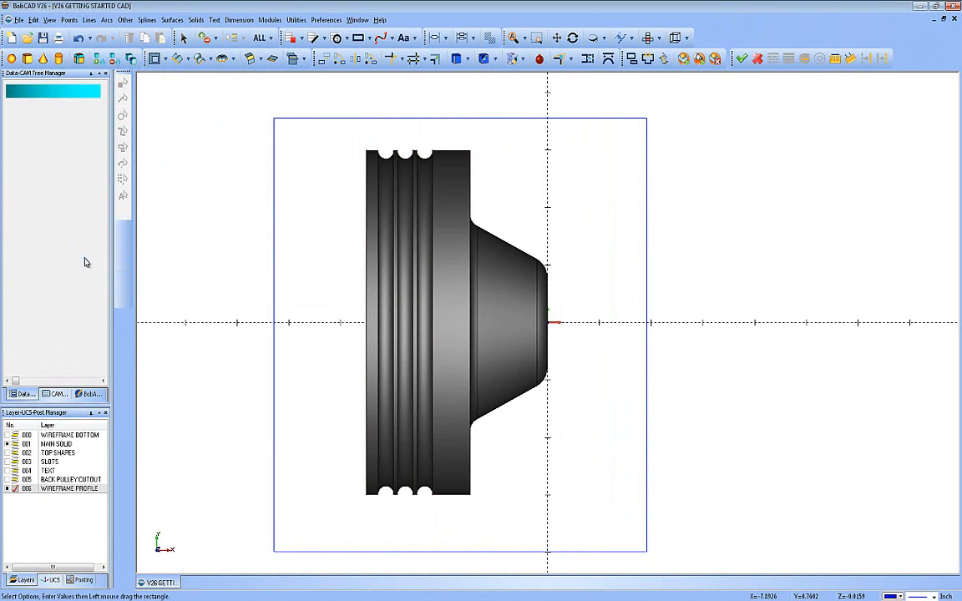
Create a planar surface from the rectangle drawn around the pulley
click(172, 19)
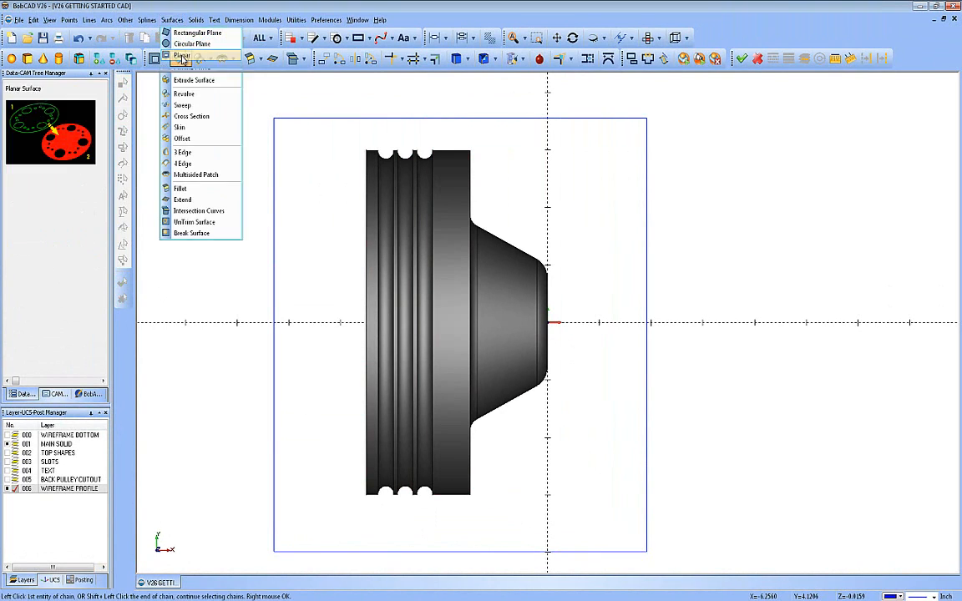
click(182, 57)
click(275, 242)
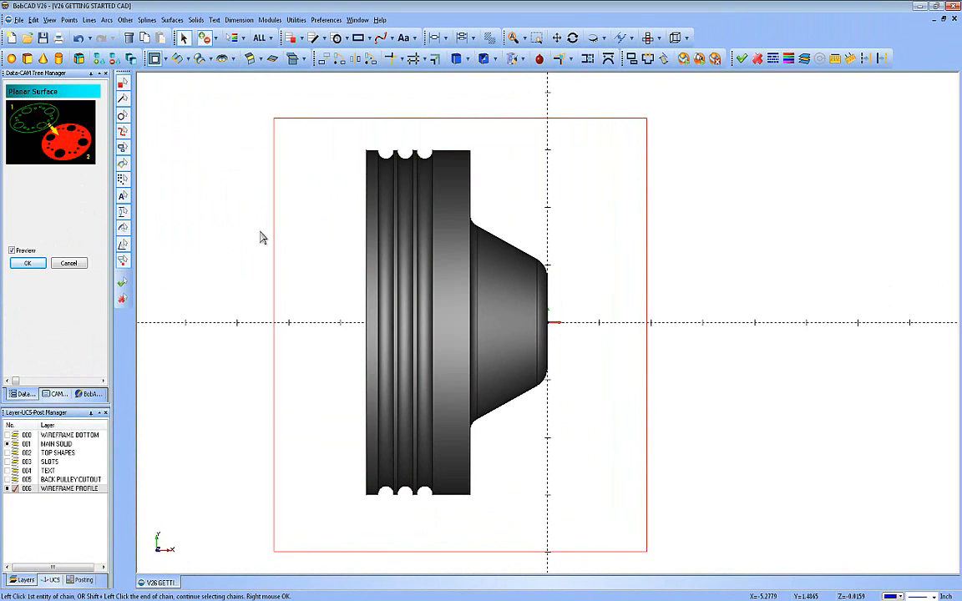
click(40, 265)
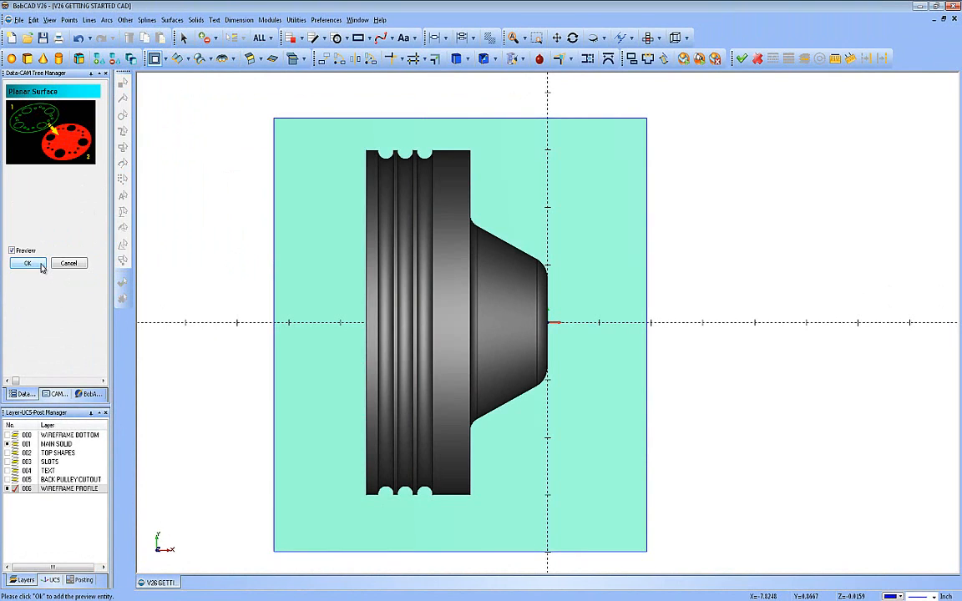
click(28, 264)
click(68, 264)
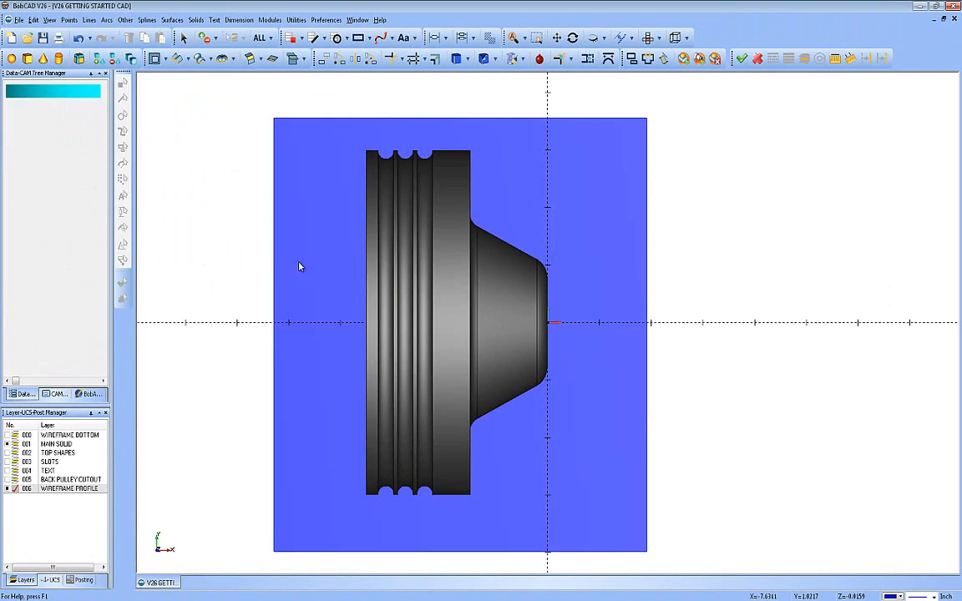
Create intersection curves between the blue planar surface and the pulley solid
middle_drag(593, 322, 605, 251)
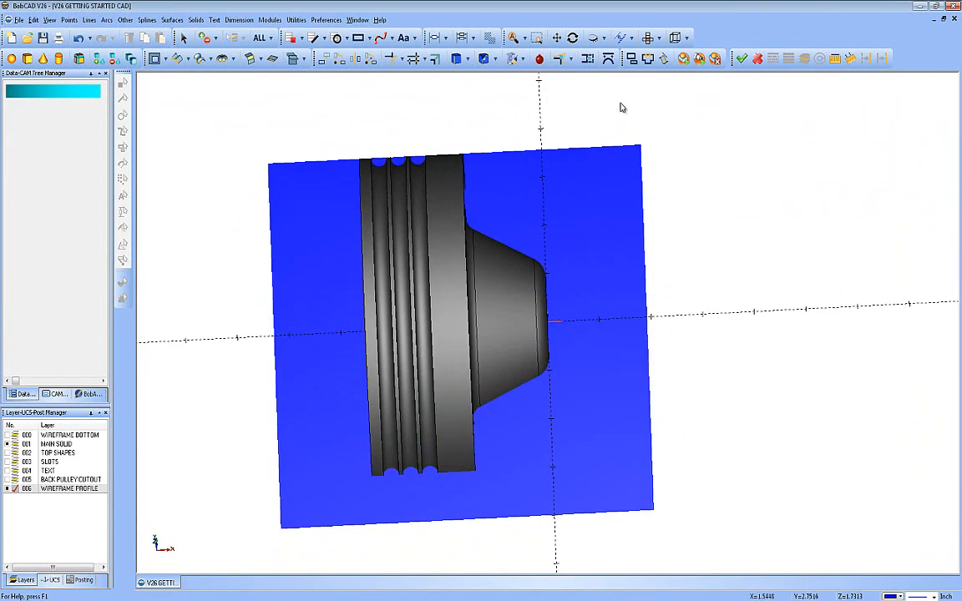
click(593, 38)
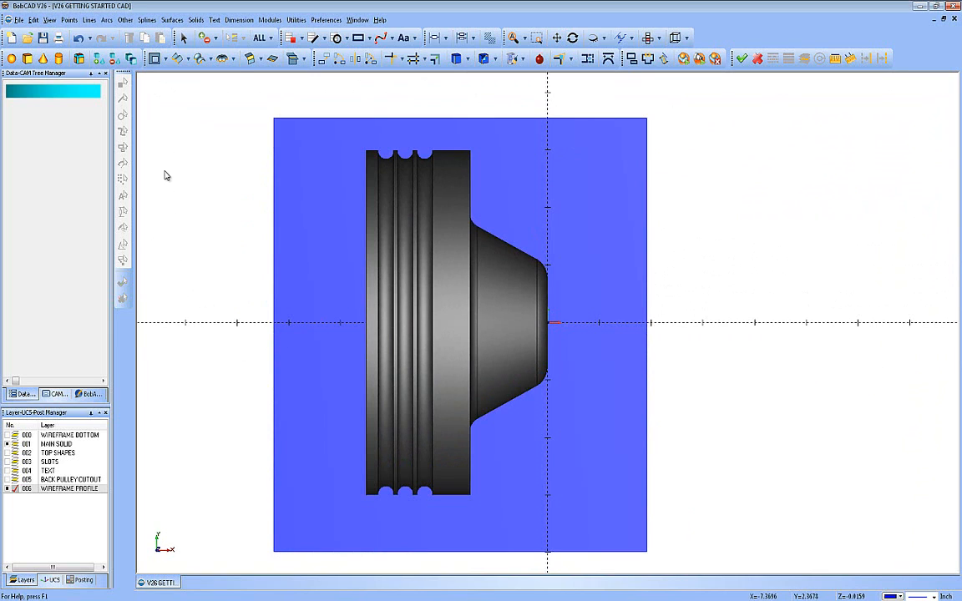
click(172, 19)
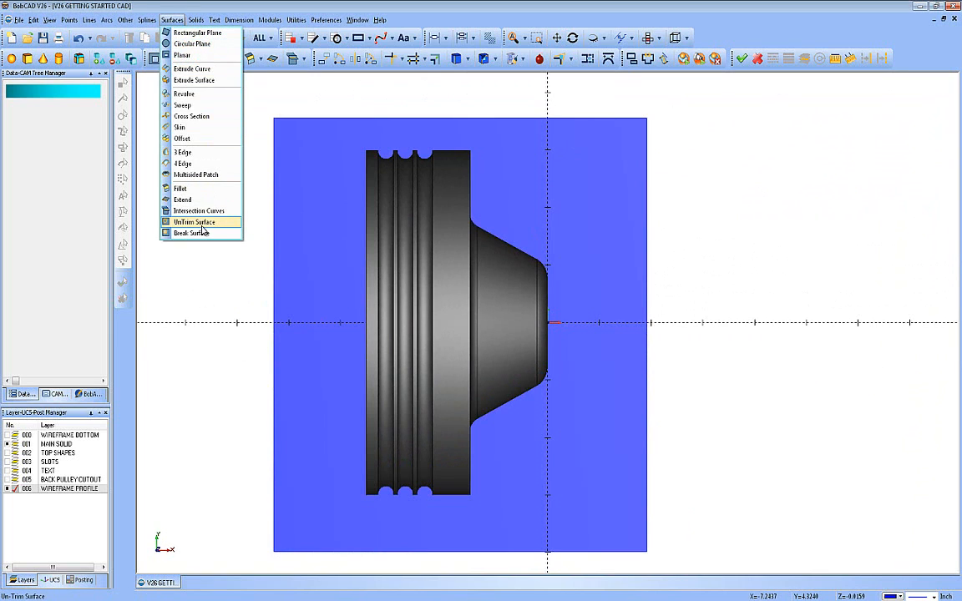
click(197, 211)
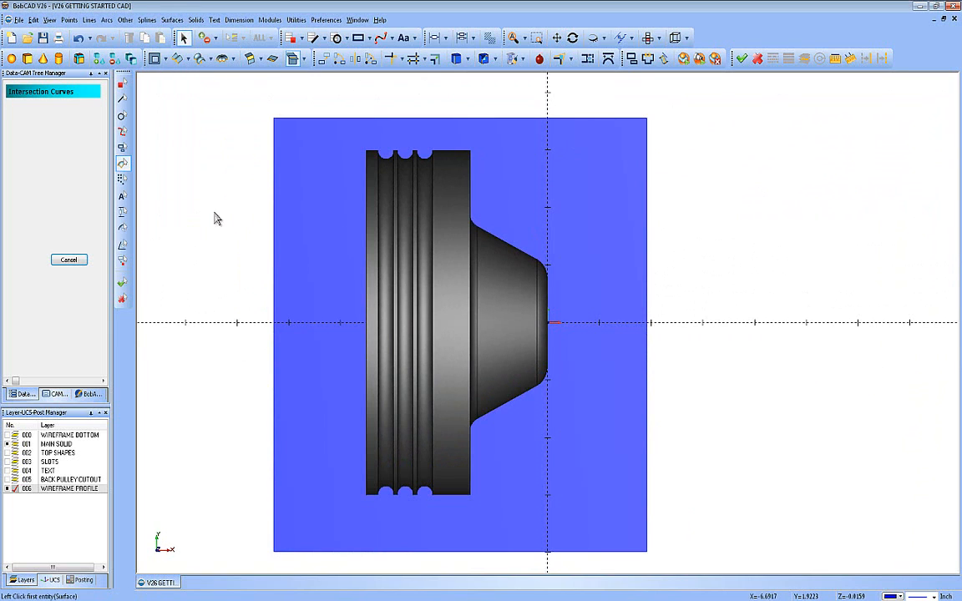
click(290, 208)
click(368, 208)
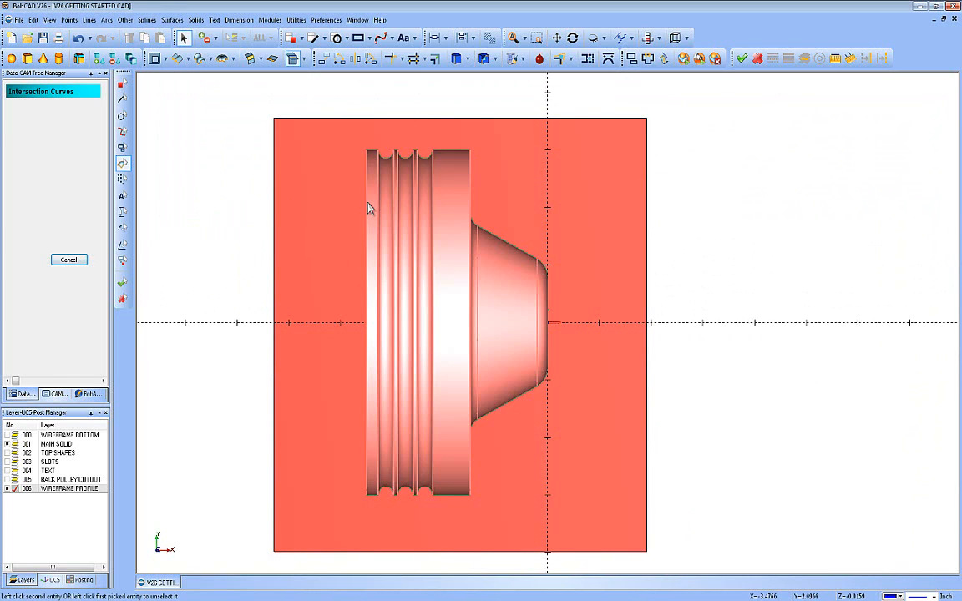
click(68, 260)
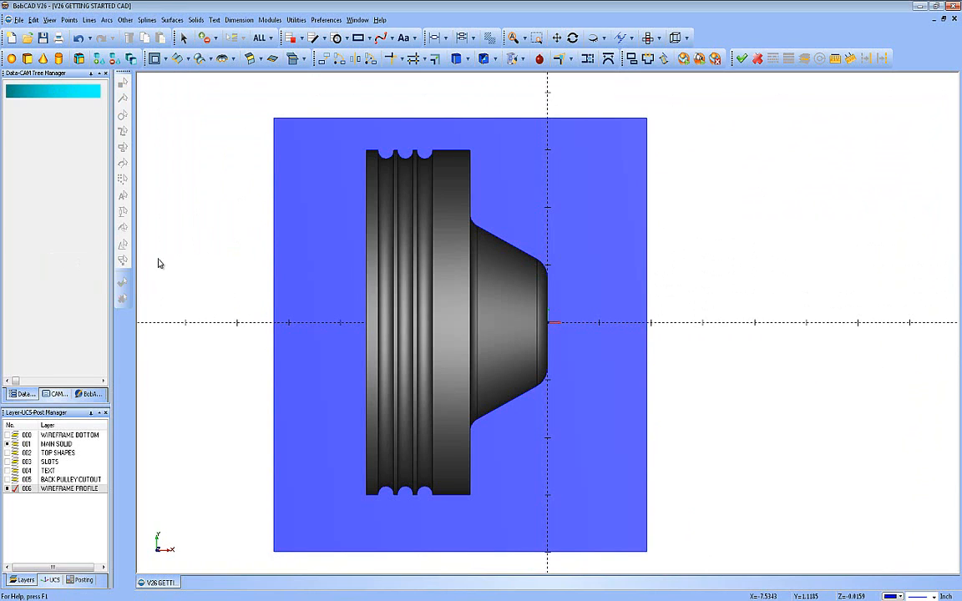
Hide the MAIN SOLID layer and delete the planar surface together with the lines of its enclosing rectangle
click(8, 444)
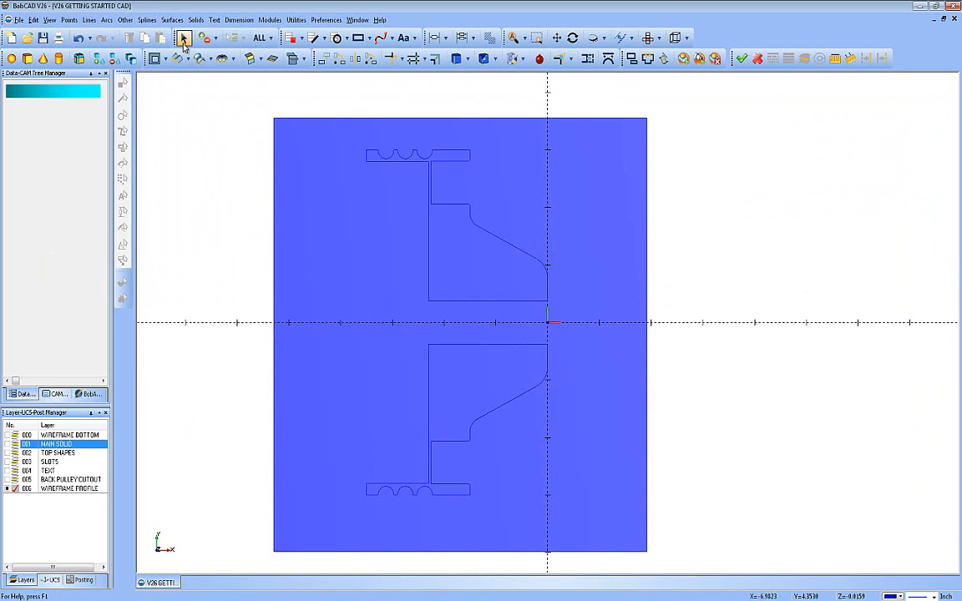
click(183, 38)
drag(232, 101, 294, 172)
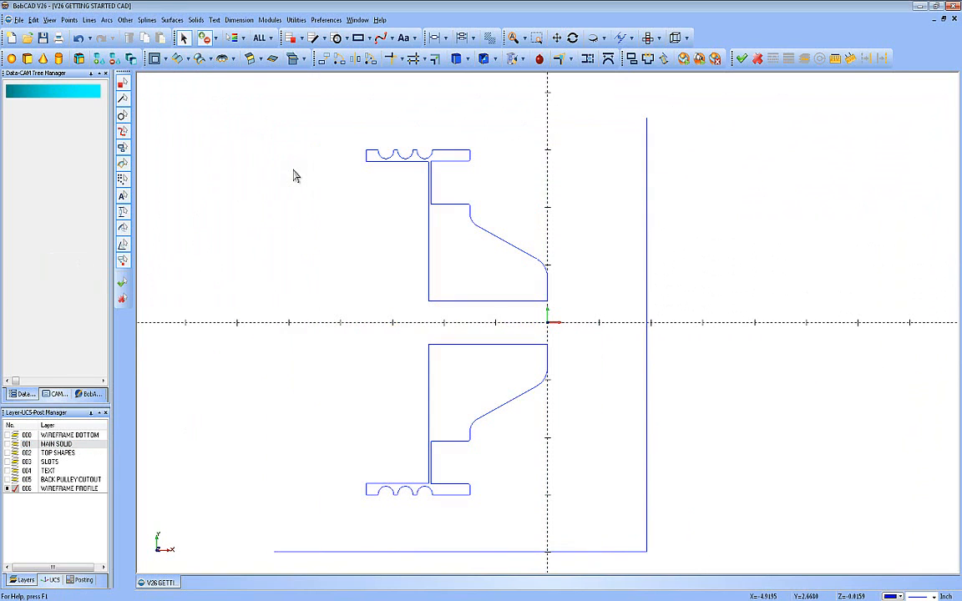
drag(590, 526, 672, 565)
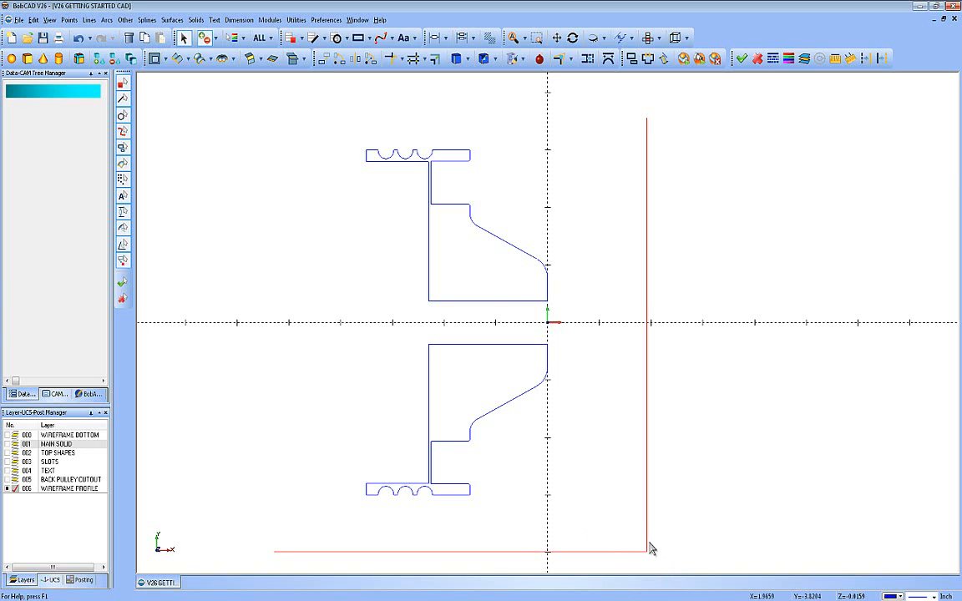
key(Delete)
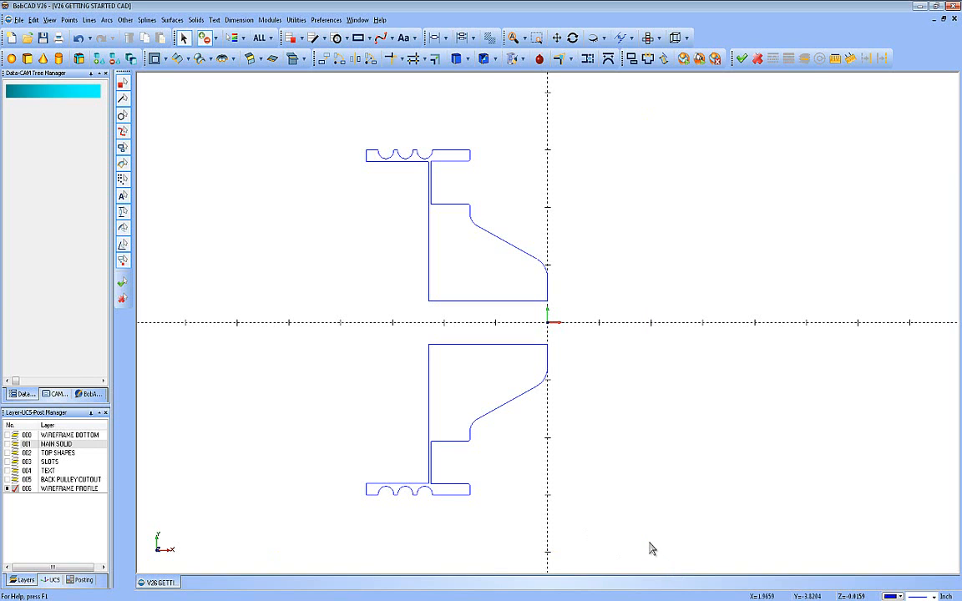
Delete the half of the wireframe profile that lies below the X axis
drag(301, 328, 585, 519)
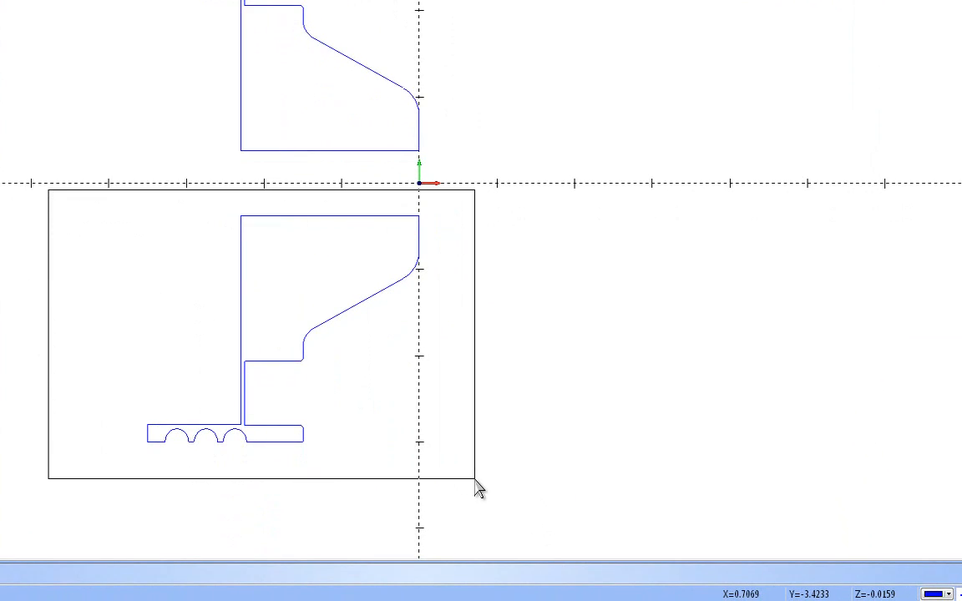
drag(478, 489, 478, 490)
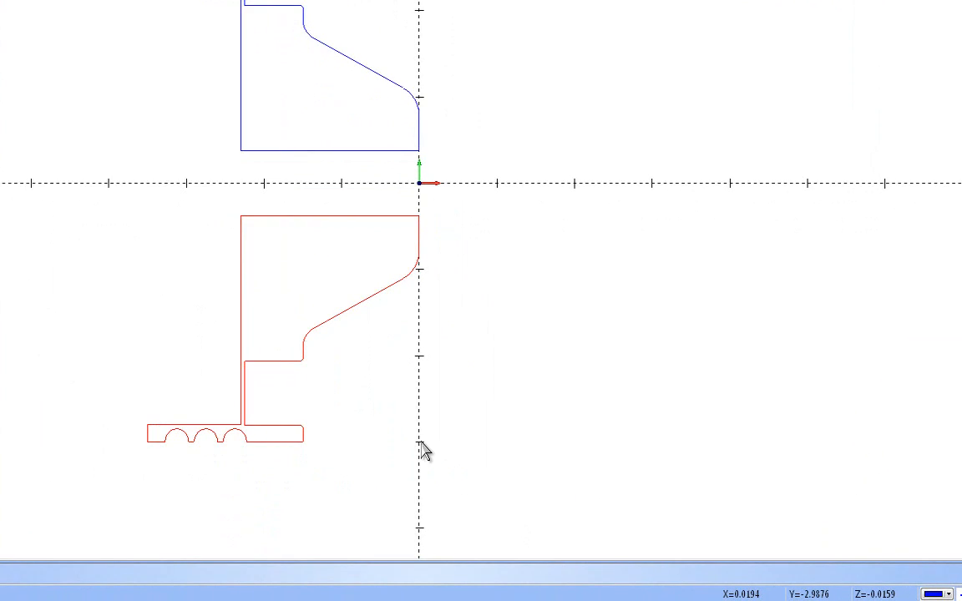
key(Delete)
click(338, 54)
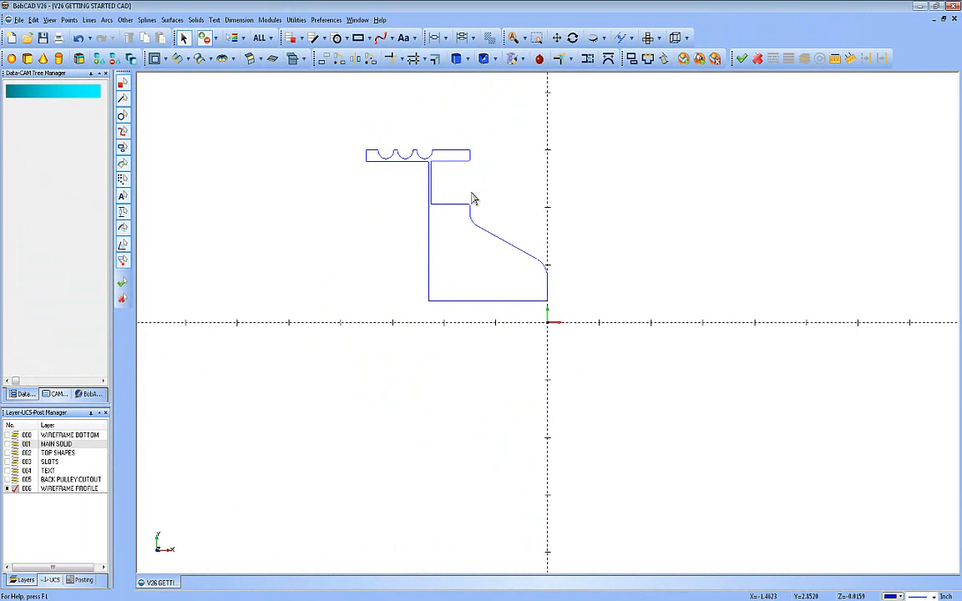
Delete the front recess lines between rim and hub, including their small corner segments and the short vertical line at the rim's front
click(514, 37)
scroll(539, 177, up, 2)
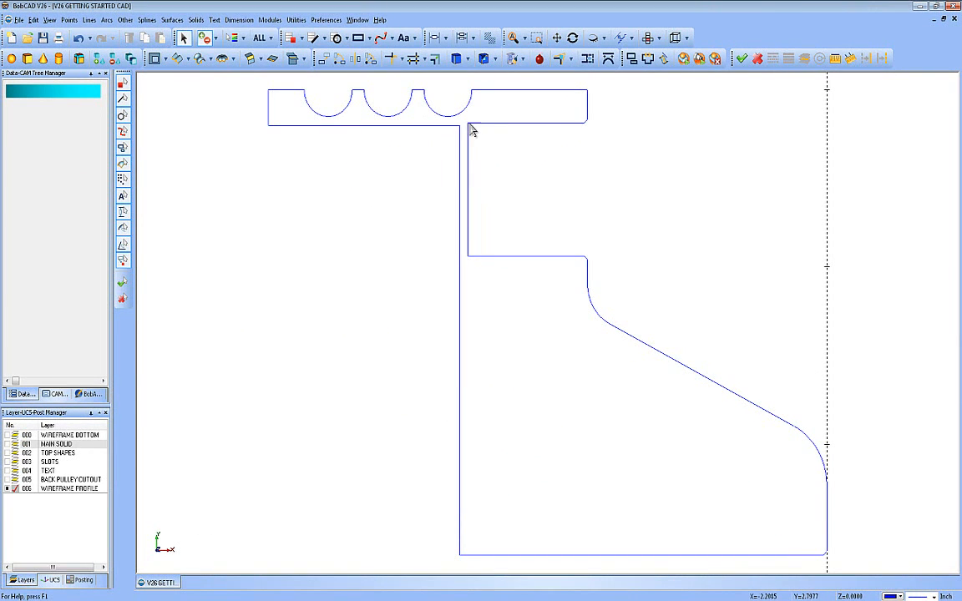
click(468, 124)
click(587, 257)
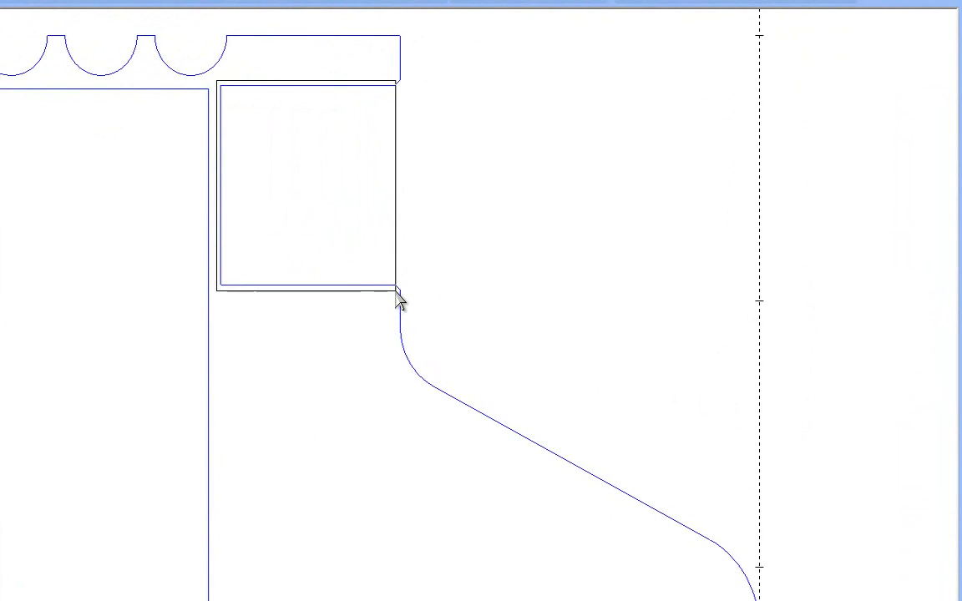
drag(396, 292, 398, 291)
key(Delete)
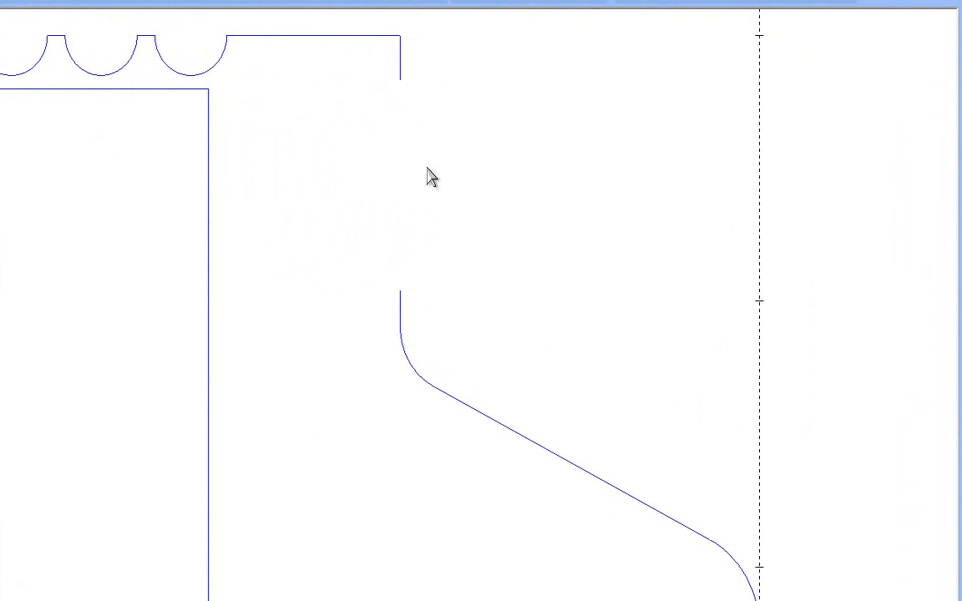
click(399, 89)
key(Delete)
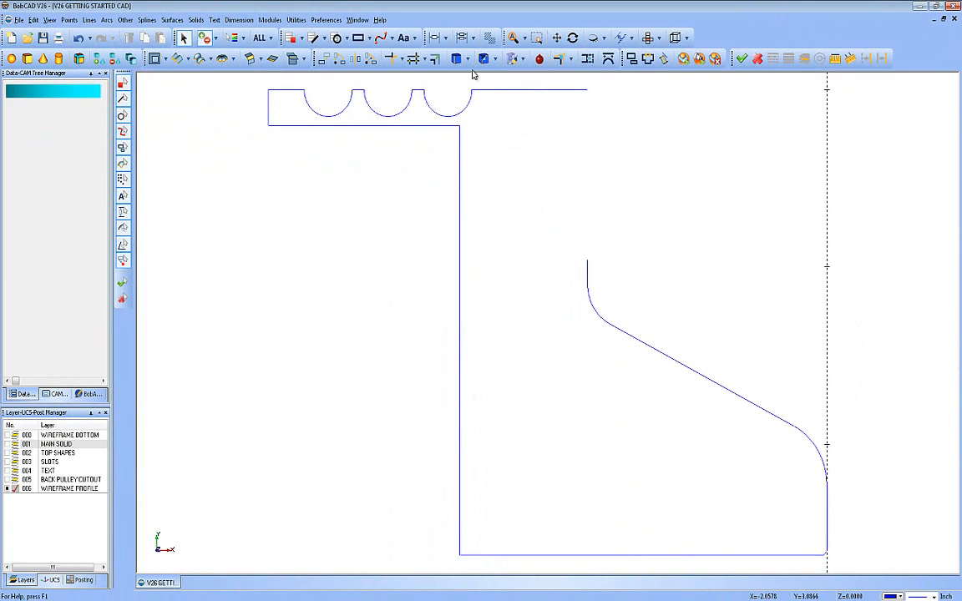
Trim/extend the hub's short vertical line and the rim's outer horizontal line to meet in a corner
click(241, 5)
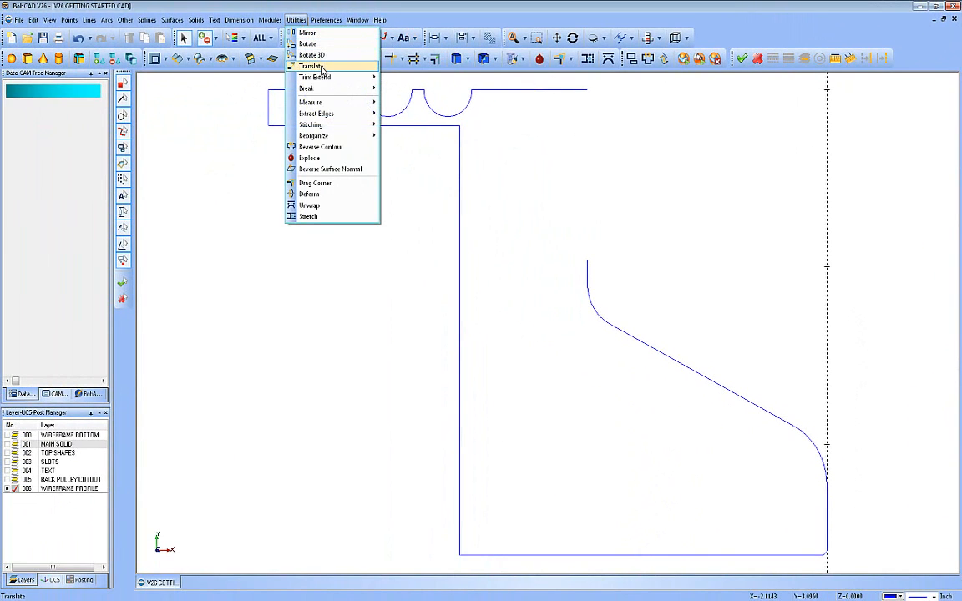
mouse_move(364, 78)
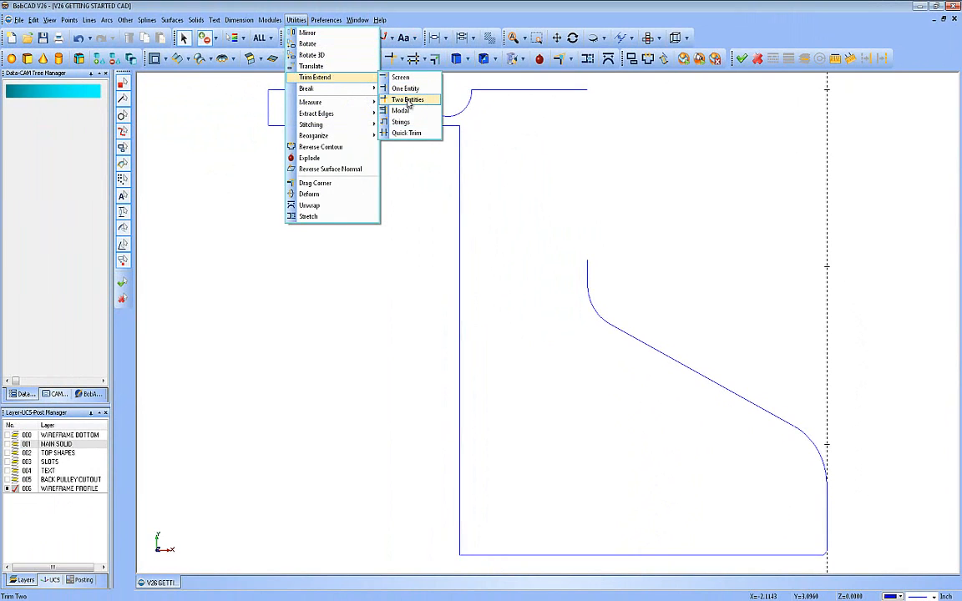
click(409, 101)
click(588, 269)
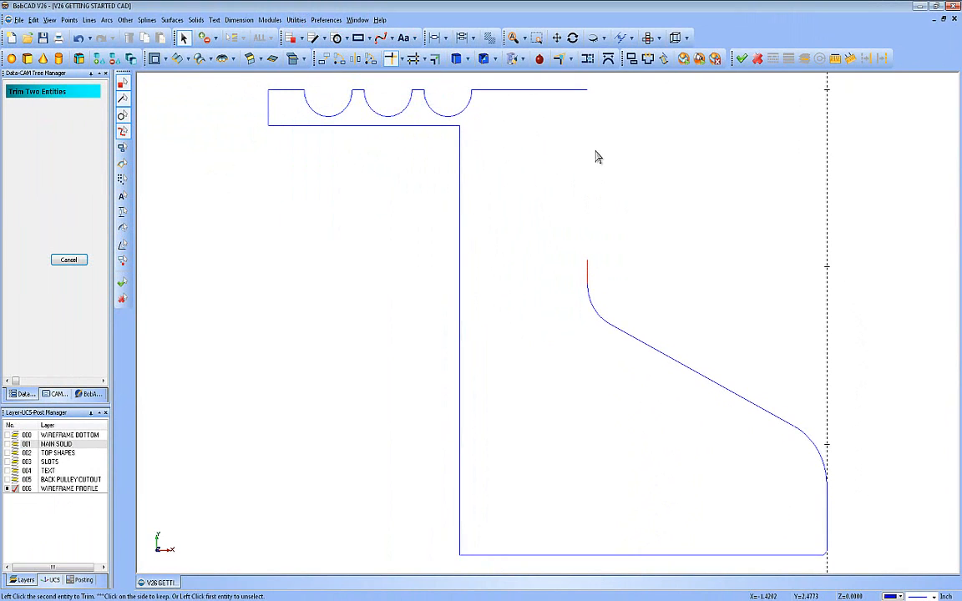
click(585, 92)
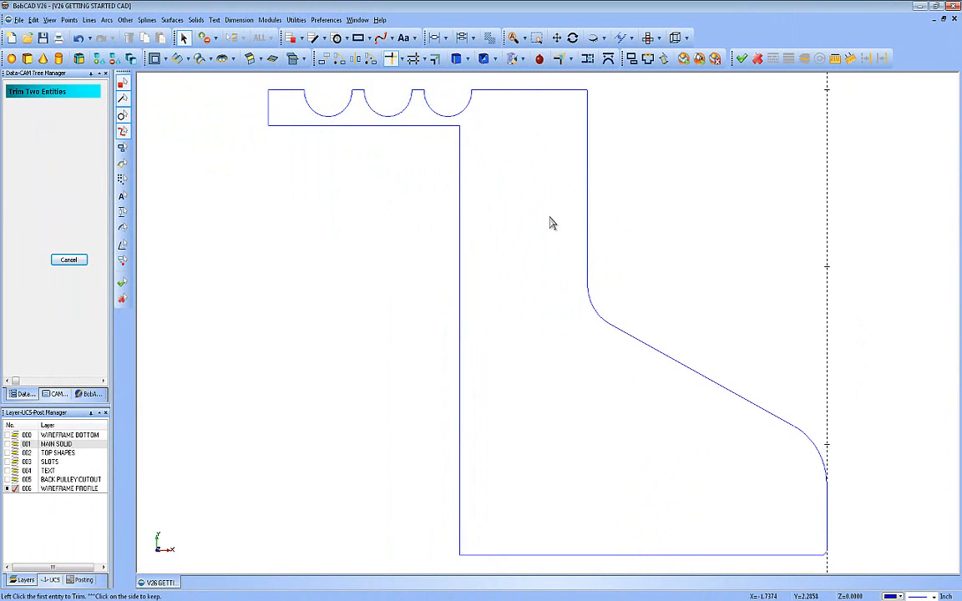
scroll(551, 223, down, 2)
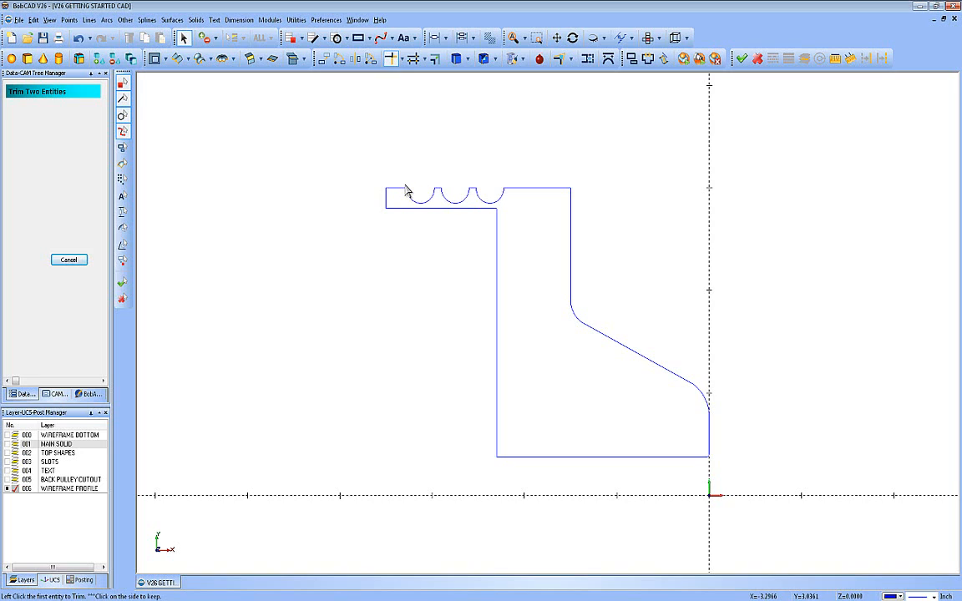
scroll(409, 191, up, 2)
scroll(410, 191, down, 1)
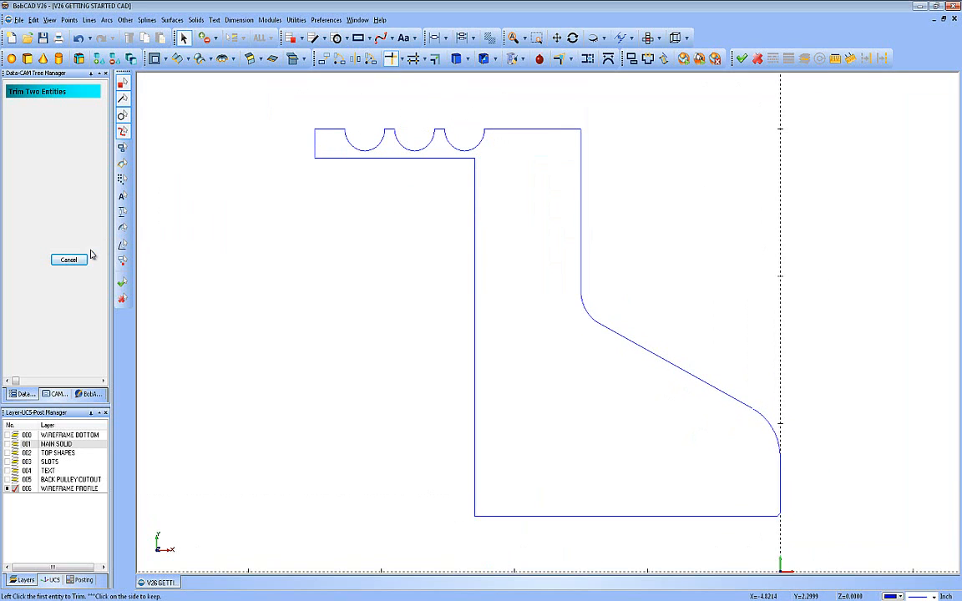
click(68, 259)
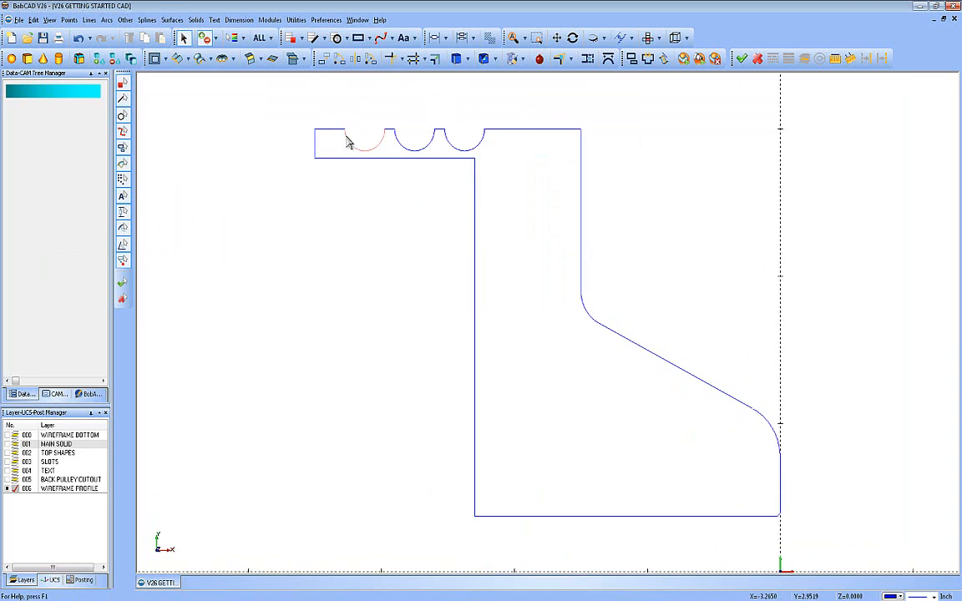
Delete the short outer line behind the rearmost groove and extend the front outer line to the rim's rear vertical edge
key(Delete)
click(296, 19)
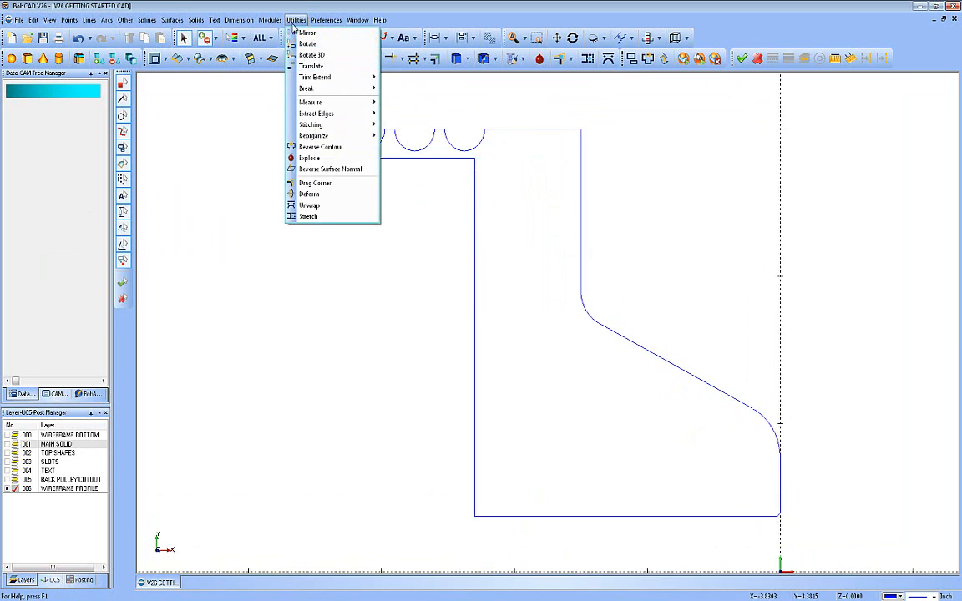
mouse_move(341, 78)
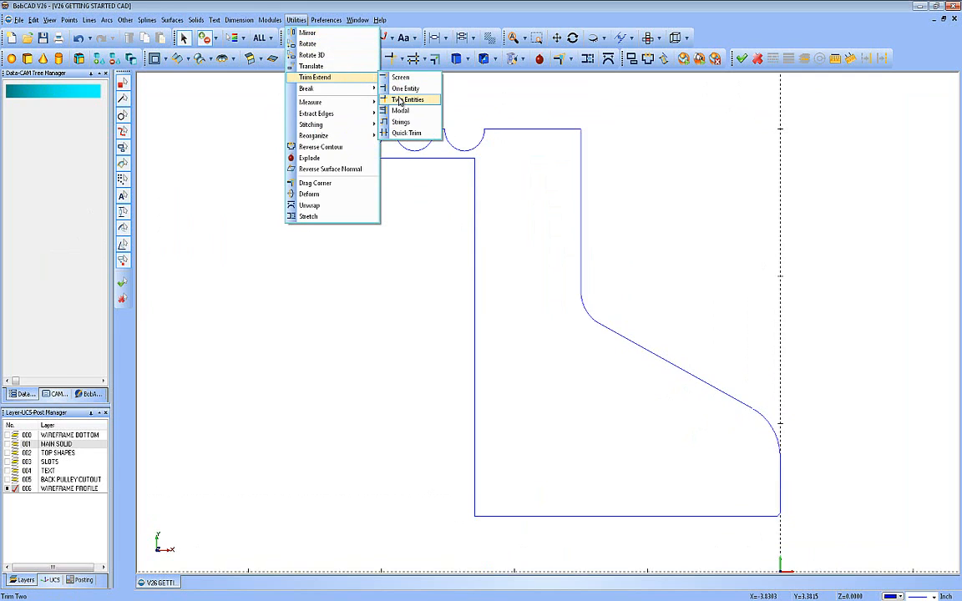
click(405, 98)
click(489, 131)
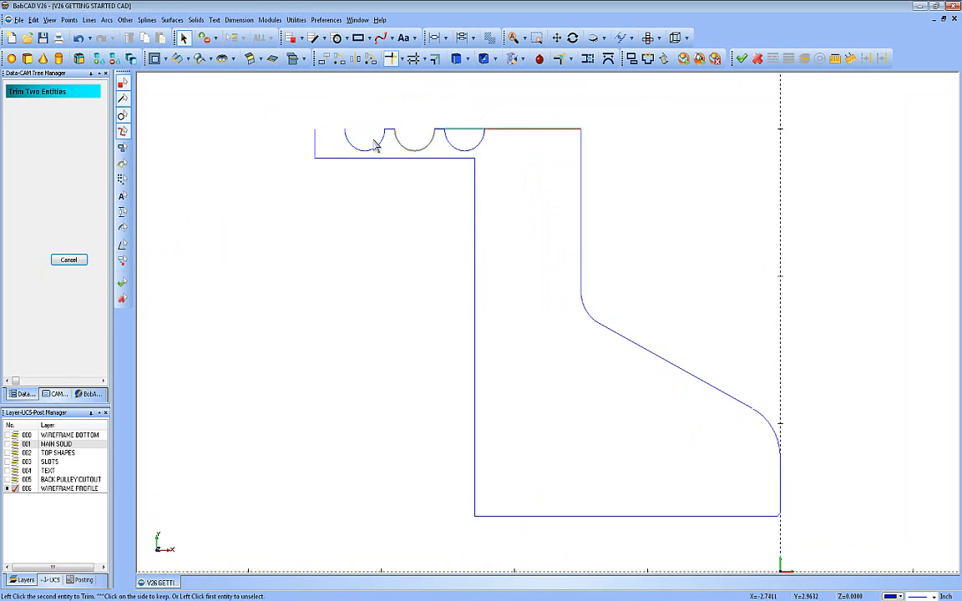
click(316, 133)
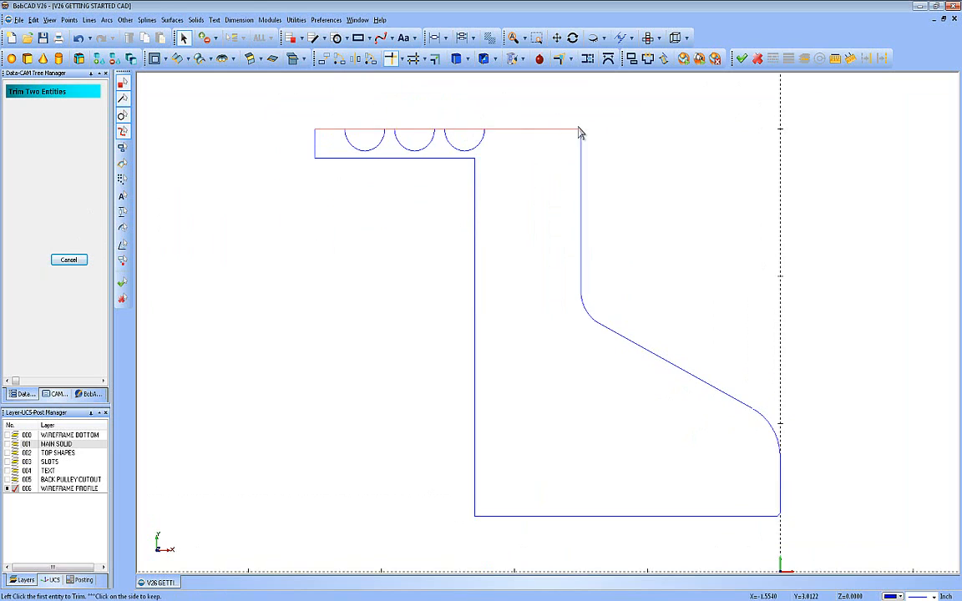
click(69, 260)
Delete the rim's inner horizontal line and the rear web line, and extend the rear edge and bore line to a common corner
drag(443, 157, 490, 221)
key(Delete)
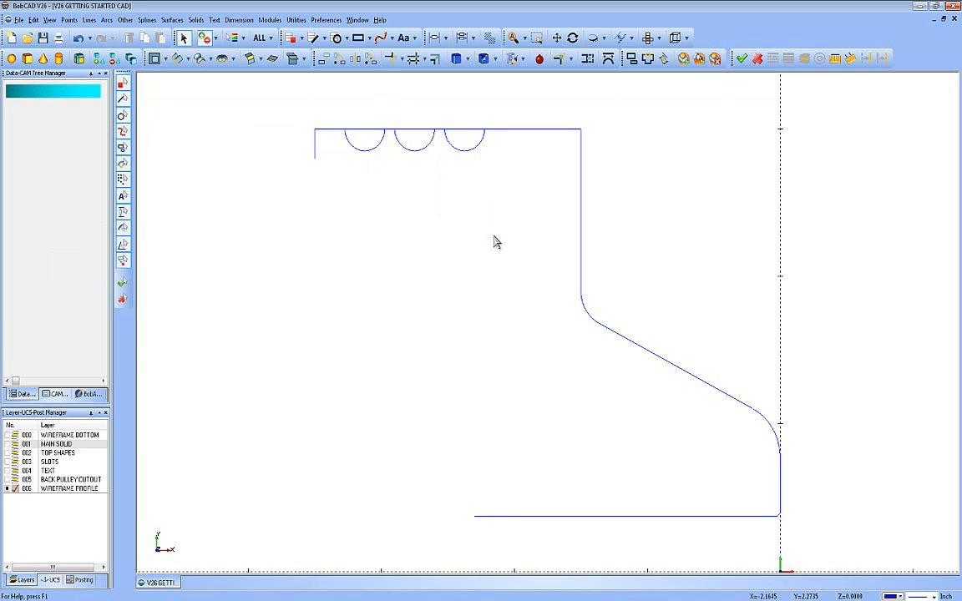
click(295, 20)
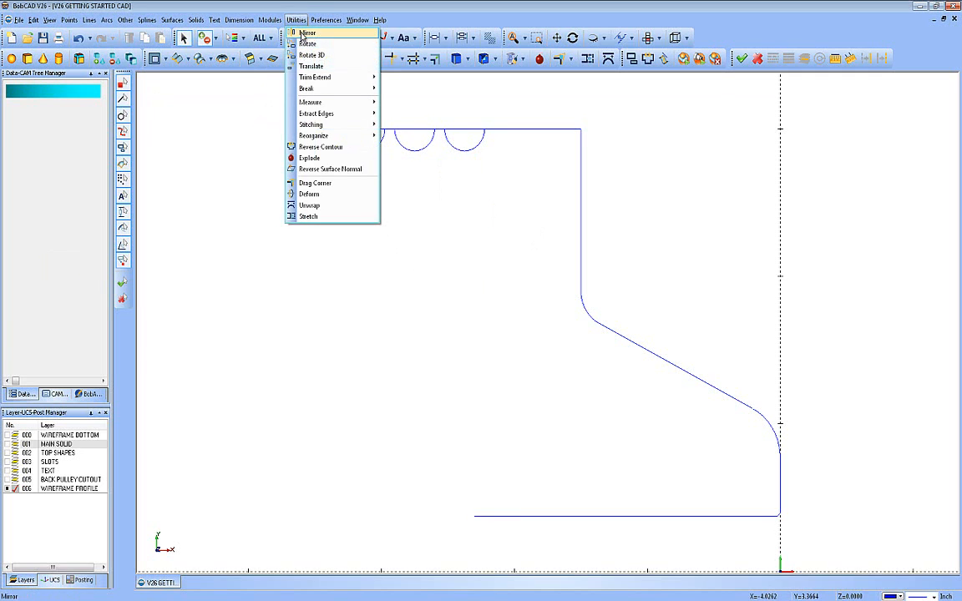
mouse_move(310, 78)
click(406, 101)
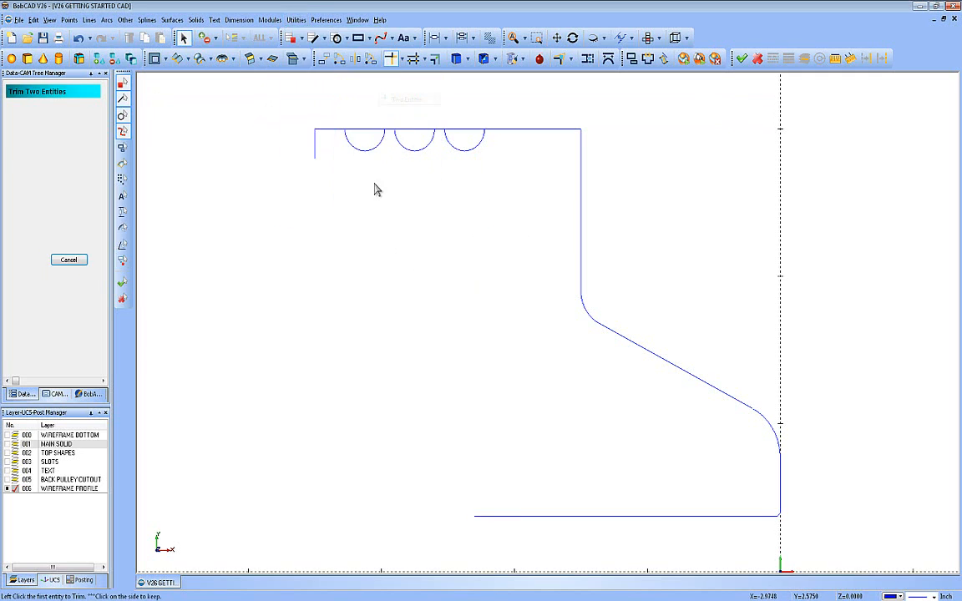
click(315, 155)
click(478, 518)
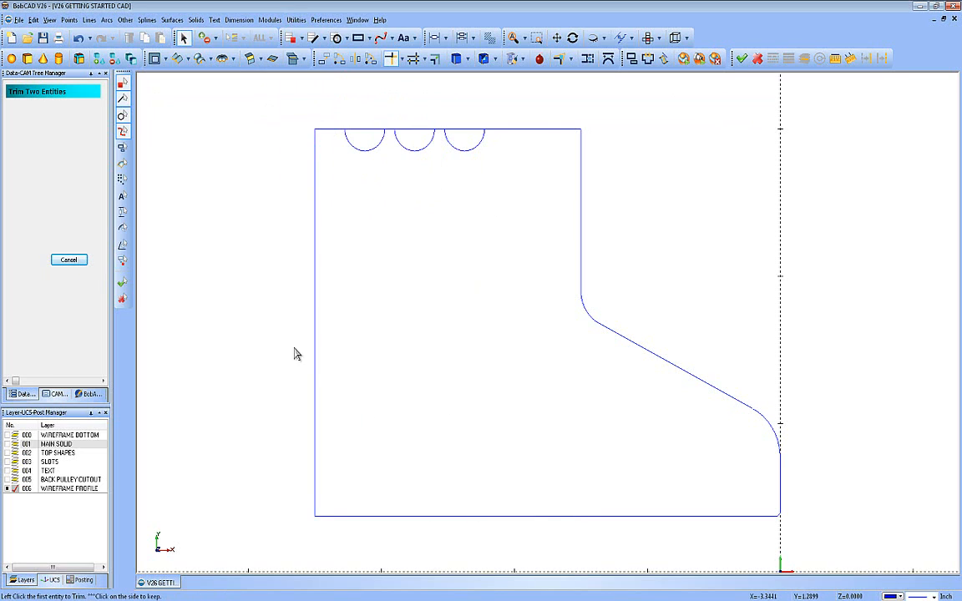
click(69, 260)
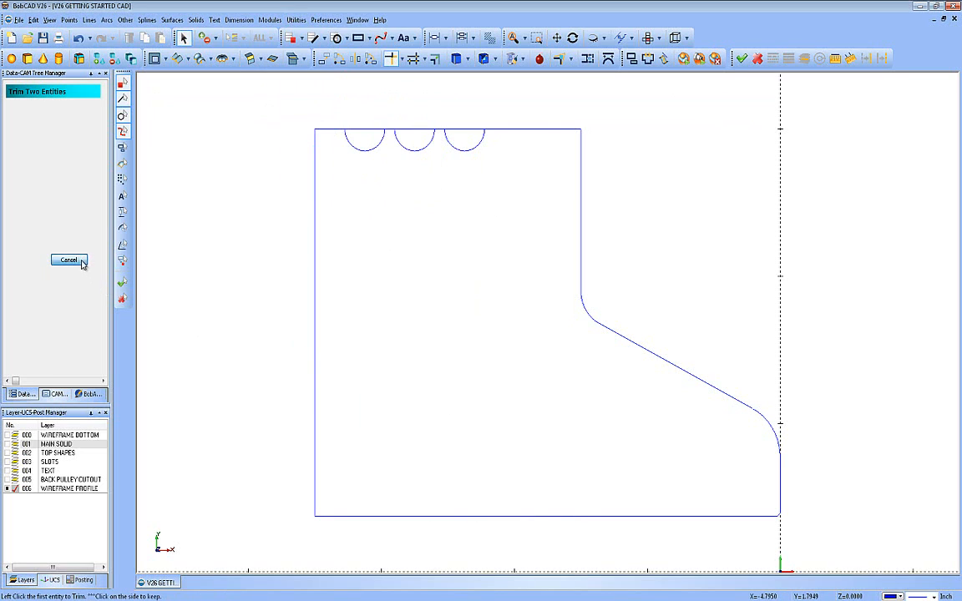
click(513, 37)
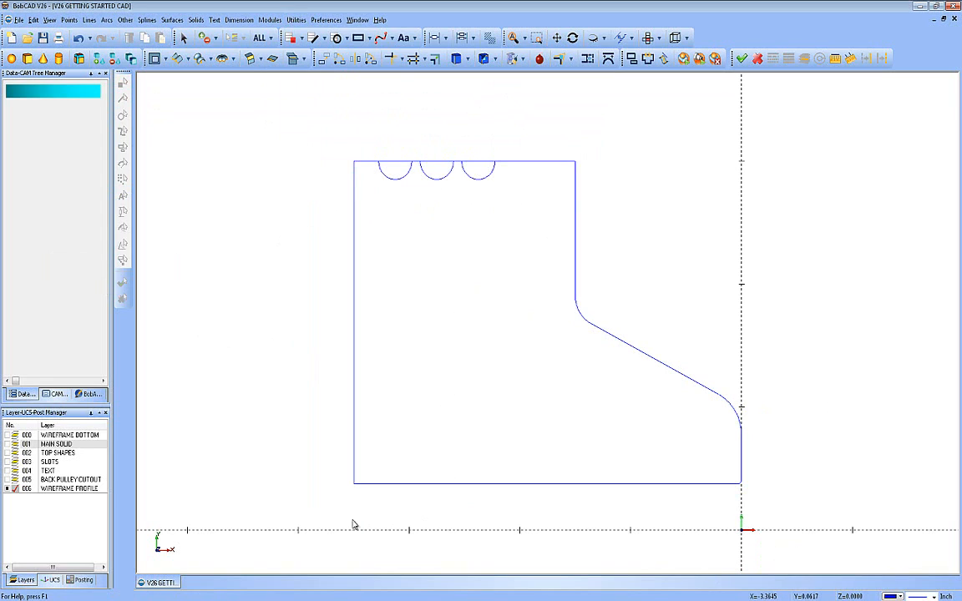
click(70, 20)
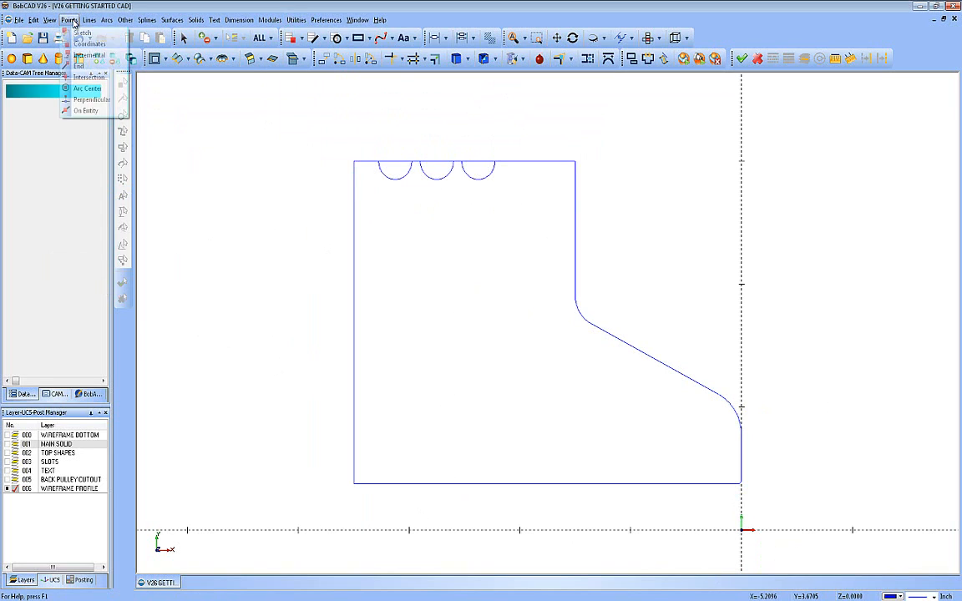
click(87, 43)
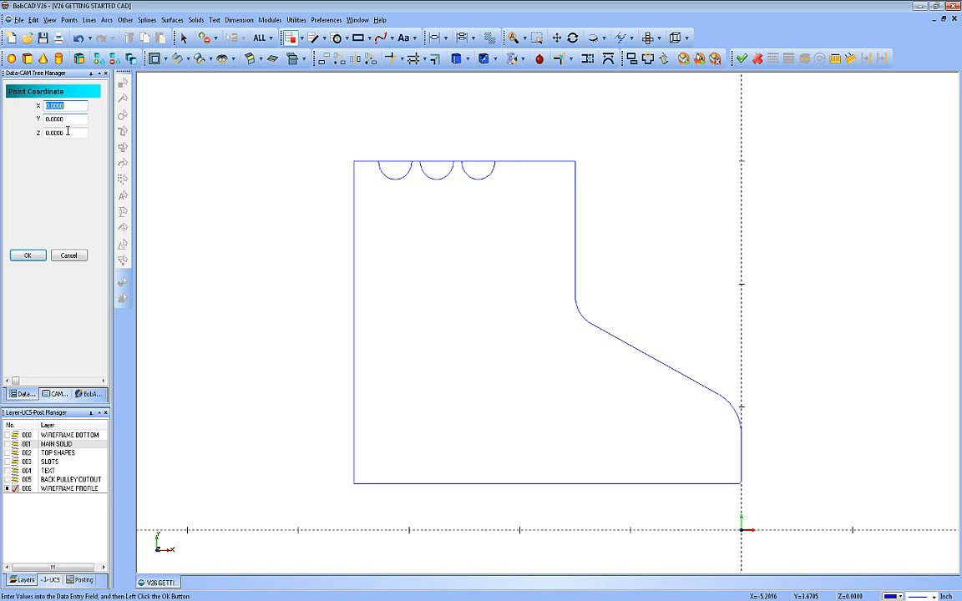
click(68, 255)
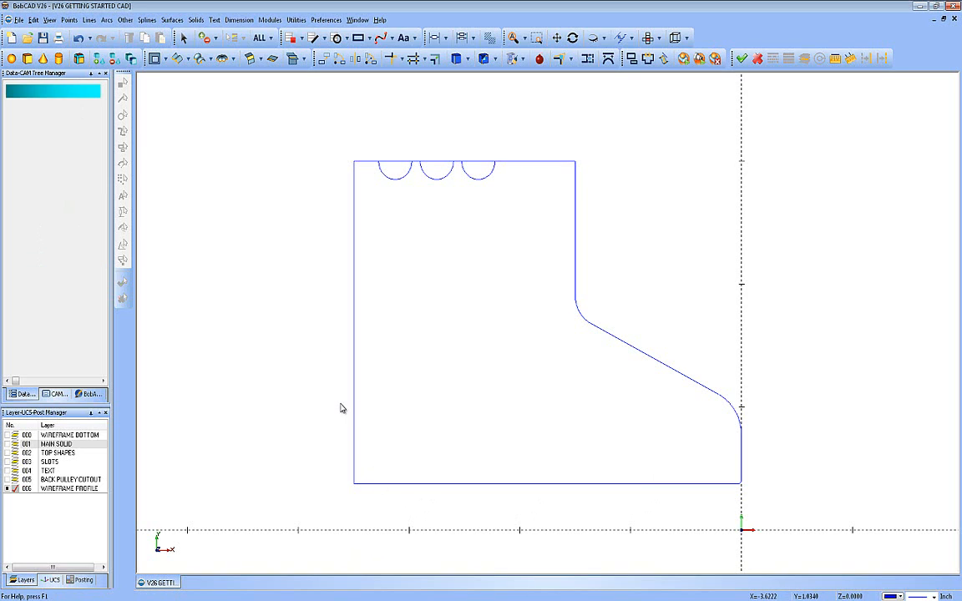
Create a new CAM job of type Turning with BC_2x_Lathe as the machine
click(270, 19)
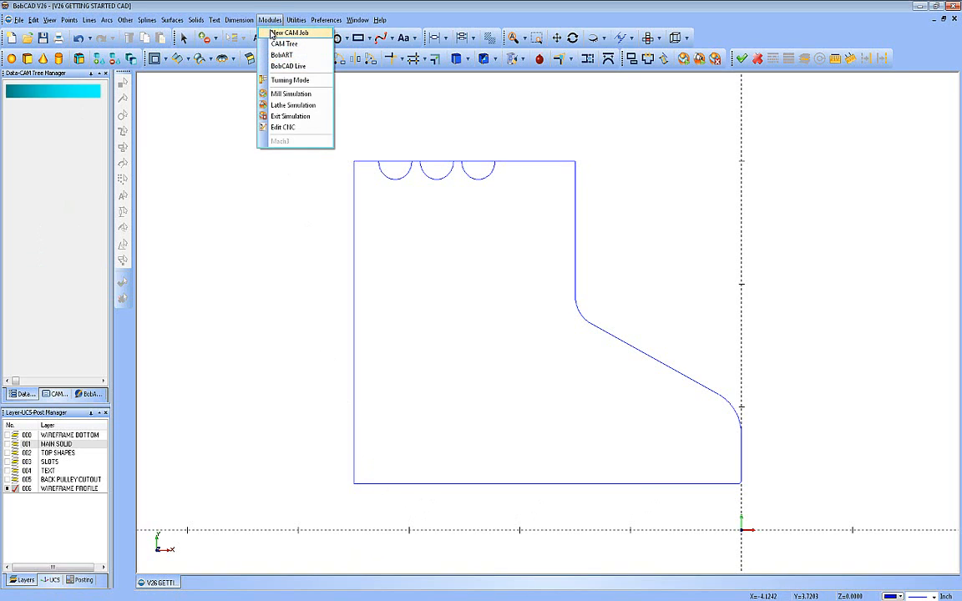
click(272, 33)
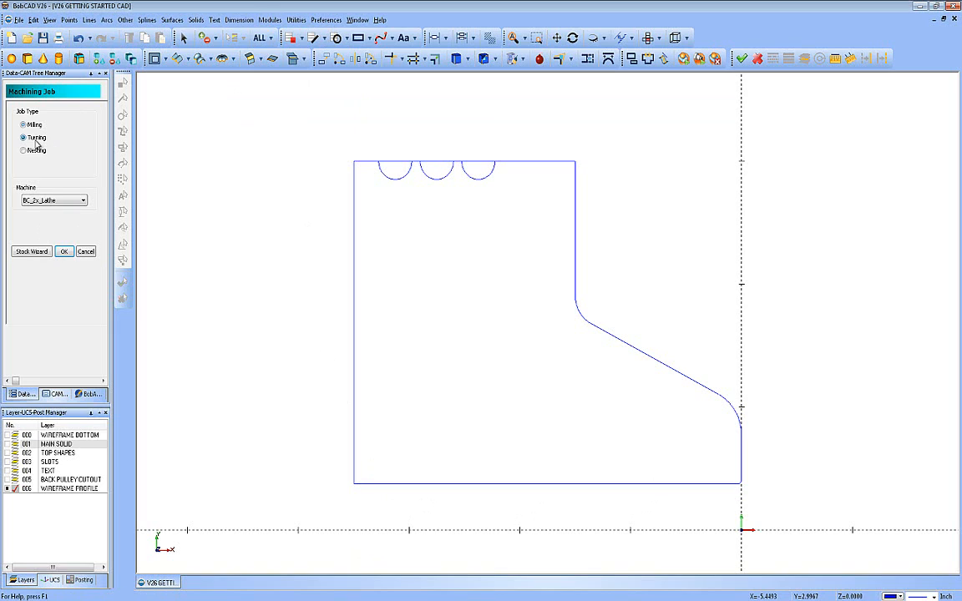
click(55, 201)
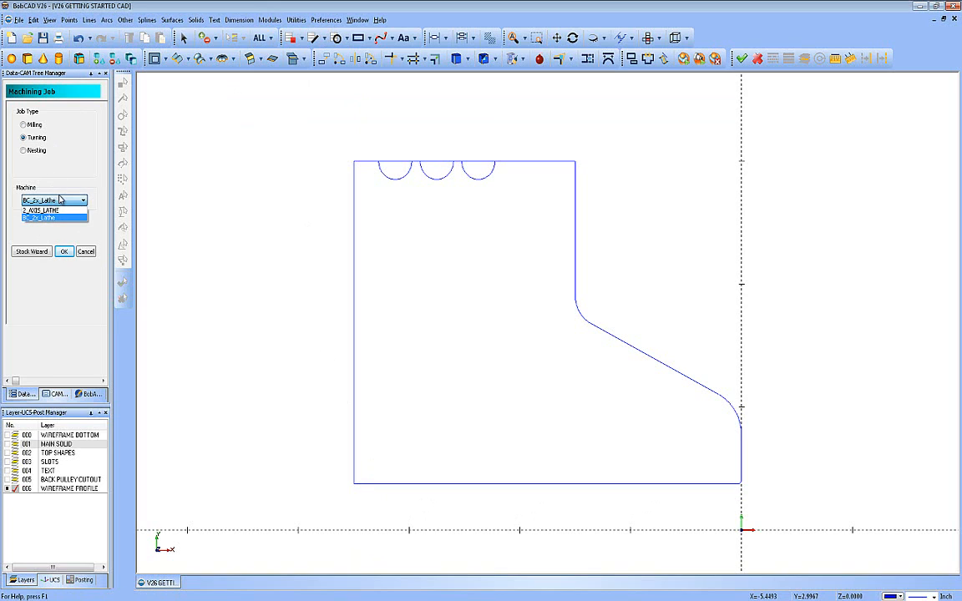
click(50, 218)
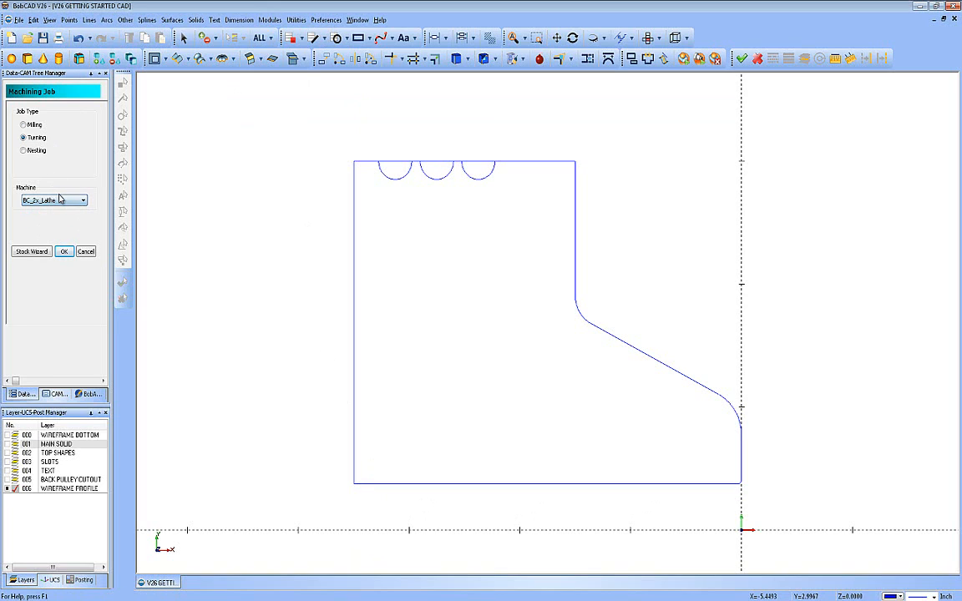
Define cylindrical stock with a diameter of 6.250, length of 5.0 and Z origin of 0.1, accepting the default machine setup clearances
click(32, 252)
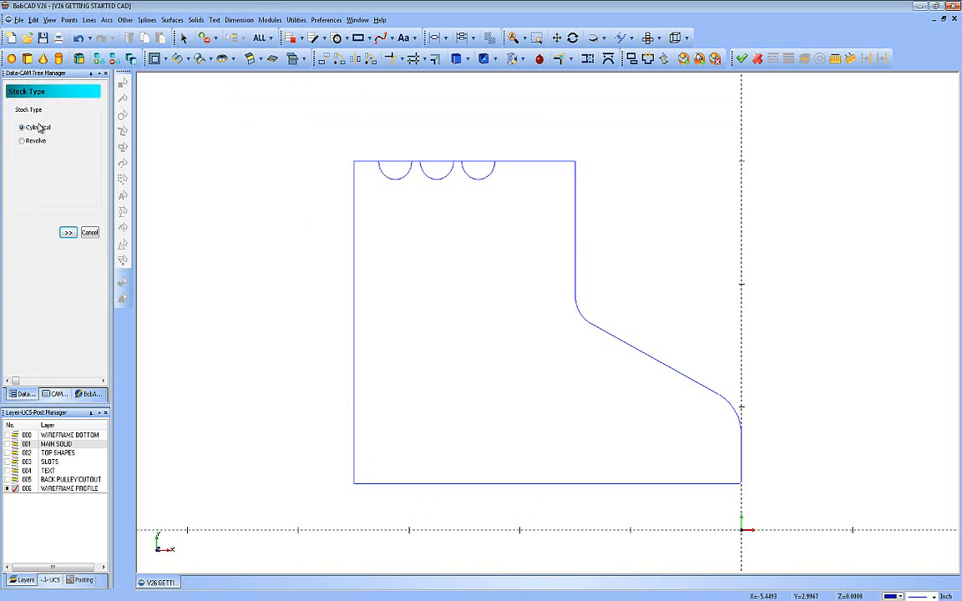
click(66, 232)
double_click(76, 129)
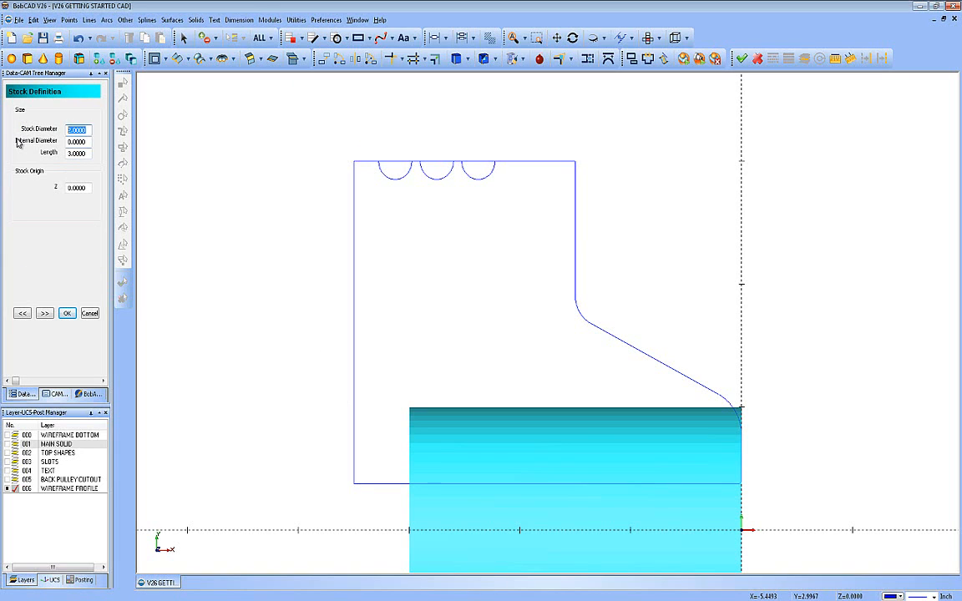
text(6.250)
key(Tab)
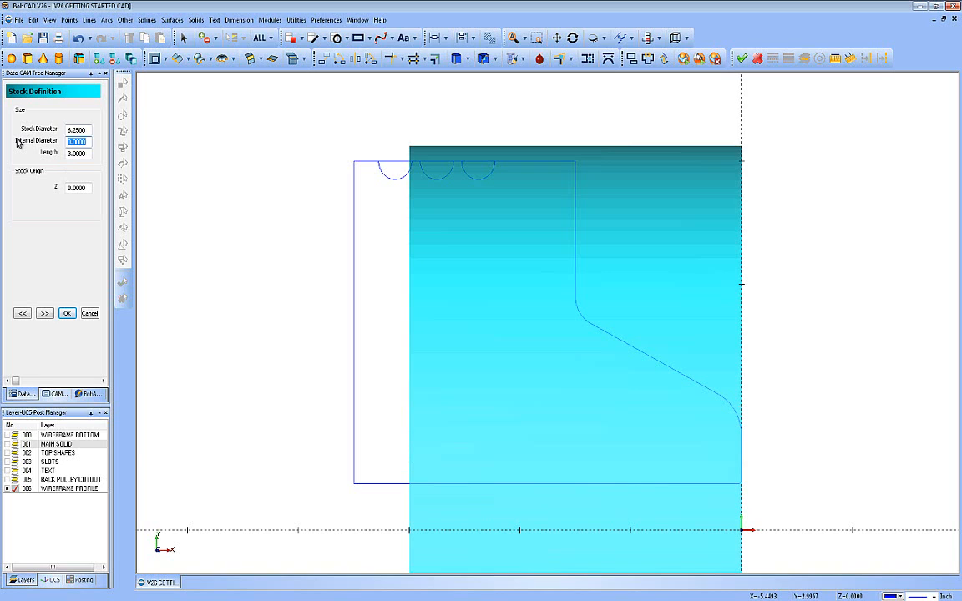
key(Tab)
text(5.0)
key(Tab)
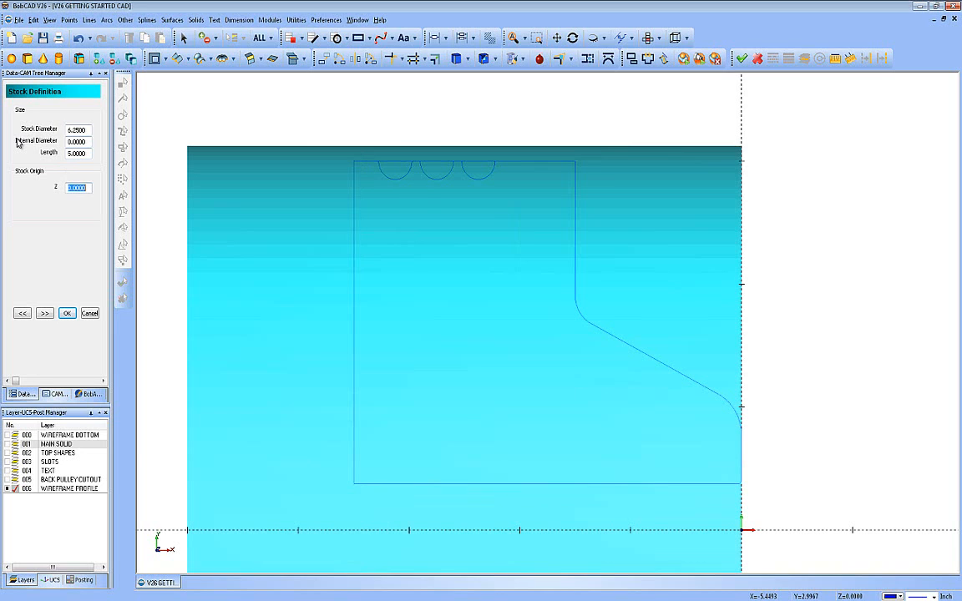
text(.1)
key(Tab)
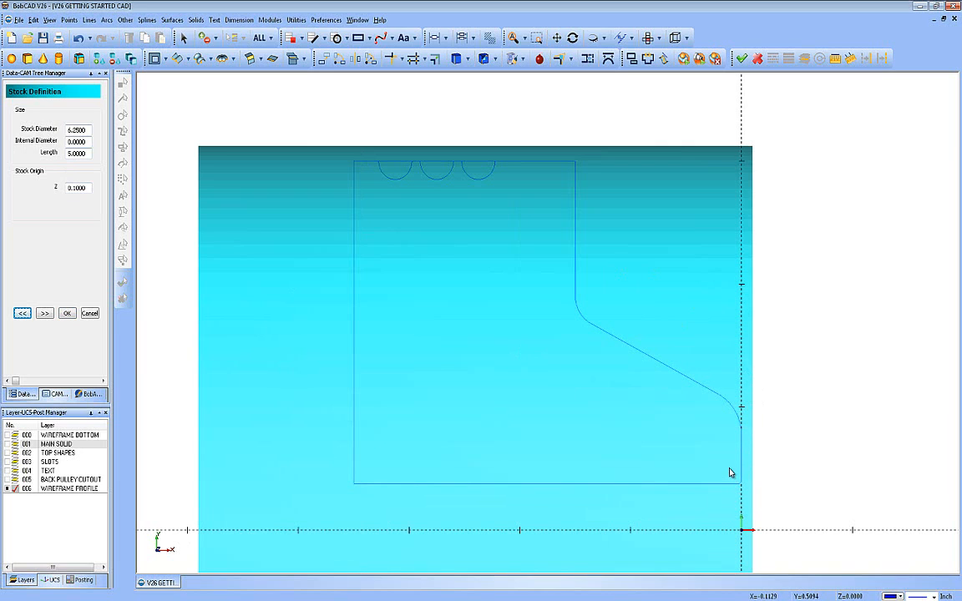
click(43, 314)
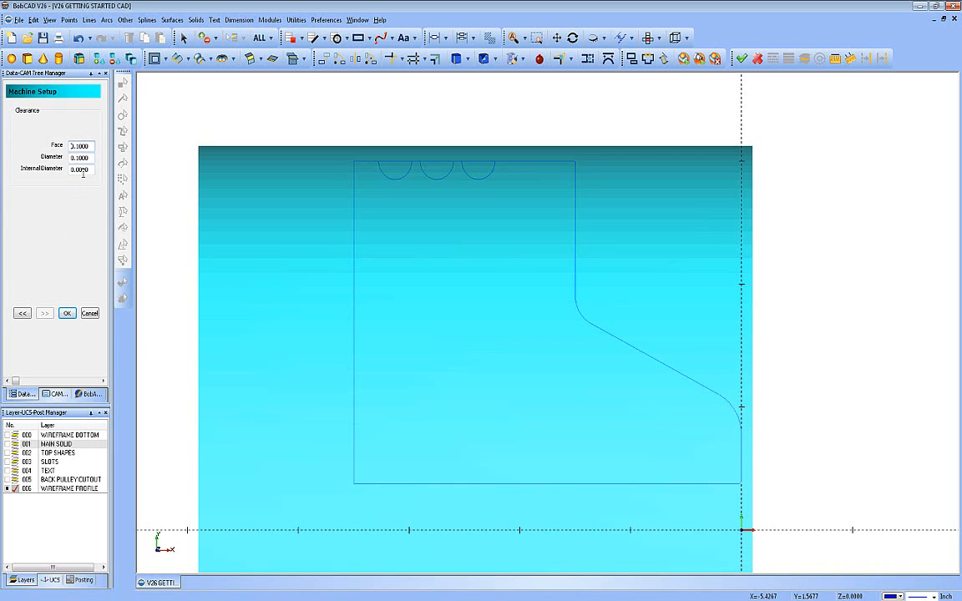
click(67, 314)
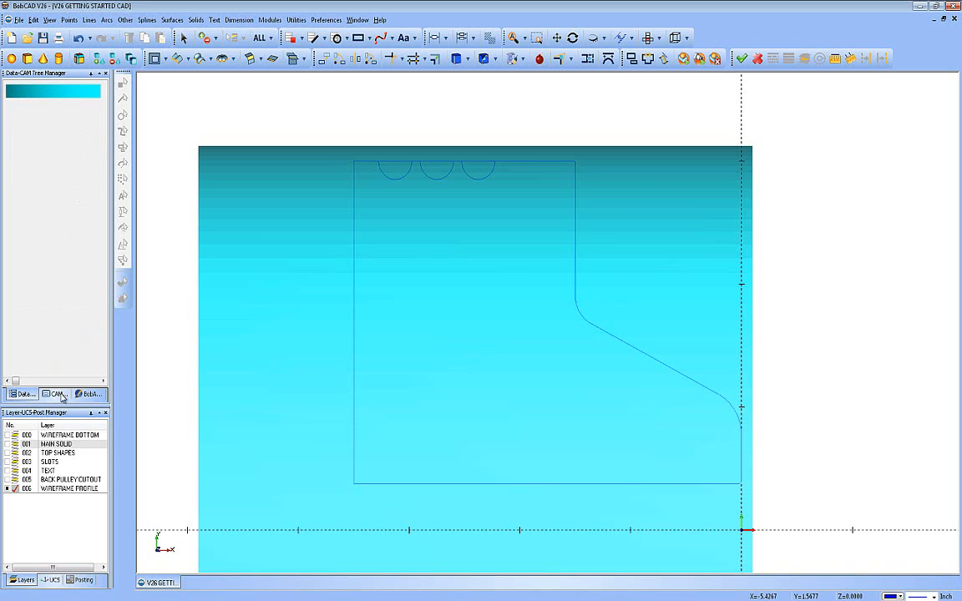
Blank the turning stock so its shaded cylinder is hidden from the profile view
click(50, 130)
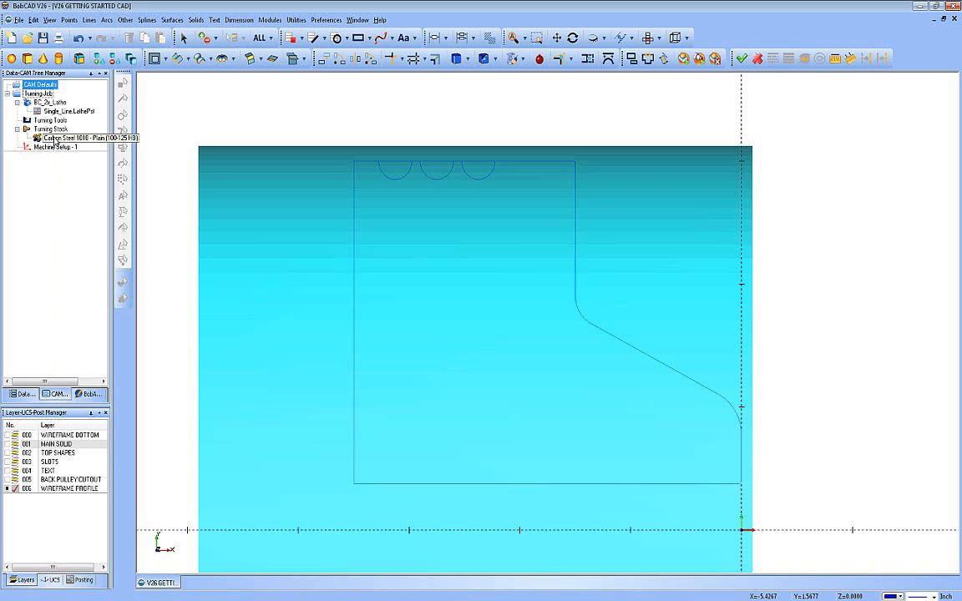
right_click(55, 136)
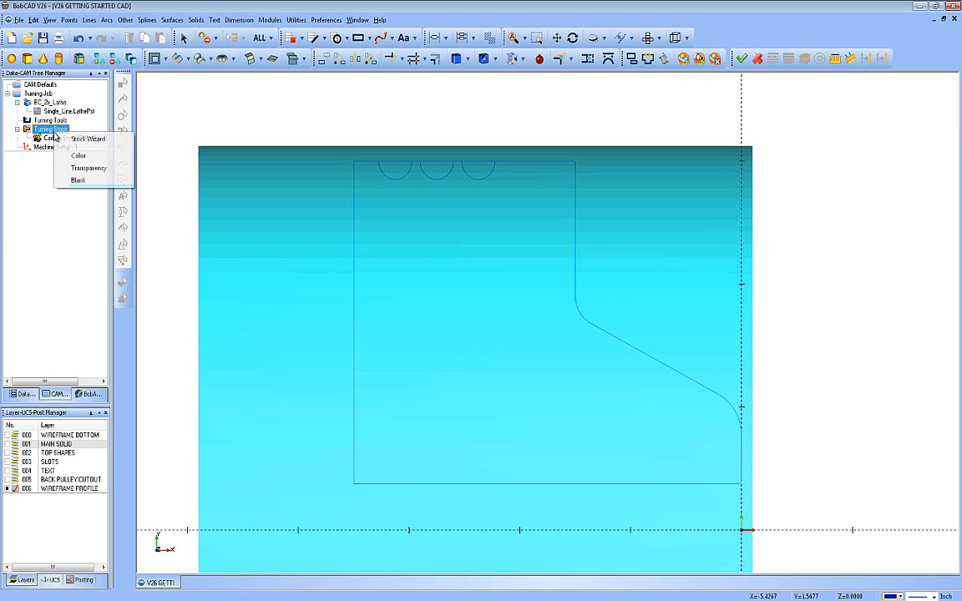
click(68, 179)
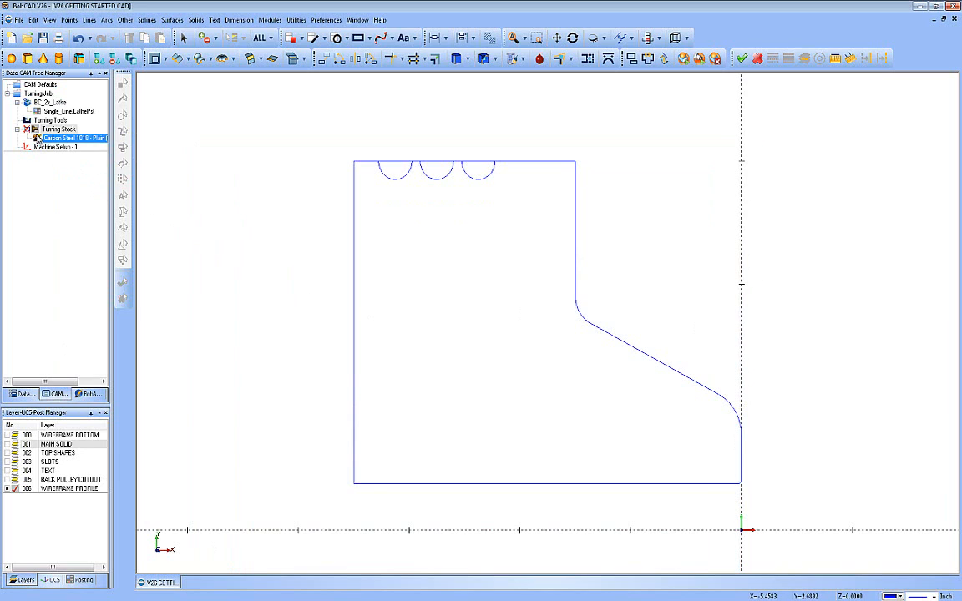
Add a Lathe Turning feature to Machine Setup - 1 using the hub's short vertical front line as geometry
right_click(46, 150)
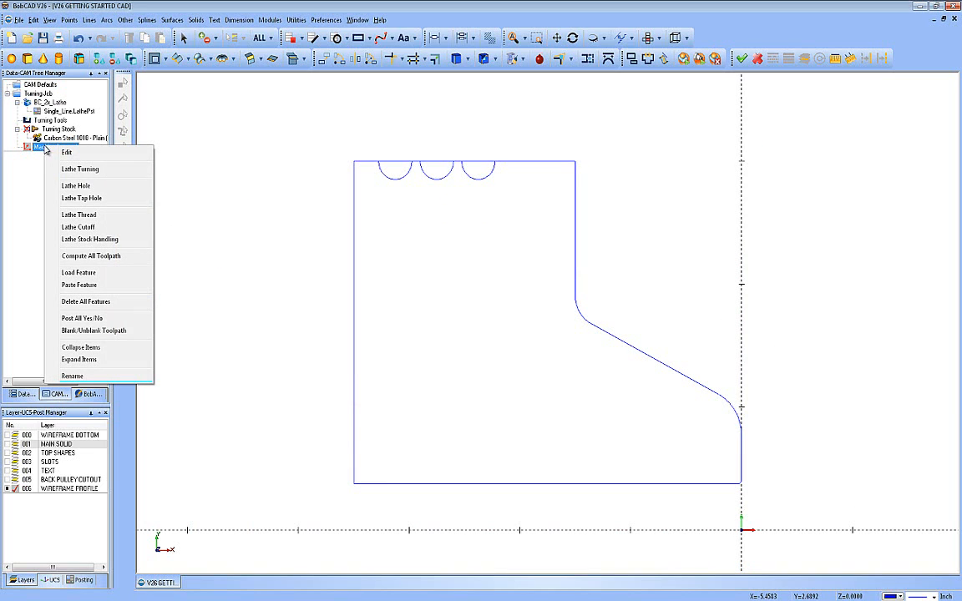
click(80, 168)
click(418, 194)
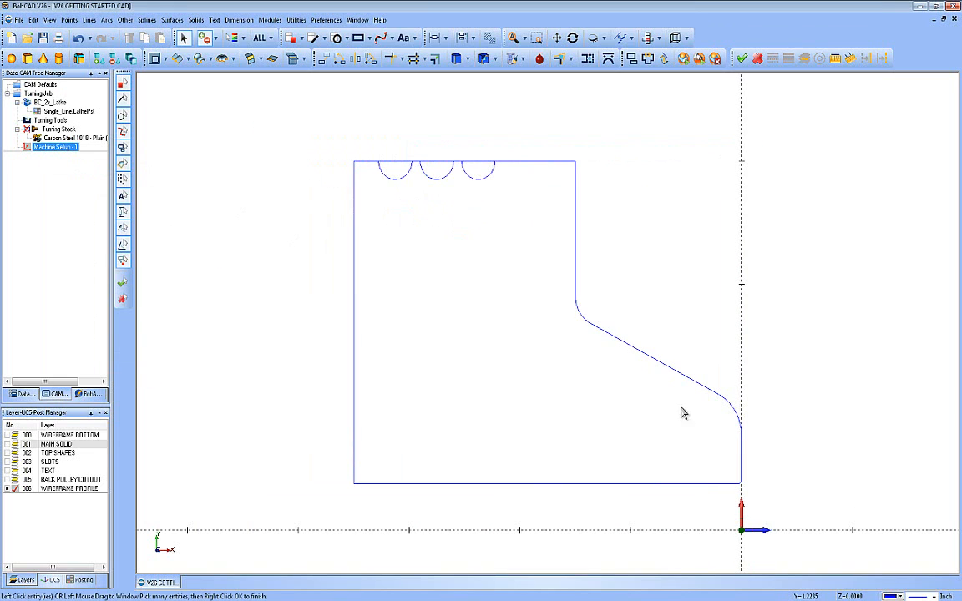
click(742, 451)
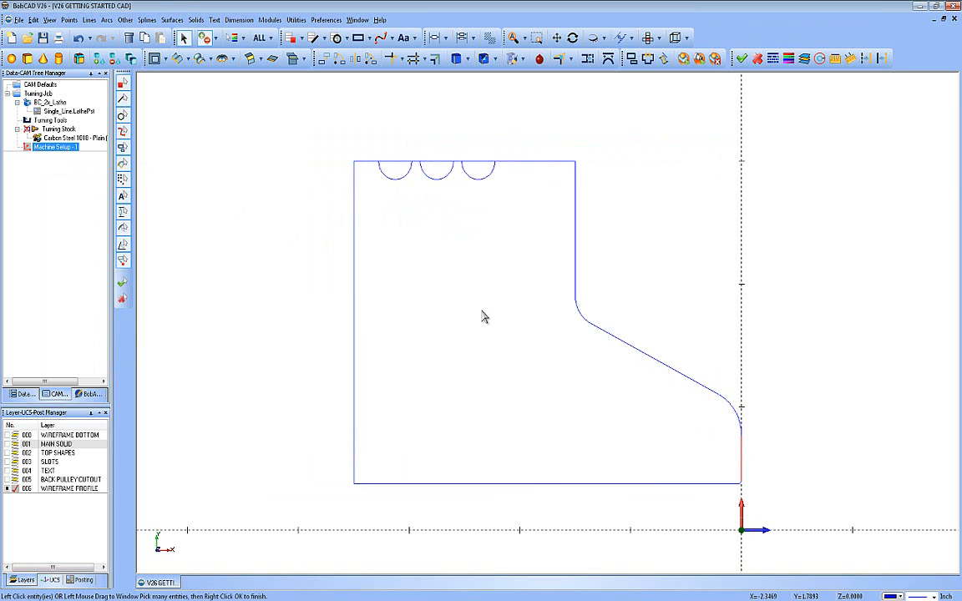
right_click(482, 316)
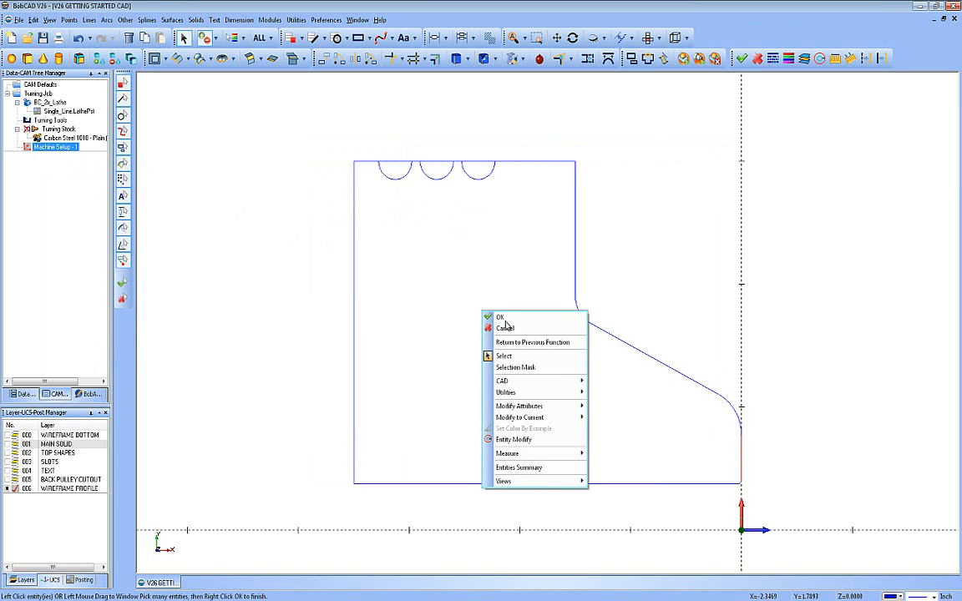
click(494, 319)
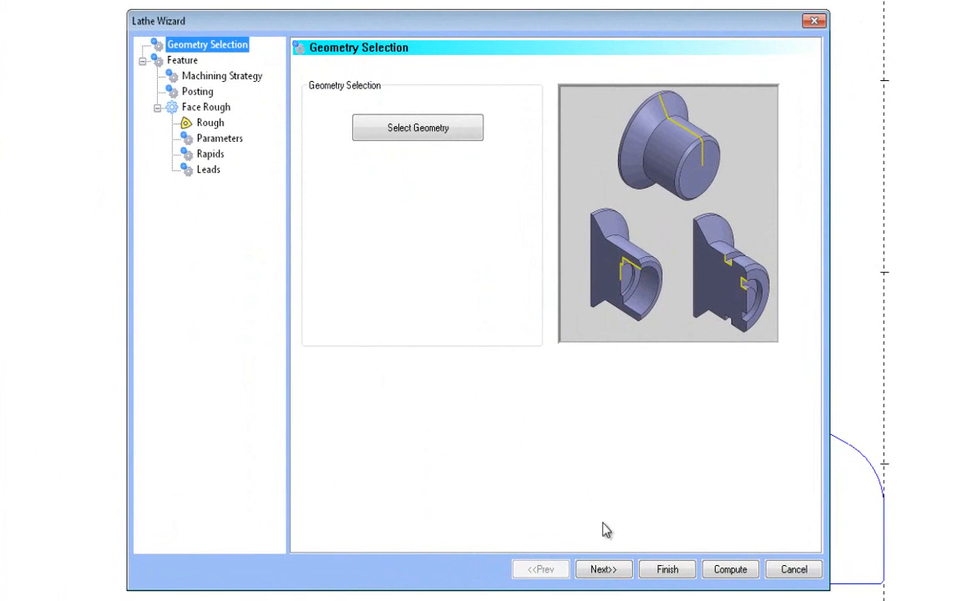
Keep the feature's stock parameters and add one Face Basic Finish operation after Face Rough in the machining strategy
click(618, 572)
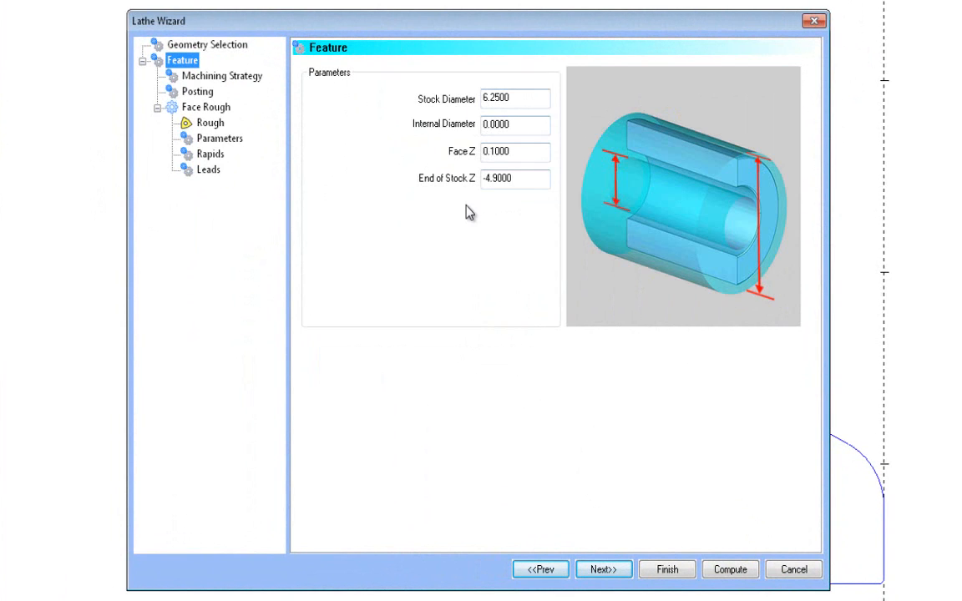
click(602, 572)
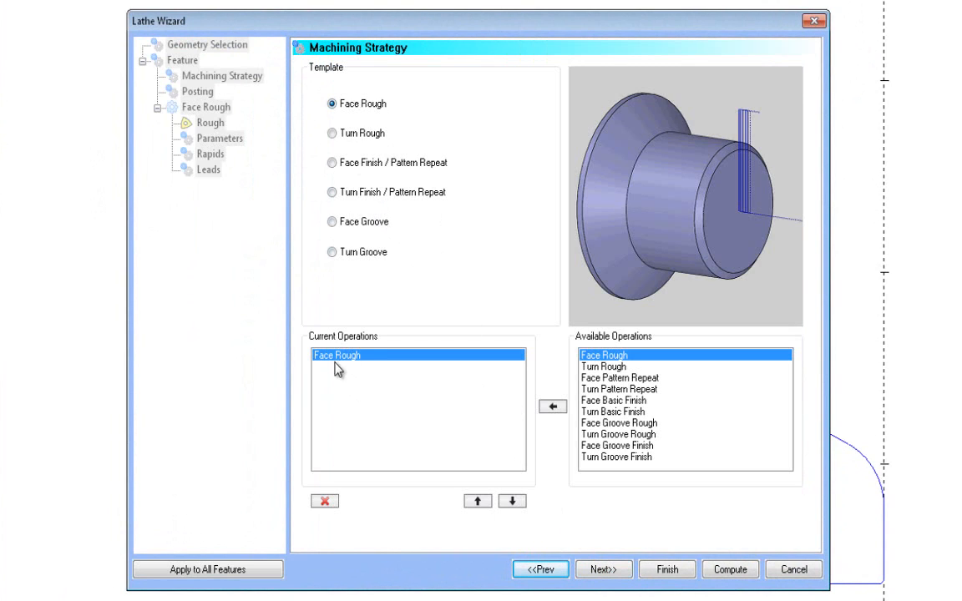
click(595, 401)
click(552, 408)
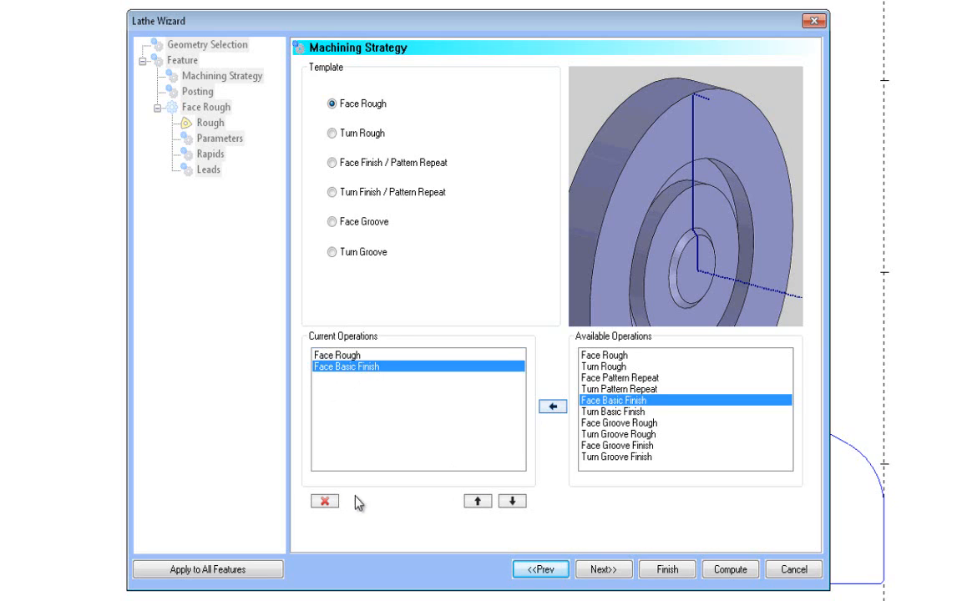
click(552, 407)
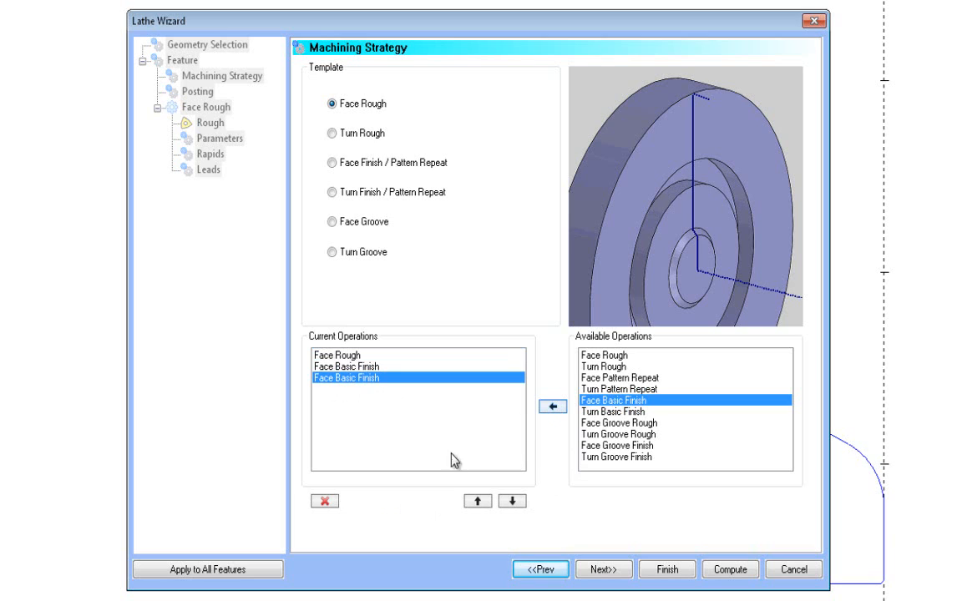
click(331, 502)
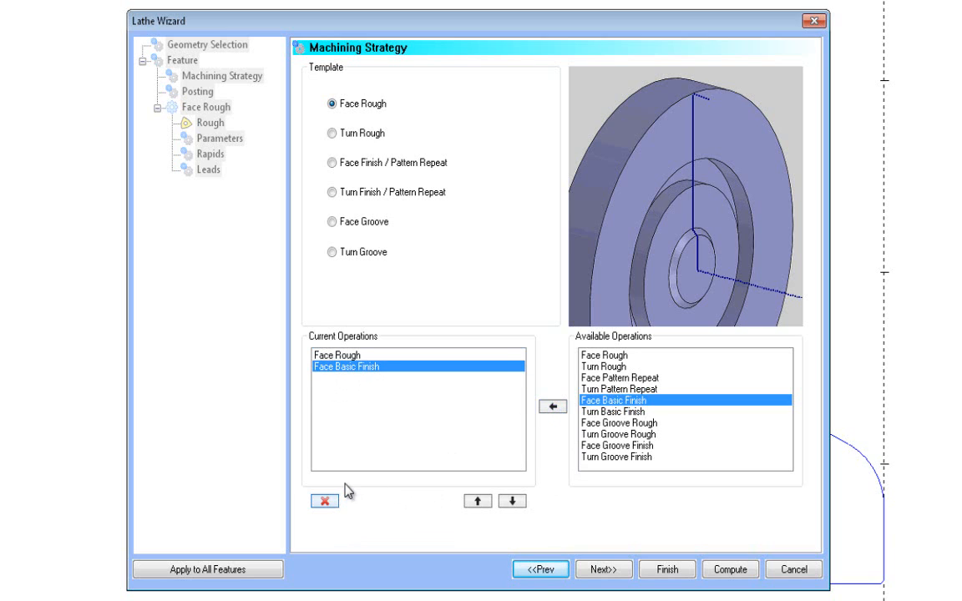
Choose Separate Moves as the posting parameter and continue to the Face Rough tool settings
click(609, 569)
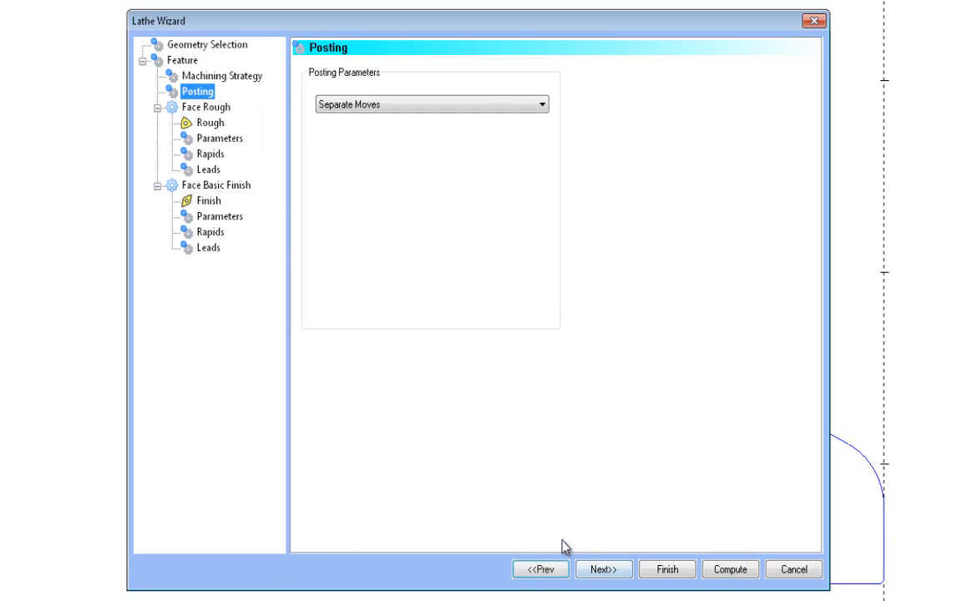
click(494, 106)
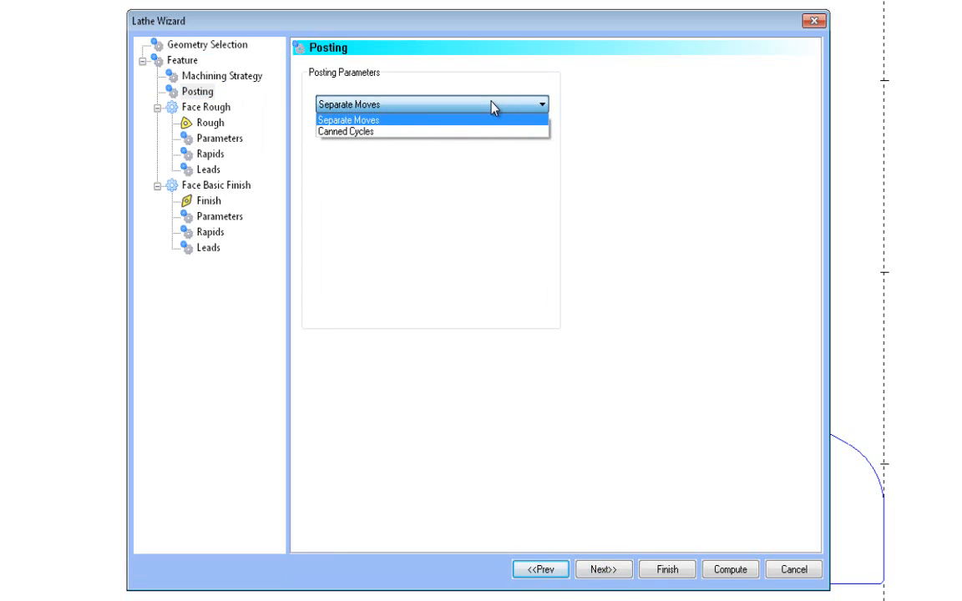
click(393, 120)
click(603, 570)
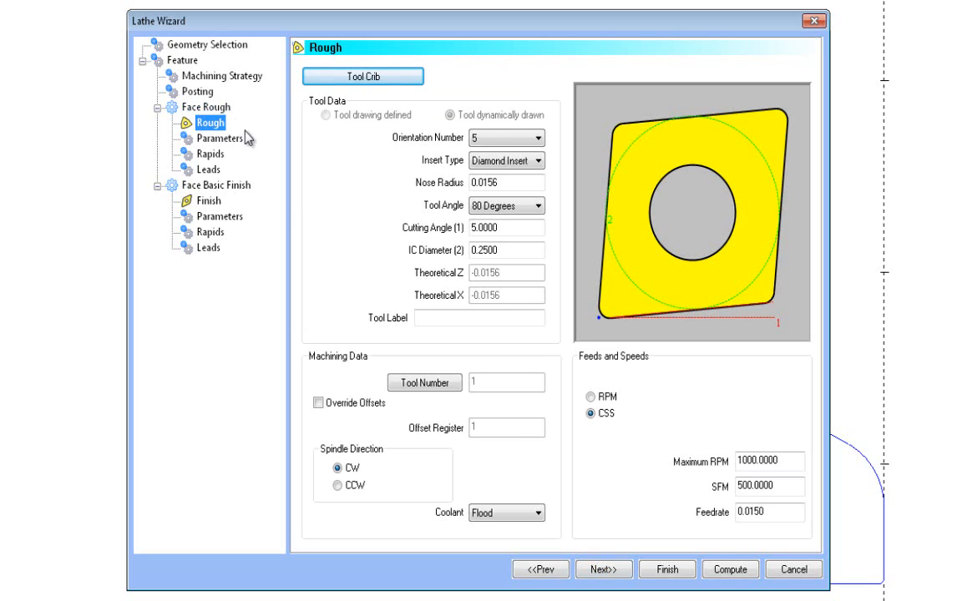
Try orientation number 8 for the roughing insert and return it to 5
click(537, 140)
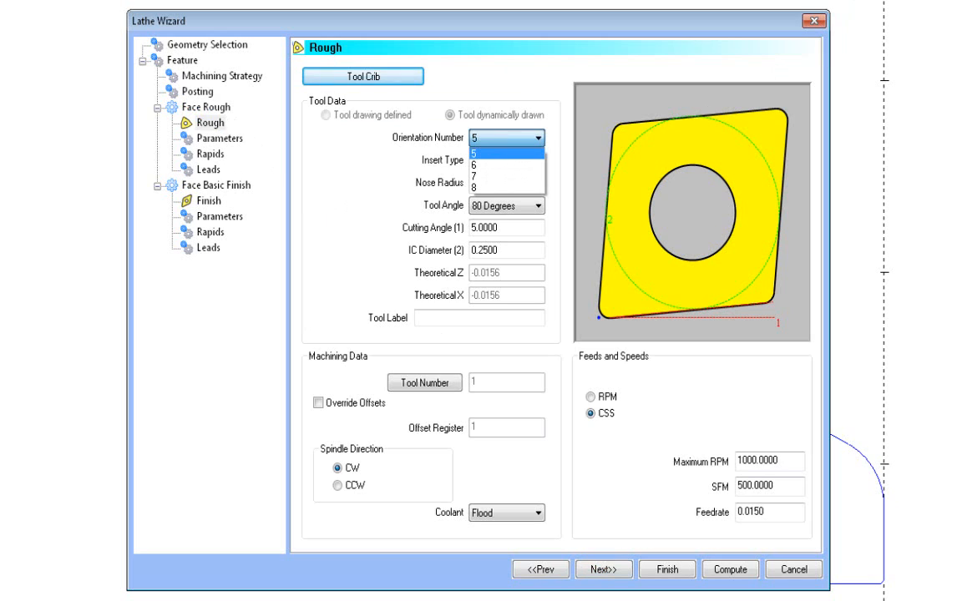
click(501, 187)
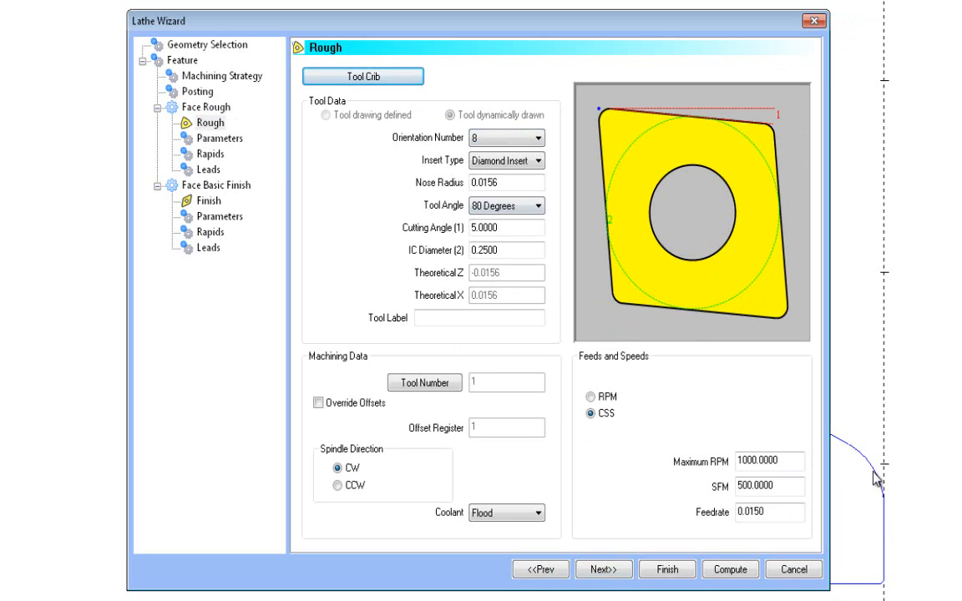
click(538, 138)
click(527, 152)
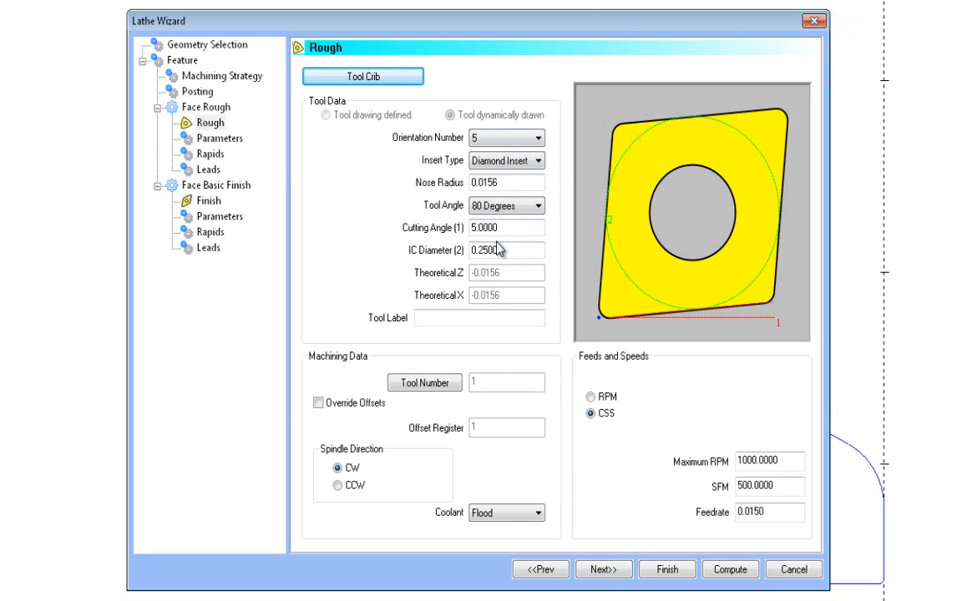
Browse the rough lathe tools in the tool library from the tool crib and leave without adding one
click(407, 81)
click(630, 509)
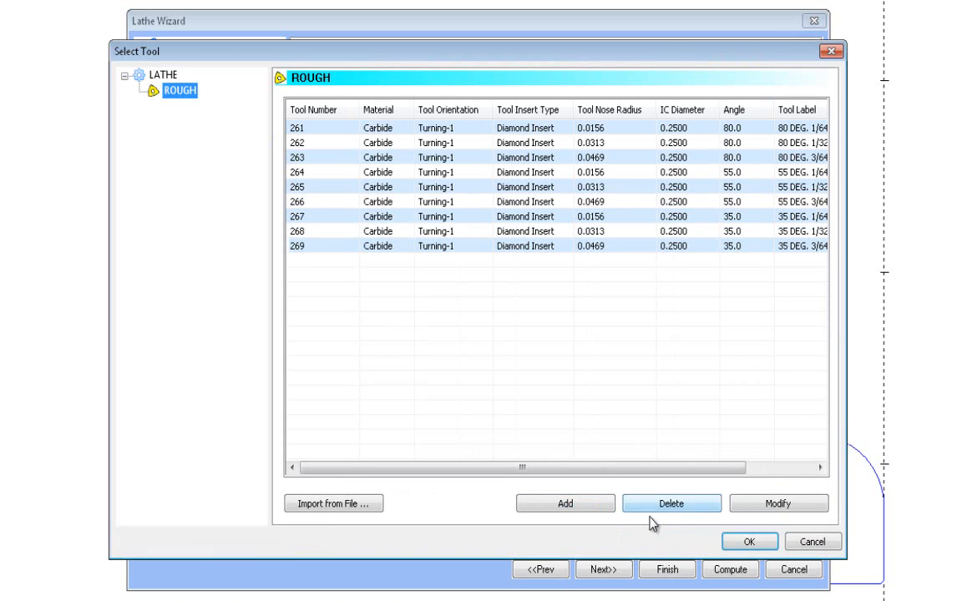
click(812, 542)
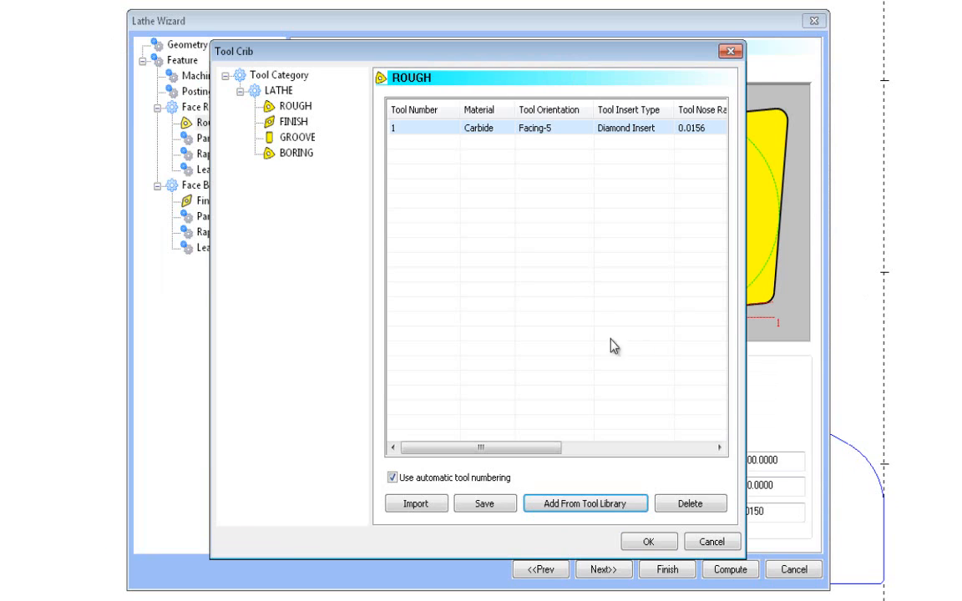
click(712, 541)
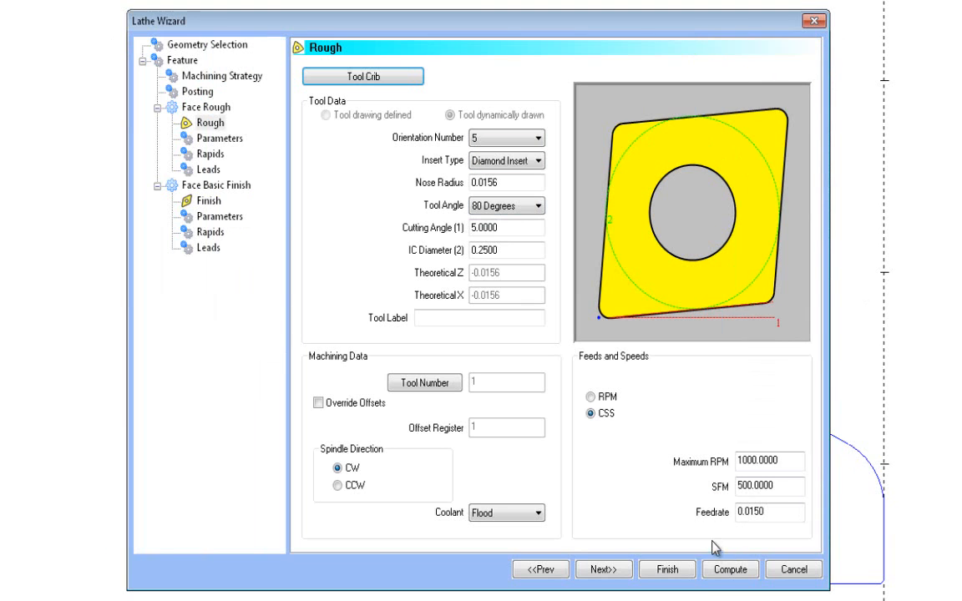
Keep the Diamond Insert type for the roughing tool and set its nose radius to 0.031
click(505, 160)
click(505, 173)
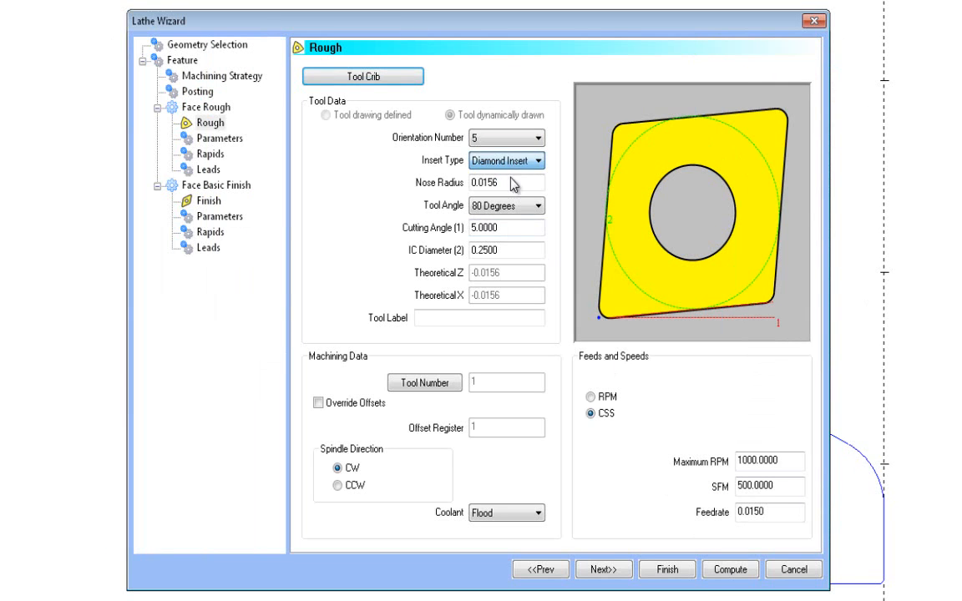
key(Tab)
text(0.031)
key(Tab)
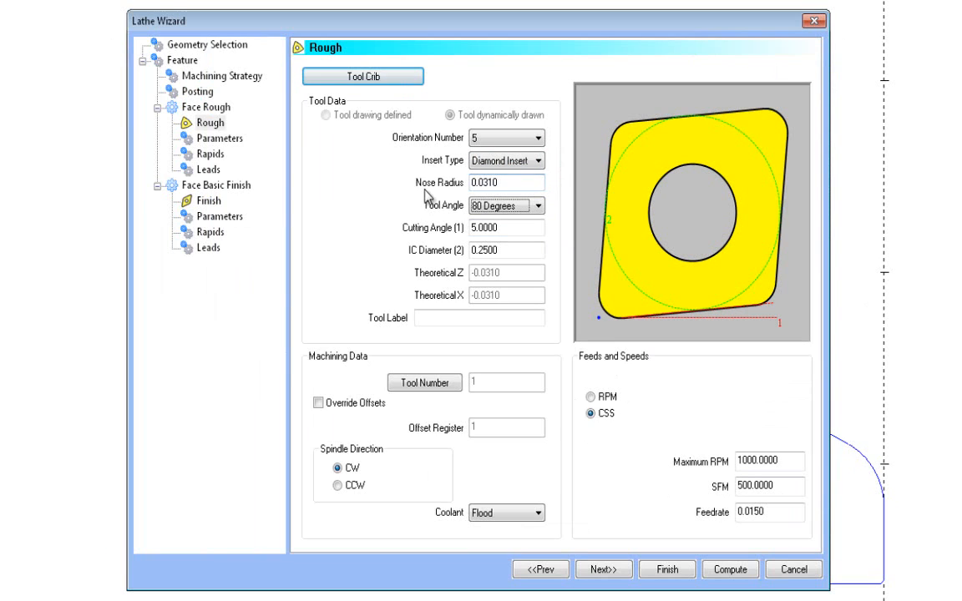
Set the roughing insert's tool angle to 55 Degrees and its cutting angle to 24
click(479, 207)
click(481, 233)
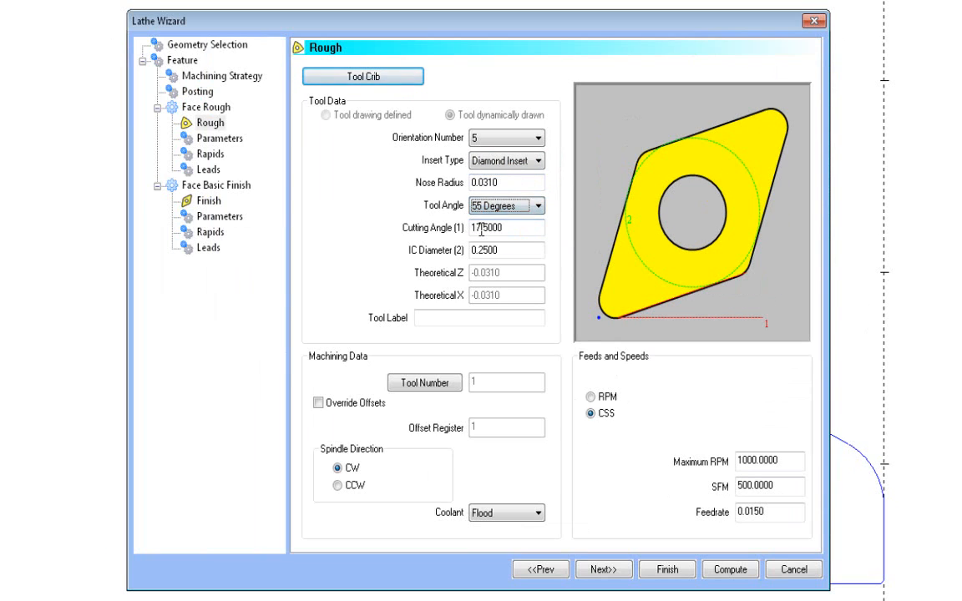
key(Tab)
text(24)
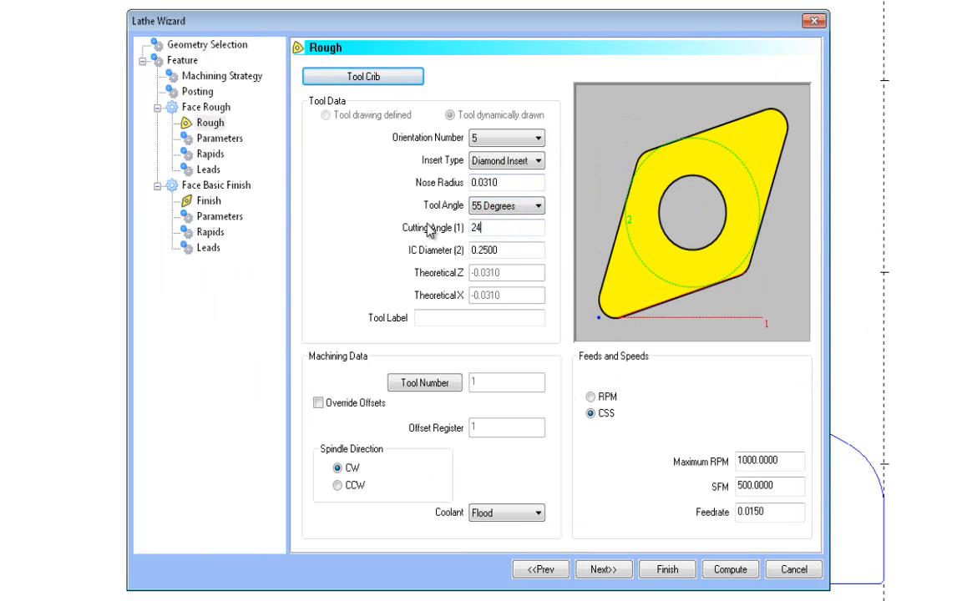
key(Tab)
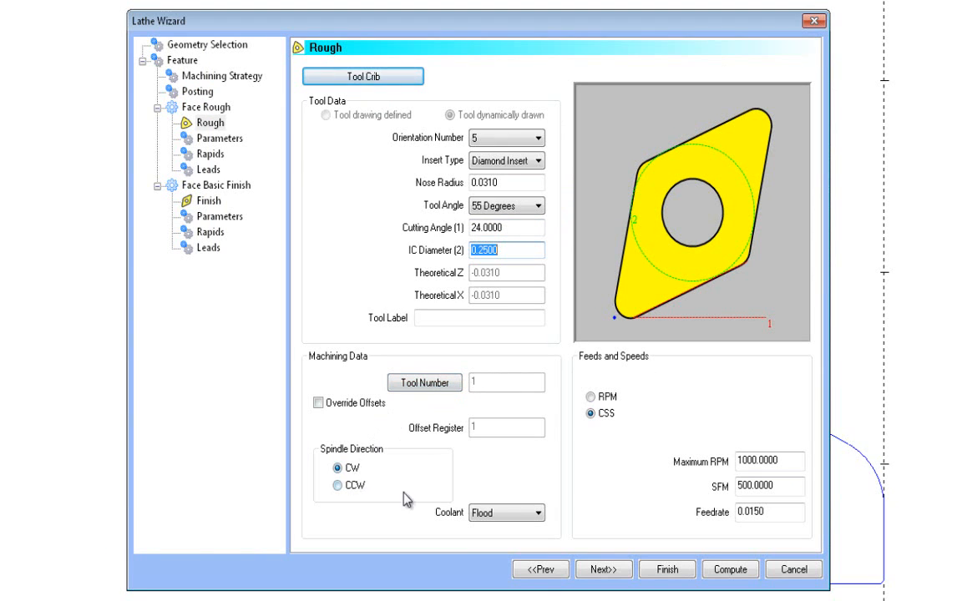
Keep Flood coolant for the roughing tool and define its spindle speed by RPM instead of CSS
click(535, 512)
click(535, 512)
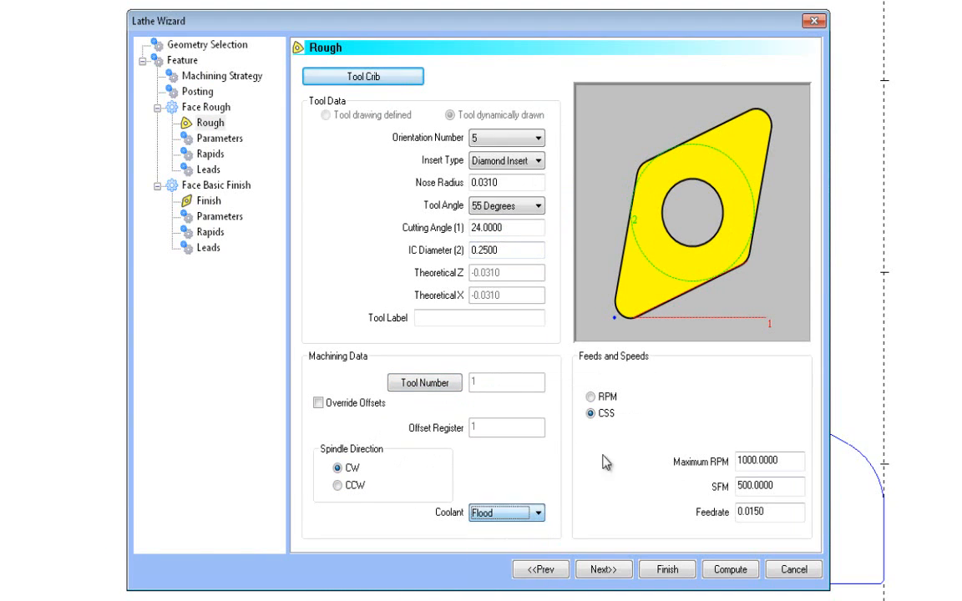
click(606, 397)
click(607, 413)
click(606, 397)
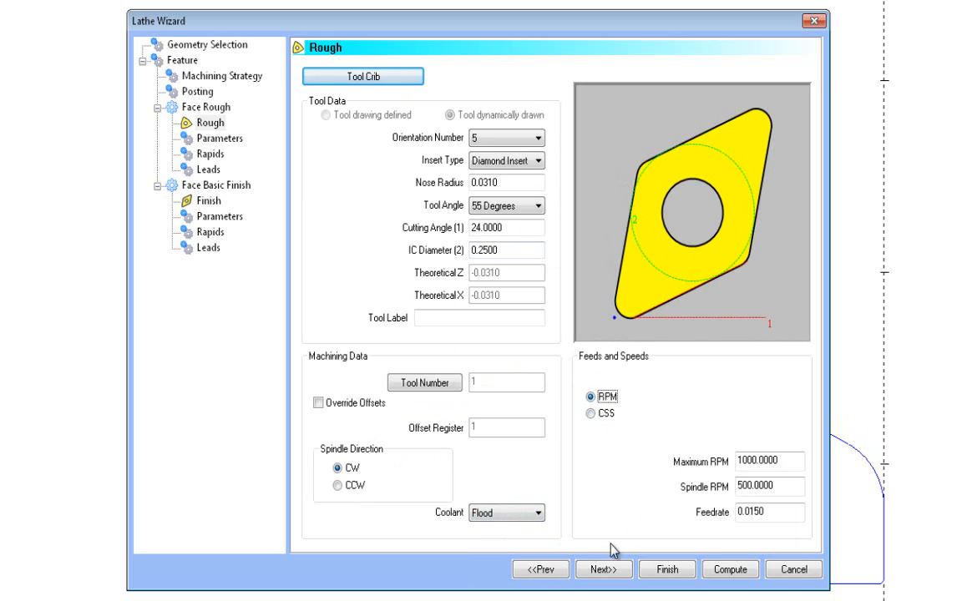
Label the roughing tool DIAMOND ROUGH and continue to the Face Rough cutting parameters
click(457, 320)
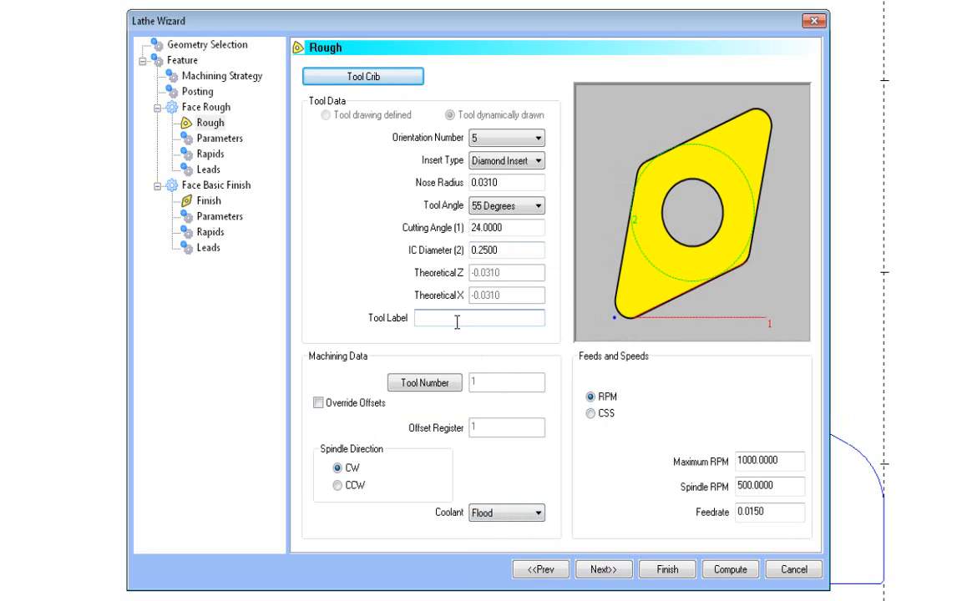
text(DIAMOND ROUGH)
click(614, 571)
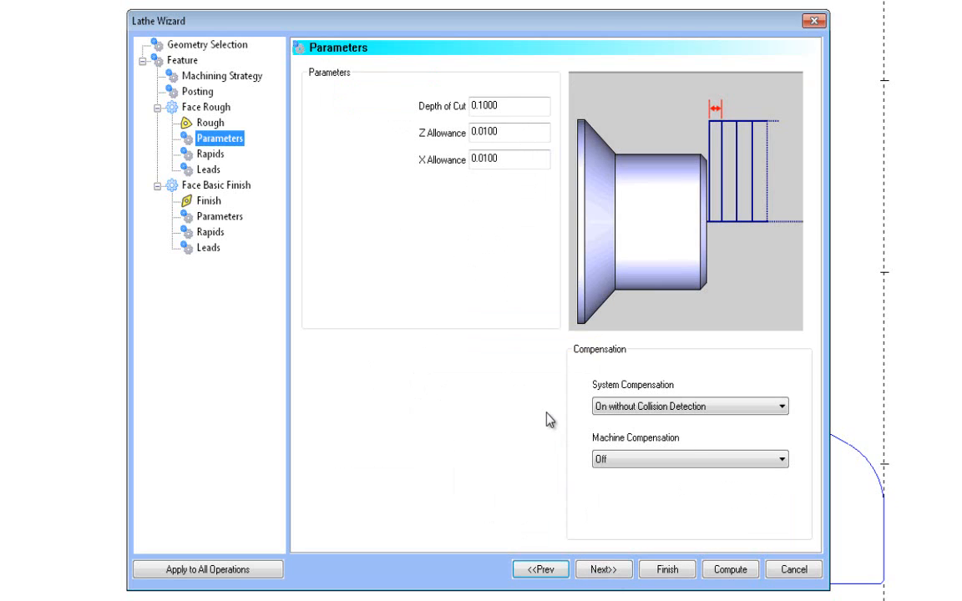
Set the Face Rough depth of cut to 0.03 and keep the Z and X allowances
key(Tab)
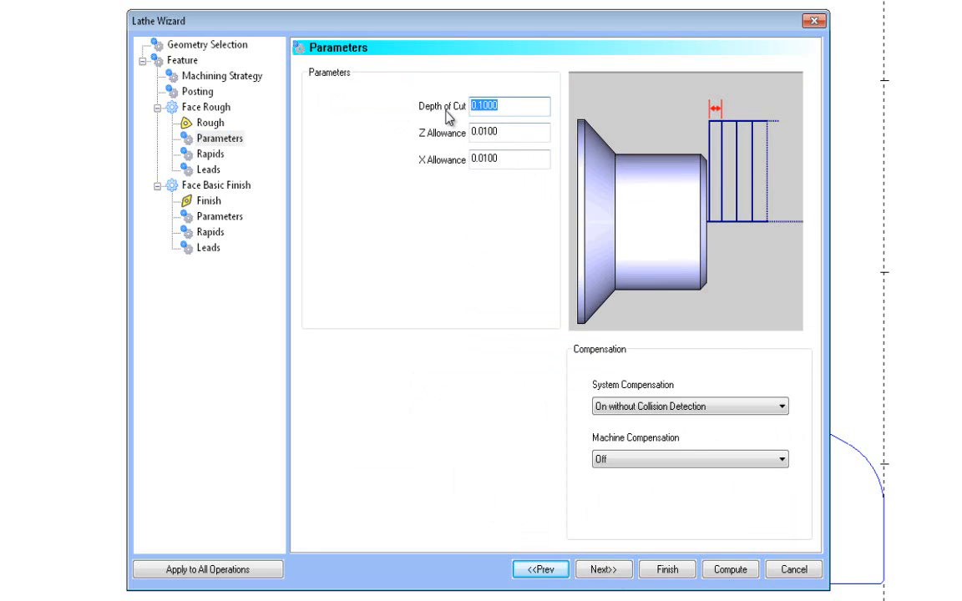
text(.03)
click(500, 159)
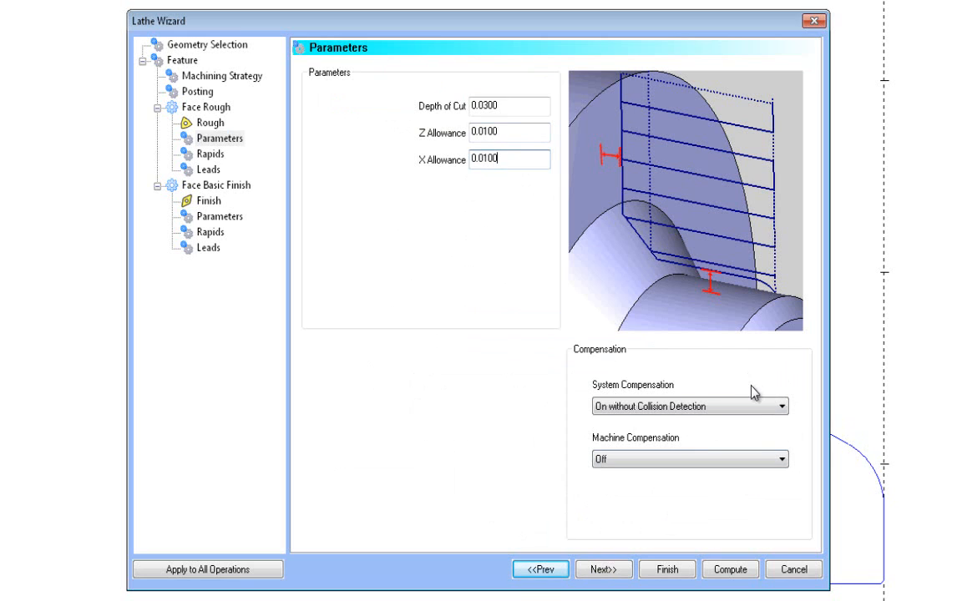
Try Off and On with Collision Detection as the system compensation, and return it to On without Collision Detection
click(750, 407)
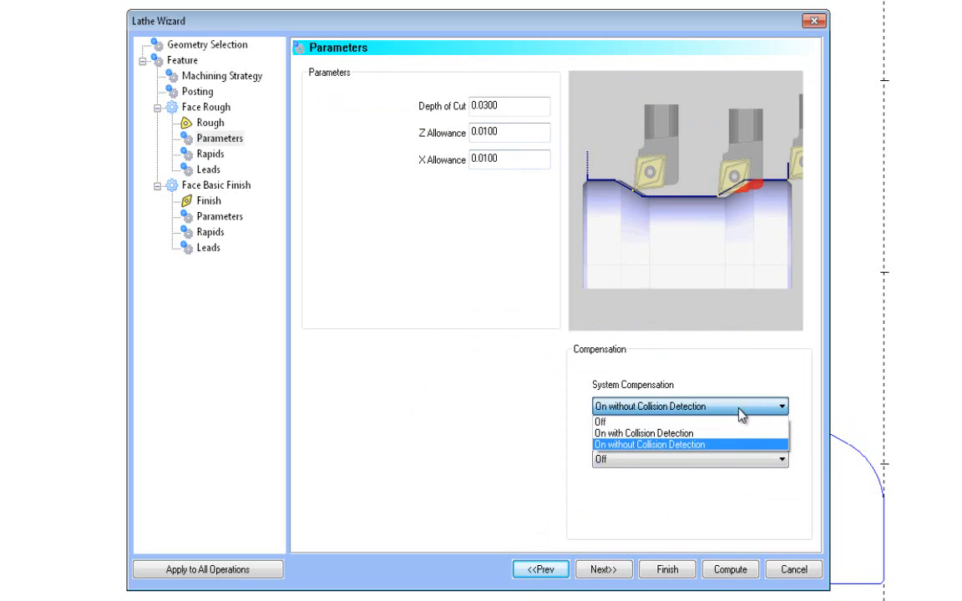
click(736, 422)
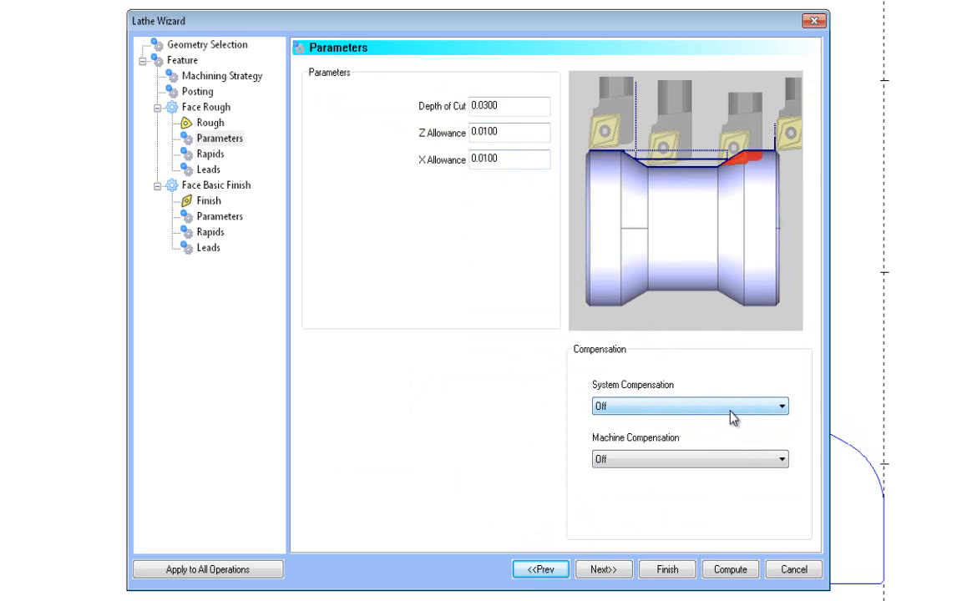
click(731, 409)
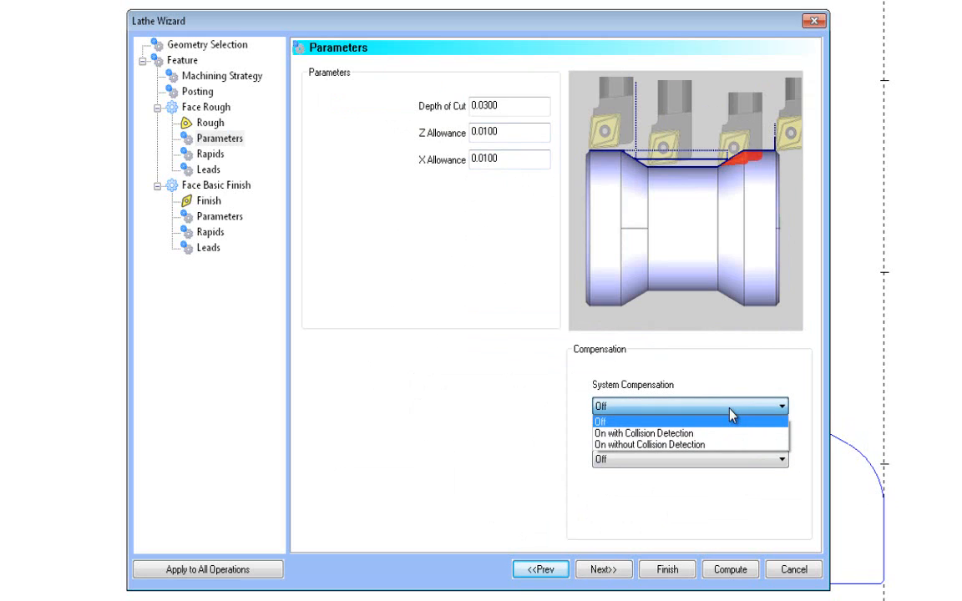
click(723, 434)
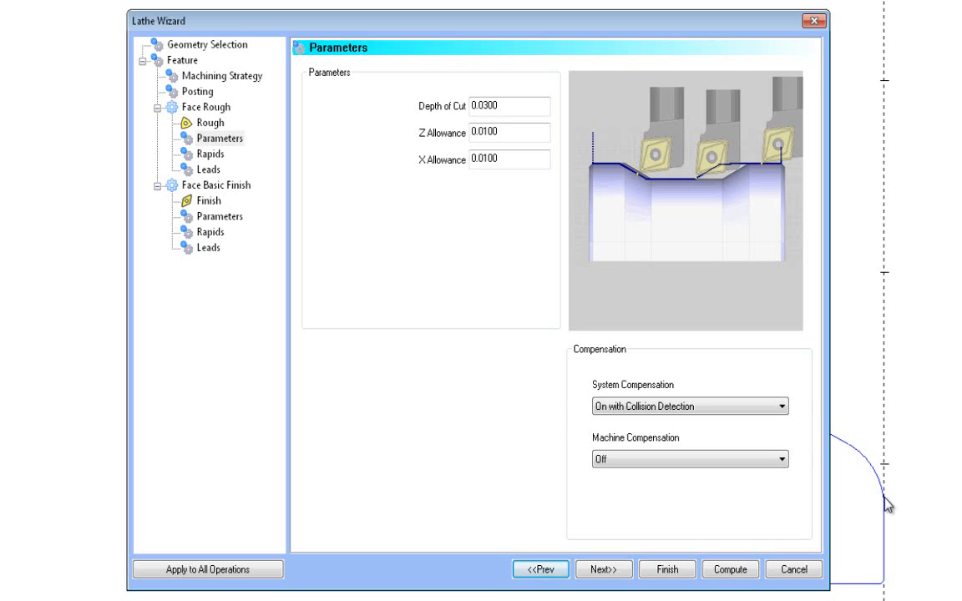
click(702, 408)
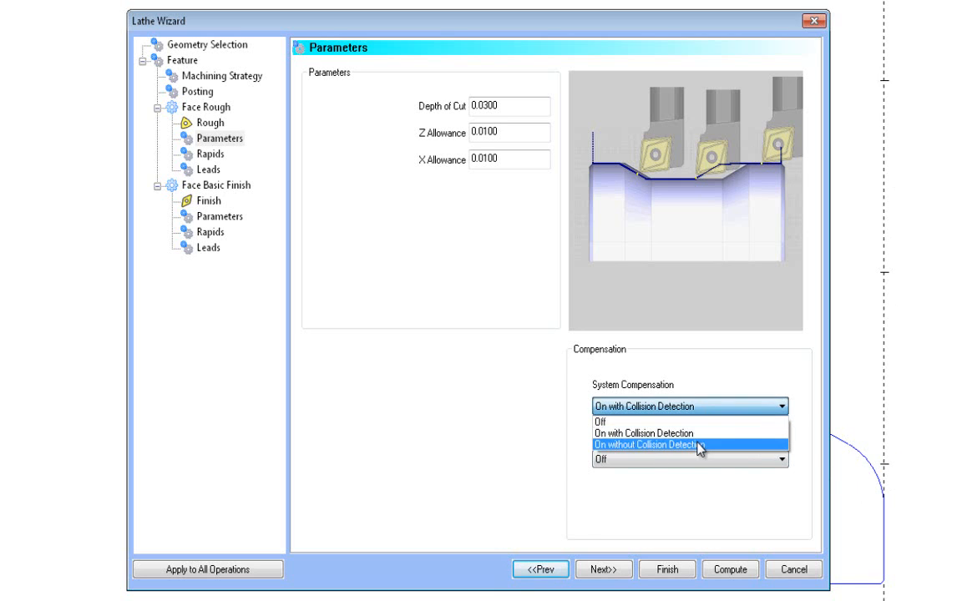
click(700, 445)
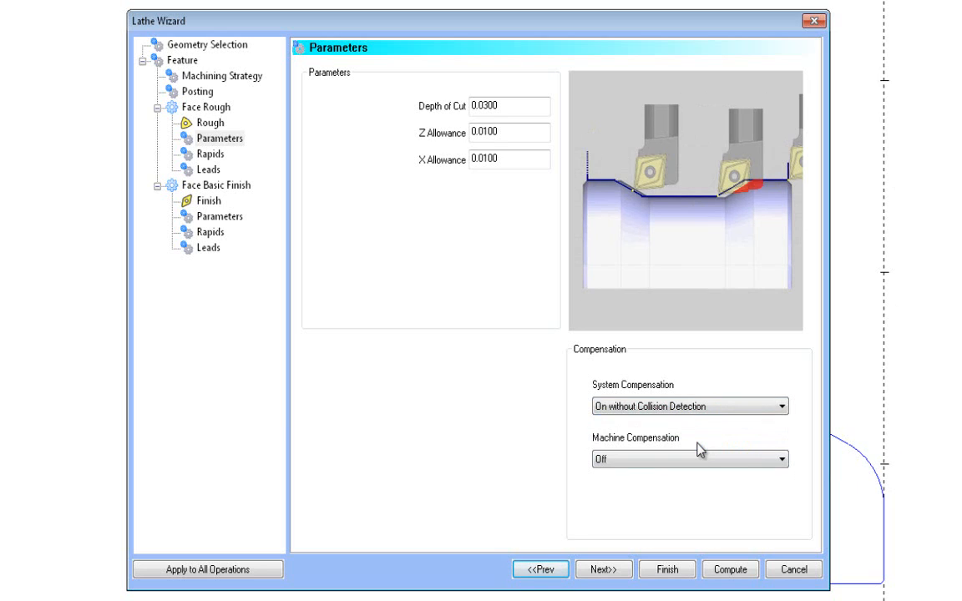
Set the Face Rough machine compensation to Comp Right / G42 and continue to the rapids settings
click(688, 461)
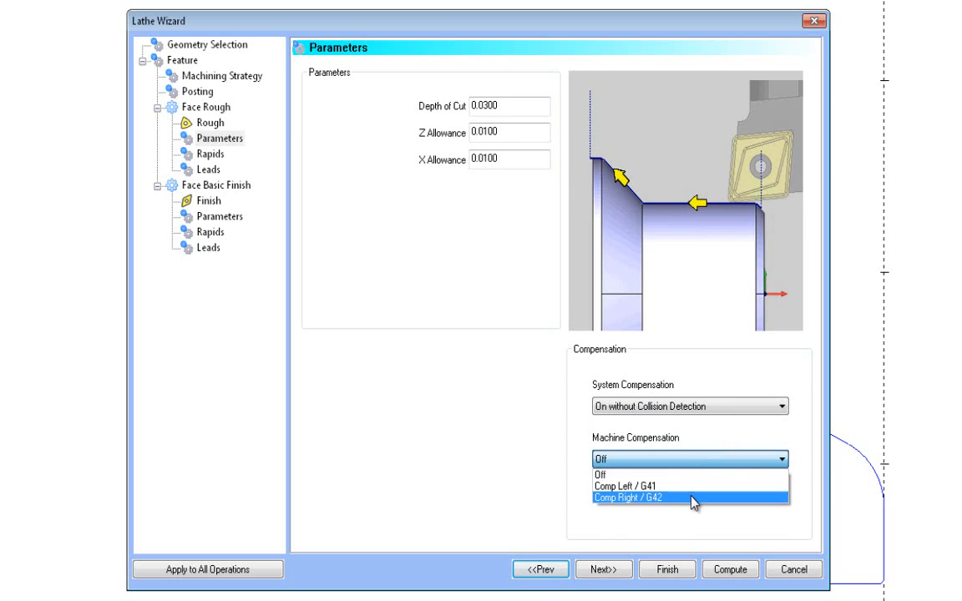
click(693, 497)
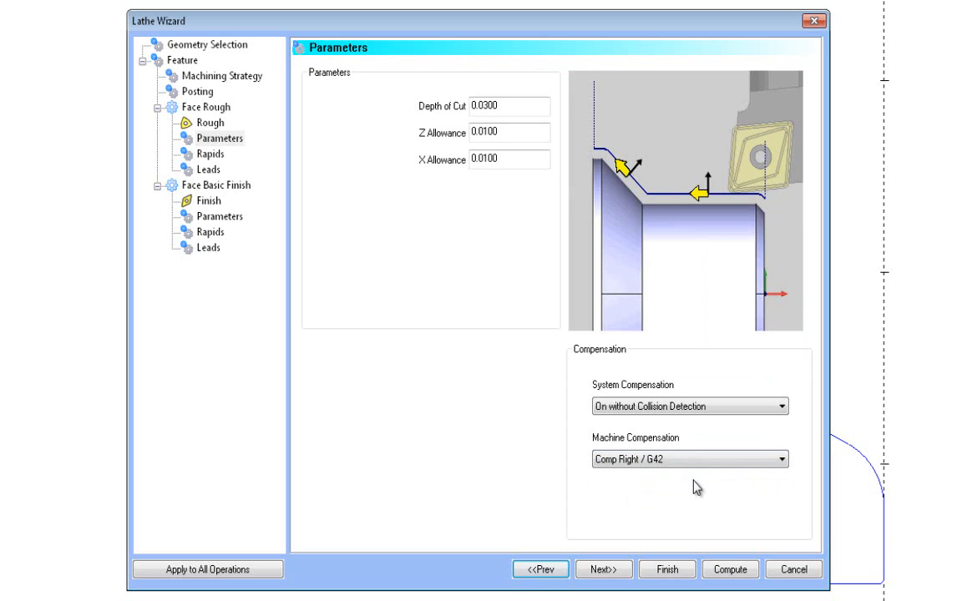
click(619, 568)
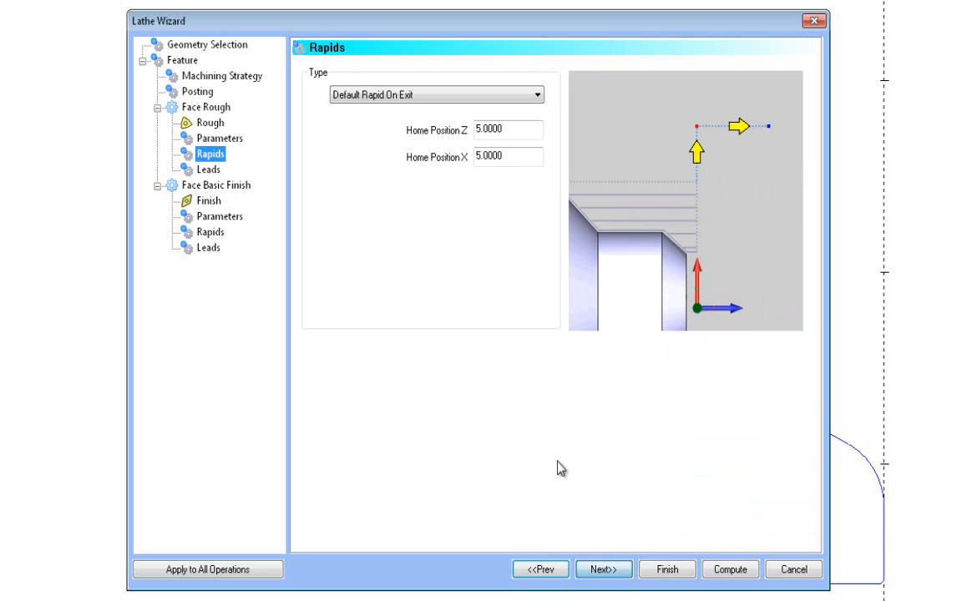
Try Rapid On Exit To Tool Home ZX as the roughing rapid type and return it to Default Rapid On Exit
click(472, 96)
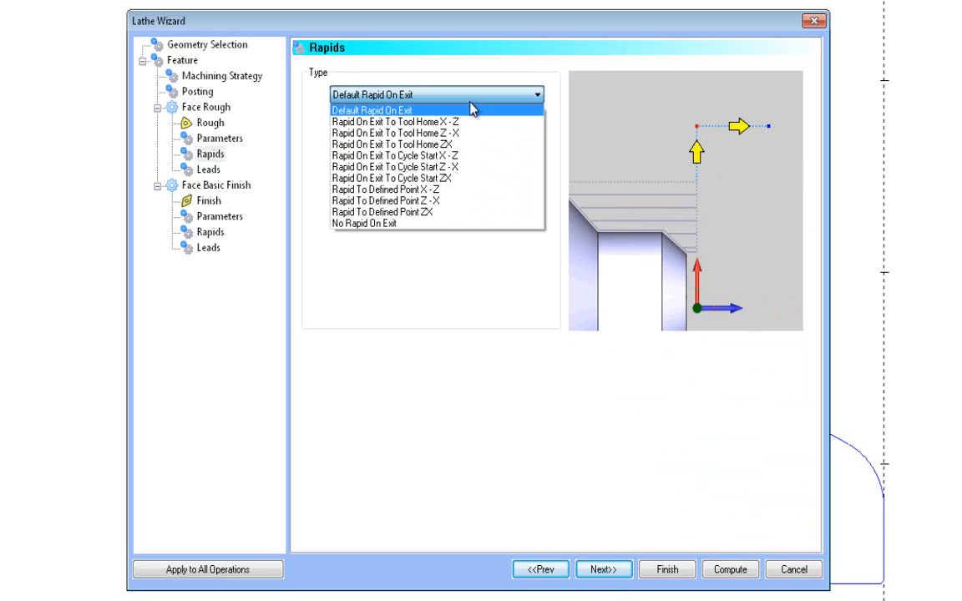
click(466, 144)
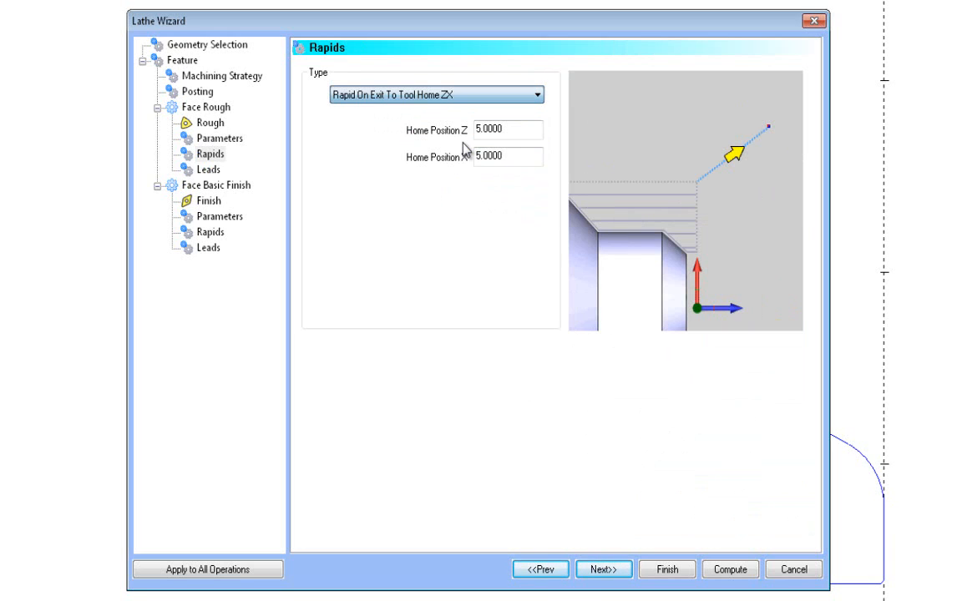
click(465, 96)
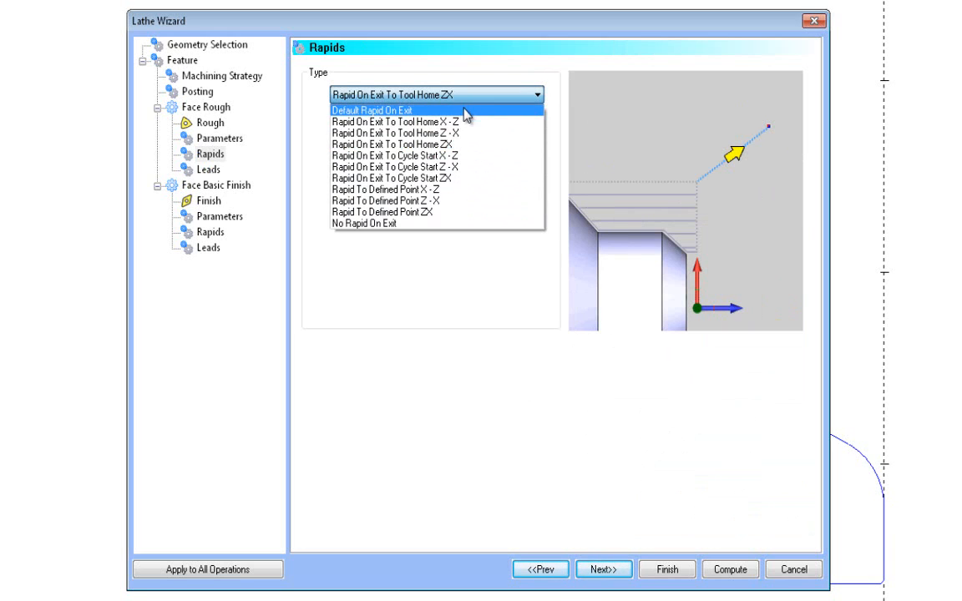
click(463, 109)
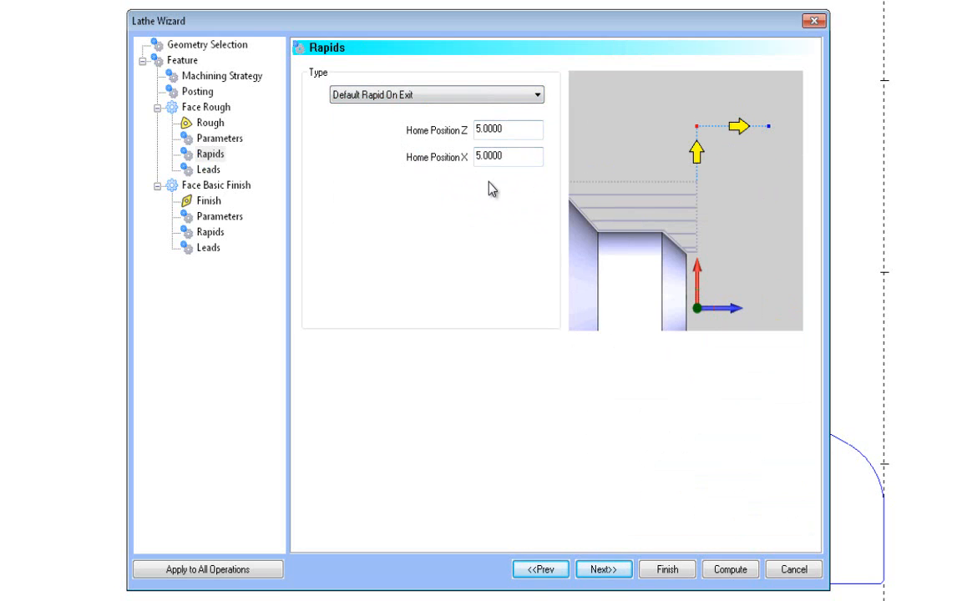
Set the Face Rough lead-in X to 2.5 and lead-out X to -0.4, leaving both Z leads at zero
click(607, 570)
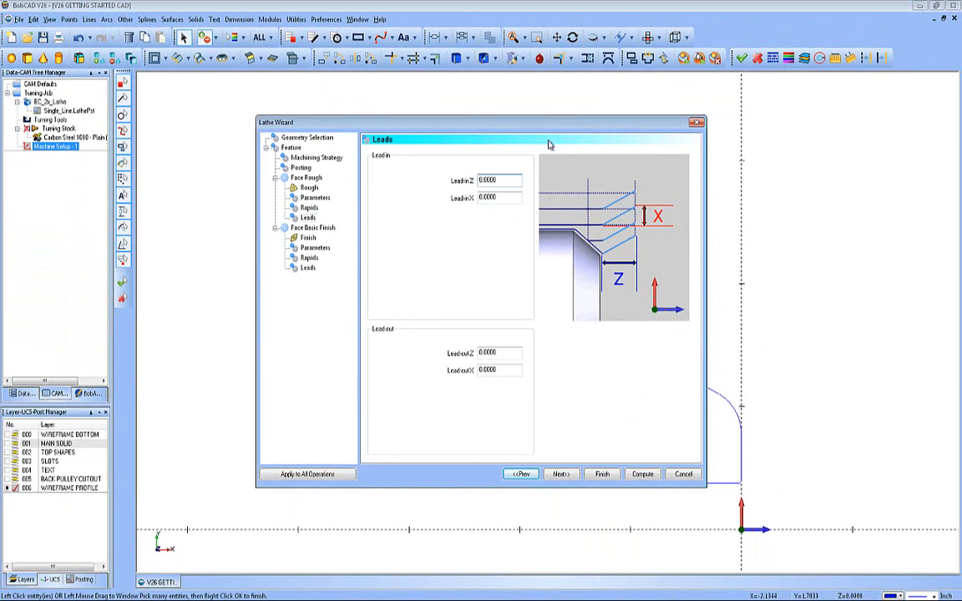
drag(507, 123, 397, 132)
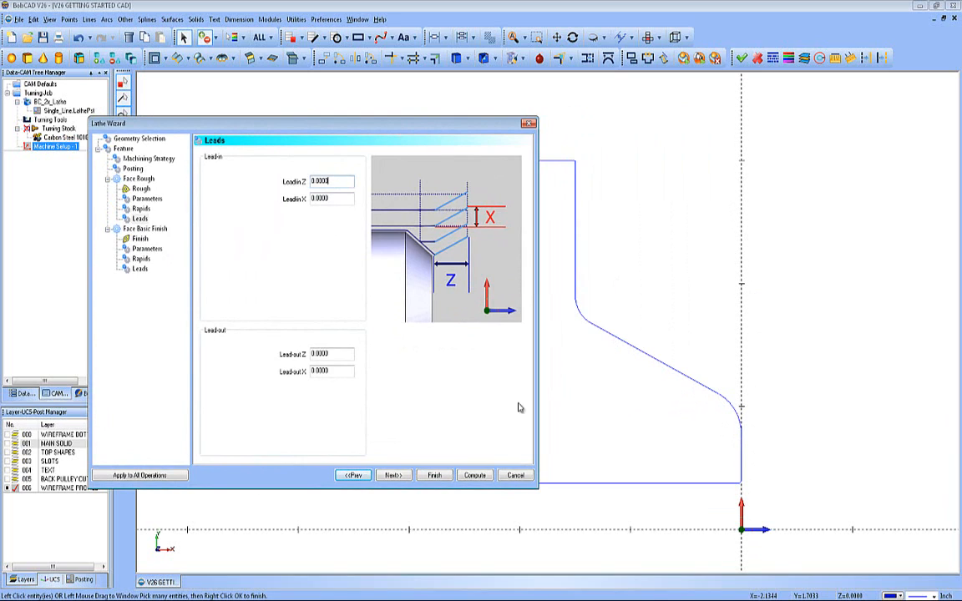
drag(335, 198, 297, 200)
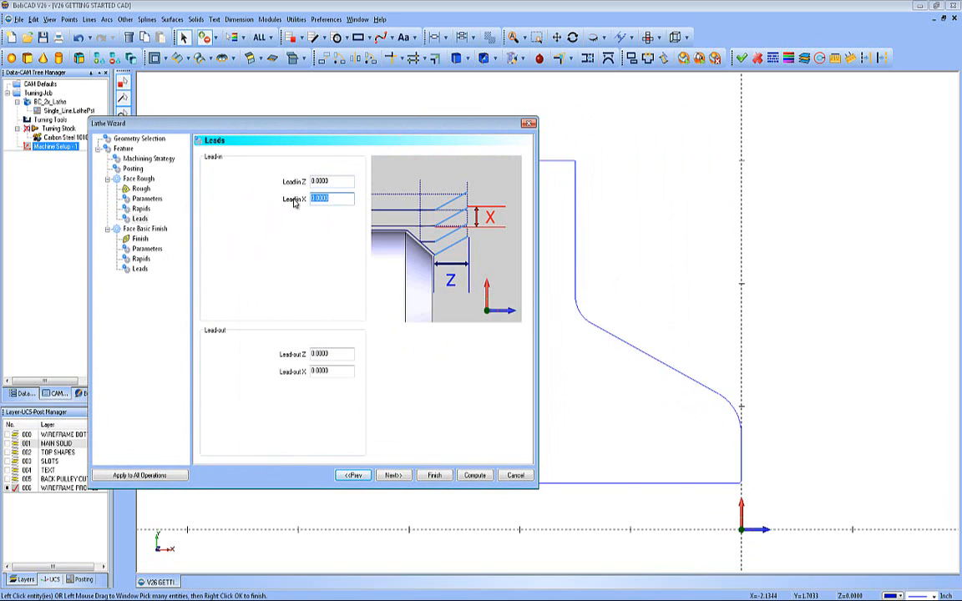
text(2.5)
click(322, 371)
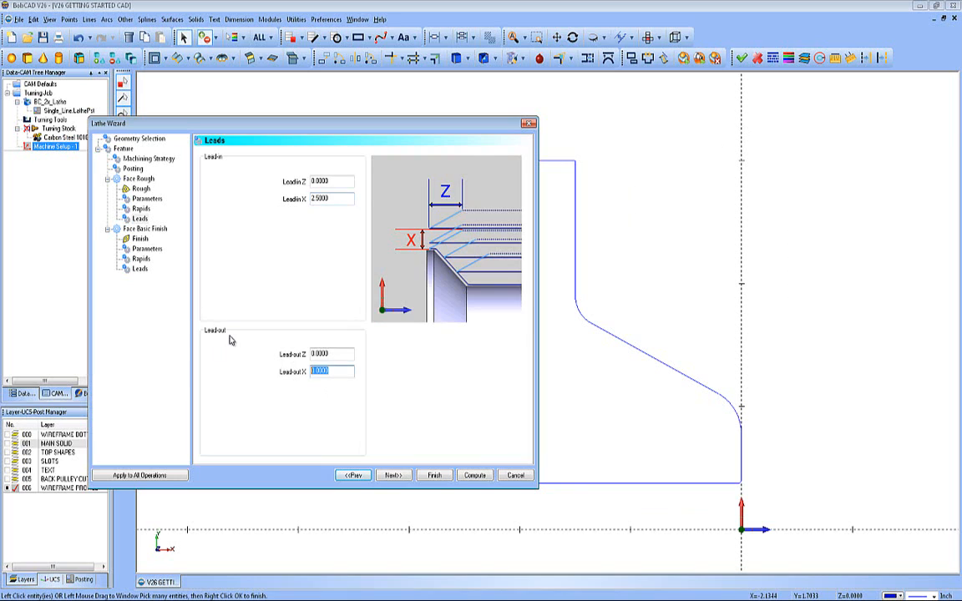
key(BackSpace)
text(-4)
click(392, 476)
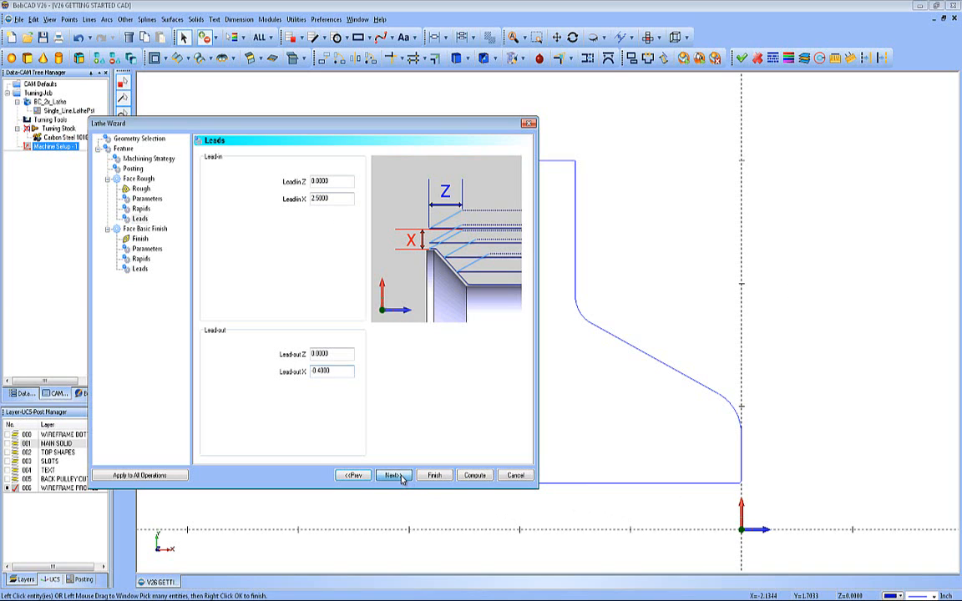
Return to the Face Rough leads, apply them to all operations, and continue to the Face Basic Finish tool settings
click(365, 477)
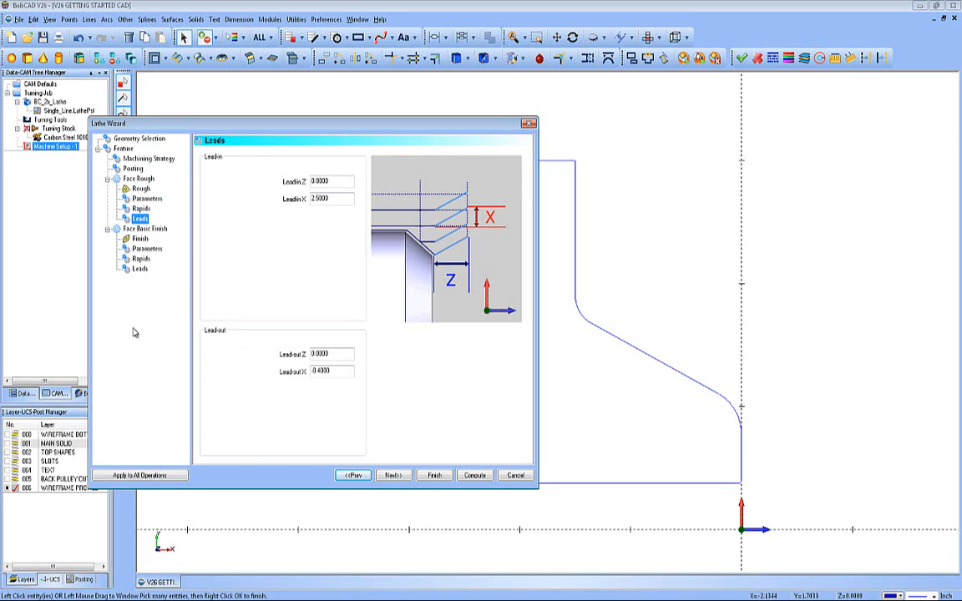
click(141, 476)
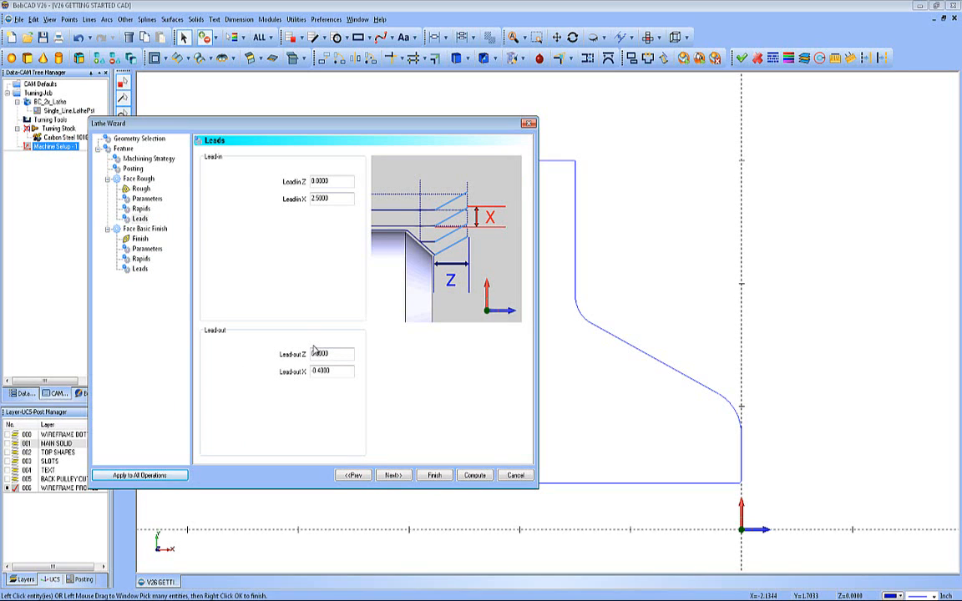
click(392, 476)
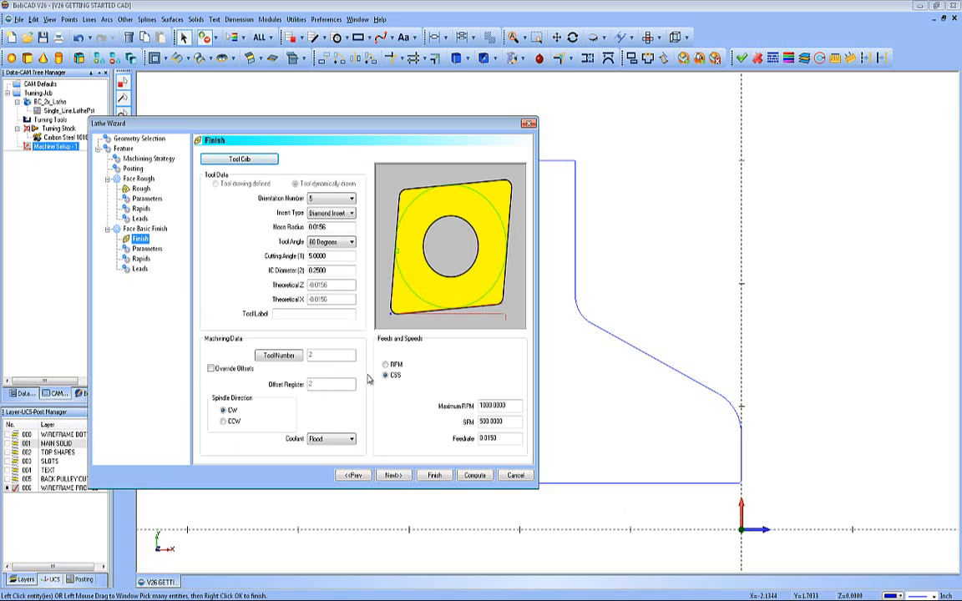
Set the finishing tool's angle to 35 Degrees, label it FINISH DIAMOND, and continue to the Face Basic Finish parameters
drag(329, 228, 284, 233)
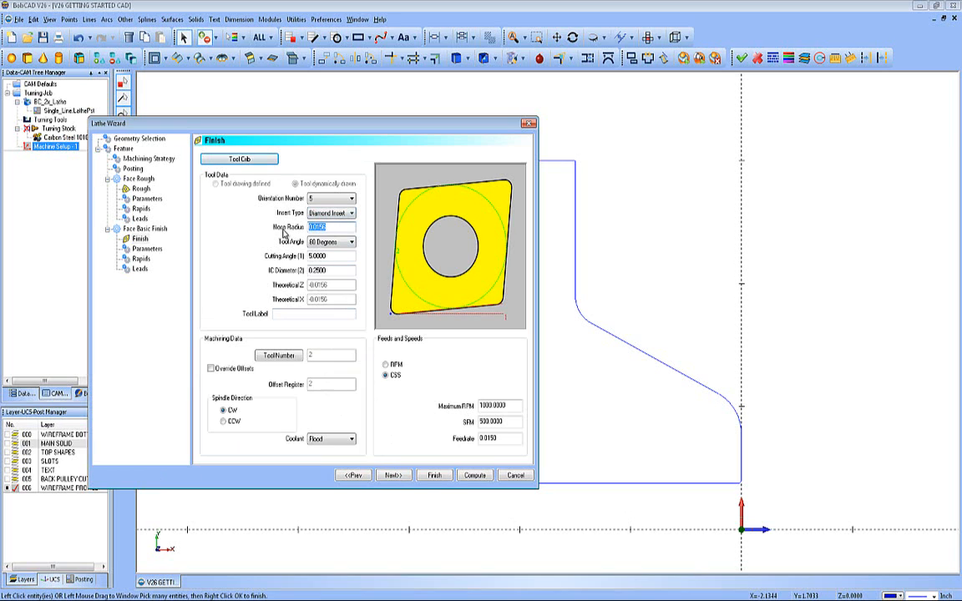
click(351, 242)
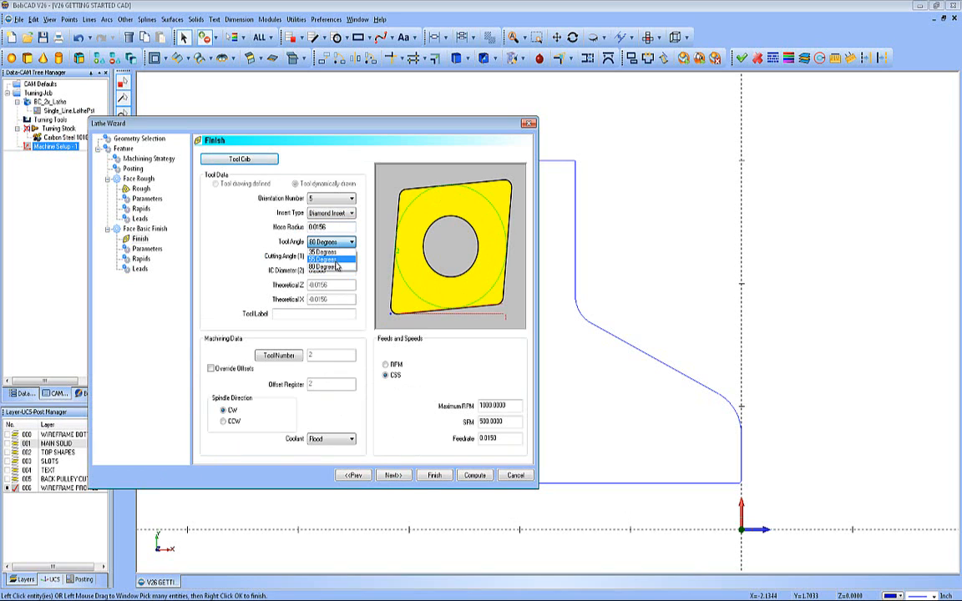
click(325, 251)
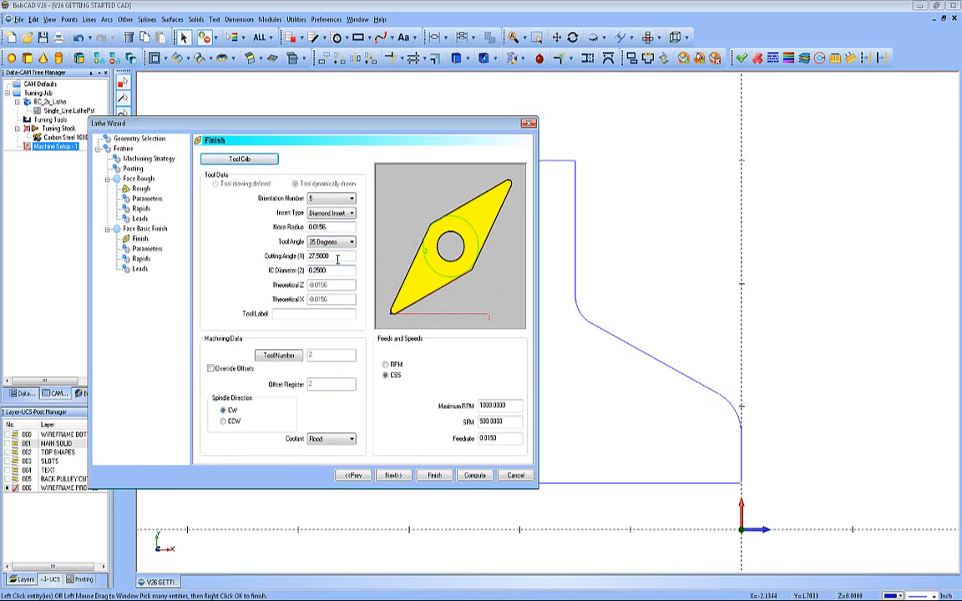
click(332, 313)
text(FiNISH DIAMOND)
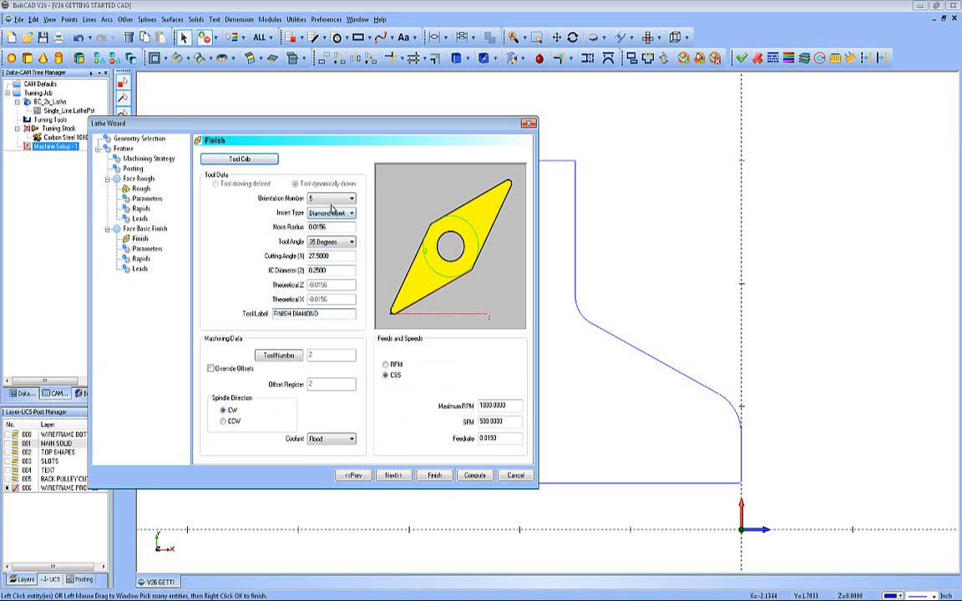
click(392, 476)
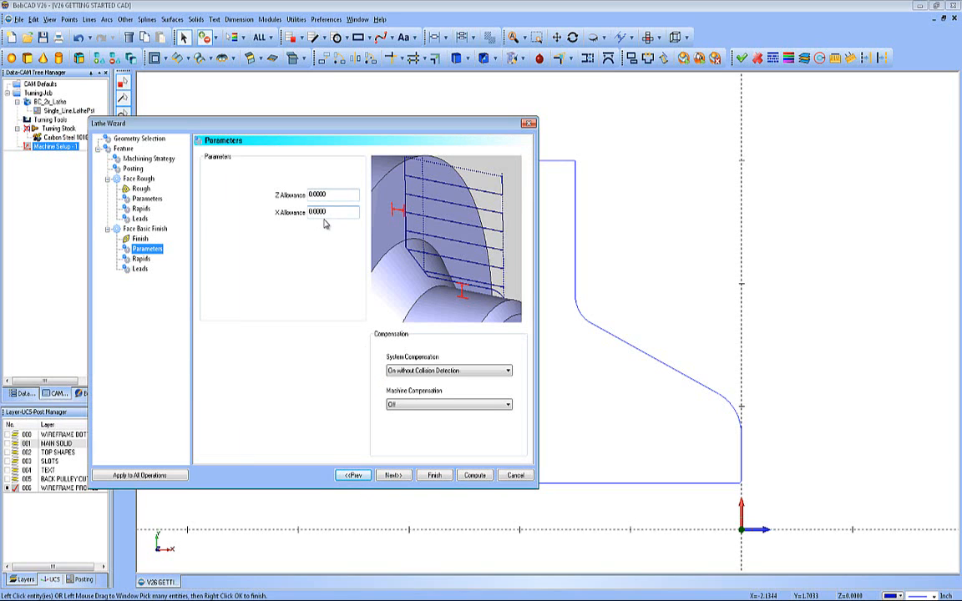
Set the Face Basic Finish machine compensation to Comp Right / G42 and compute the face roughing and finishing toolpaths
click(402, 406)
click(408, 427)
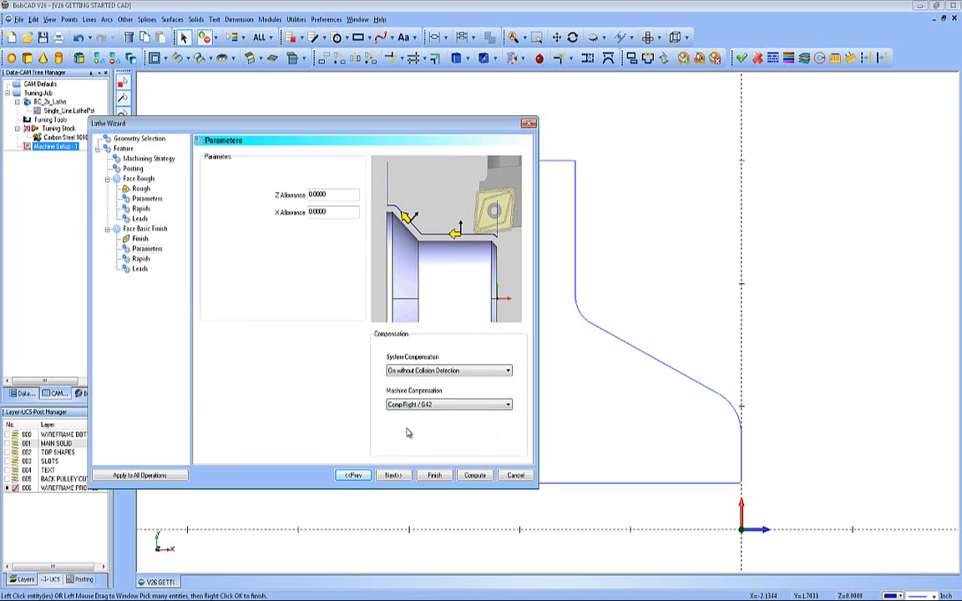
click(393, 475)
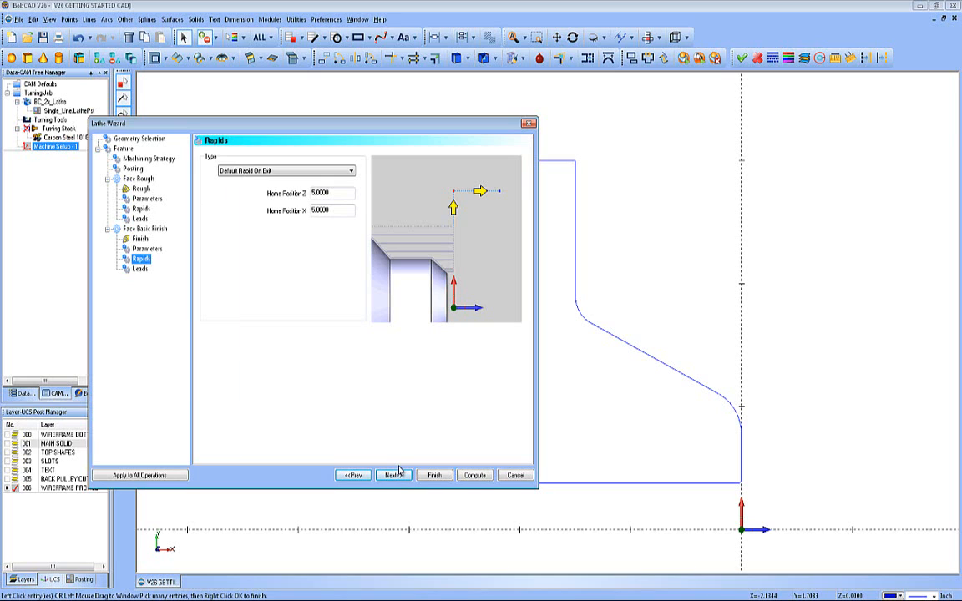
click(393, 475)
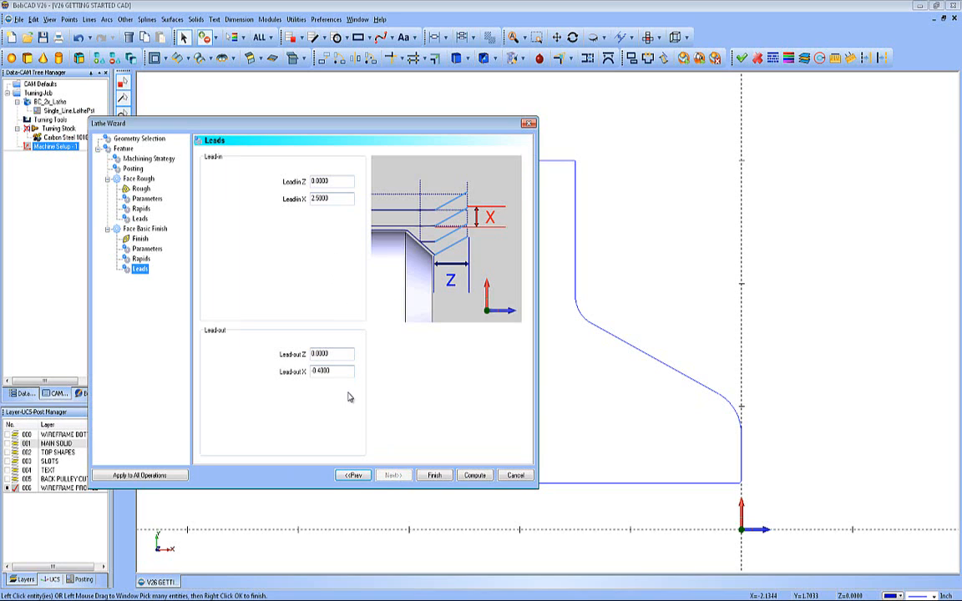
click(475, 476)
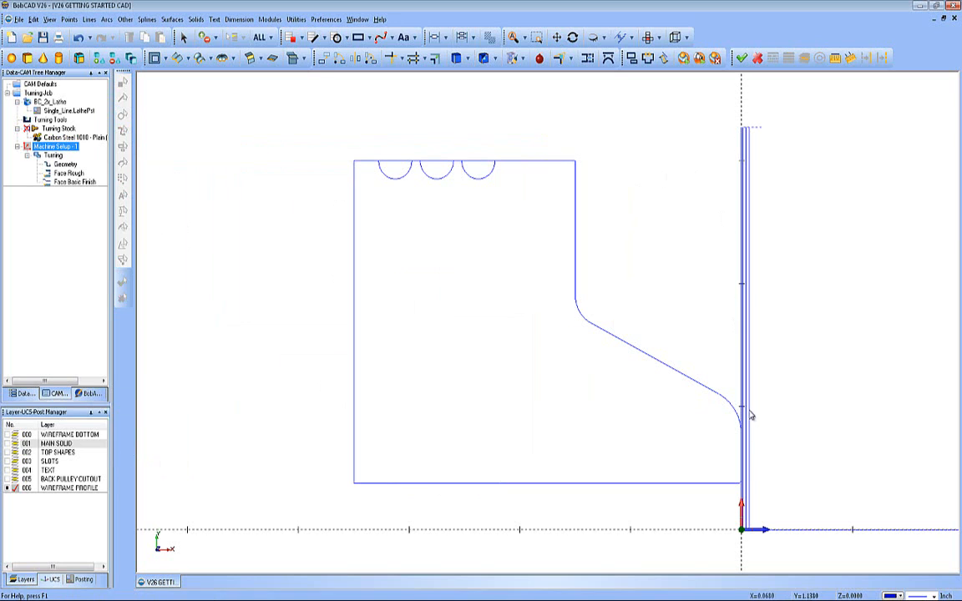
Change the Face Rough toolpath's color to orange
click(70, 173)
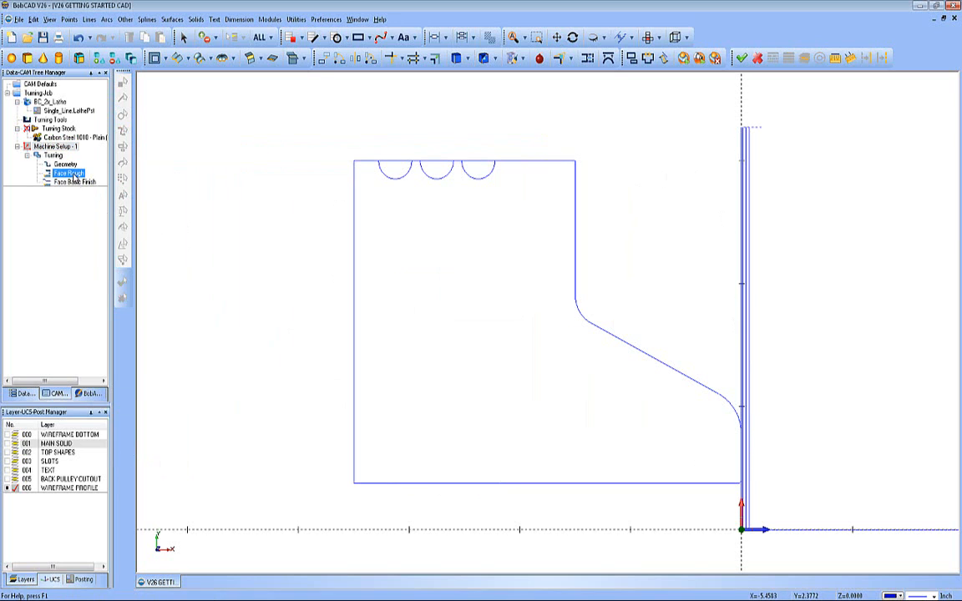
right_click(74, 174)
click(98, 226)
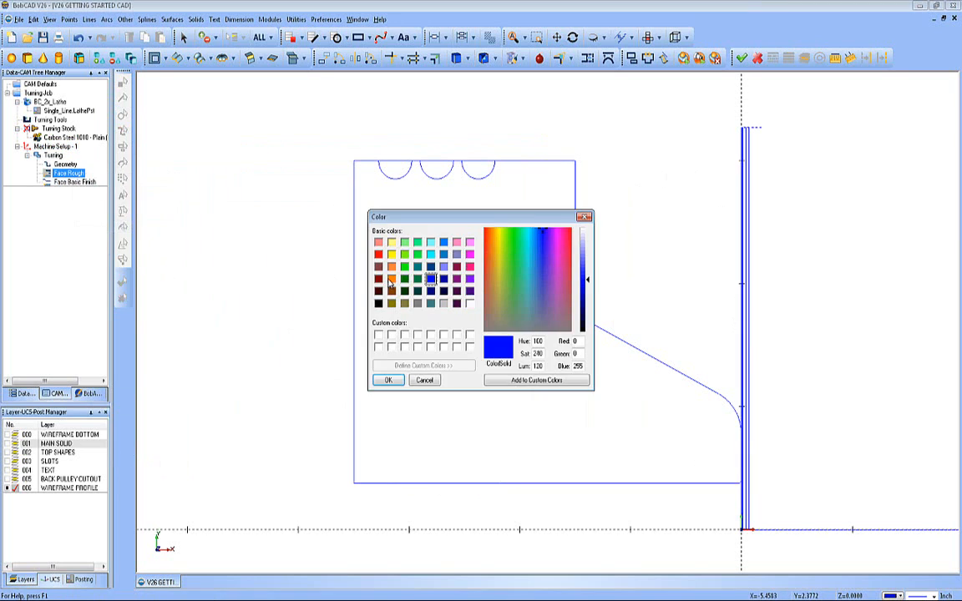
click(391, 266)
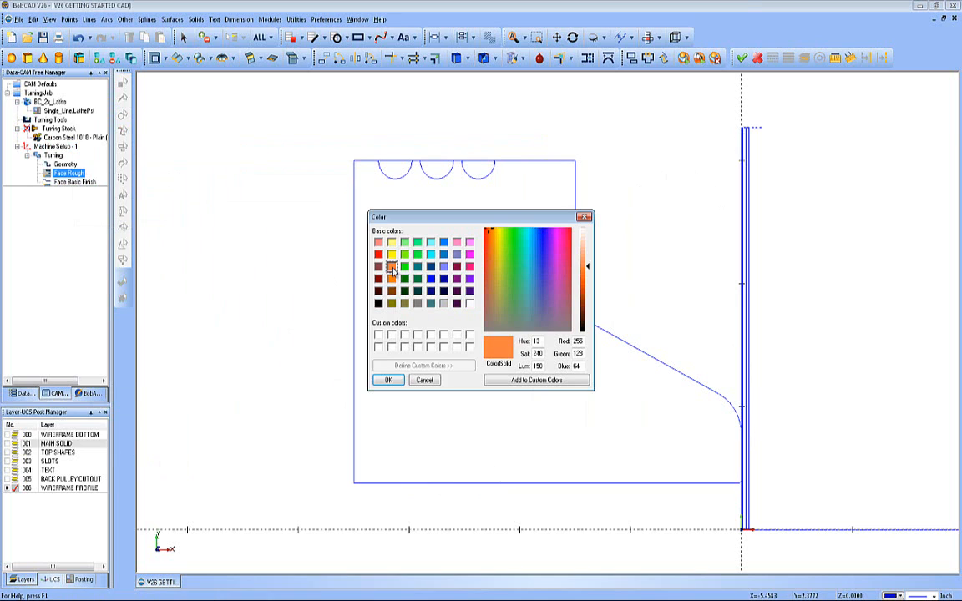
click(388, 380)
Change the Face Basic Finish toolpath's color to green
right_click(70, 183)
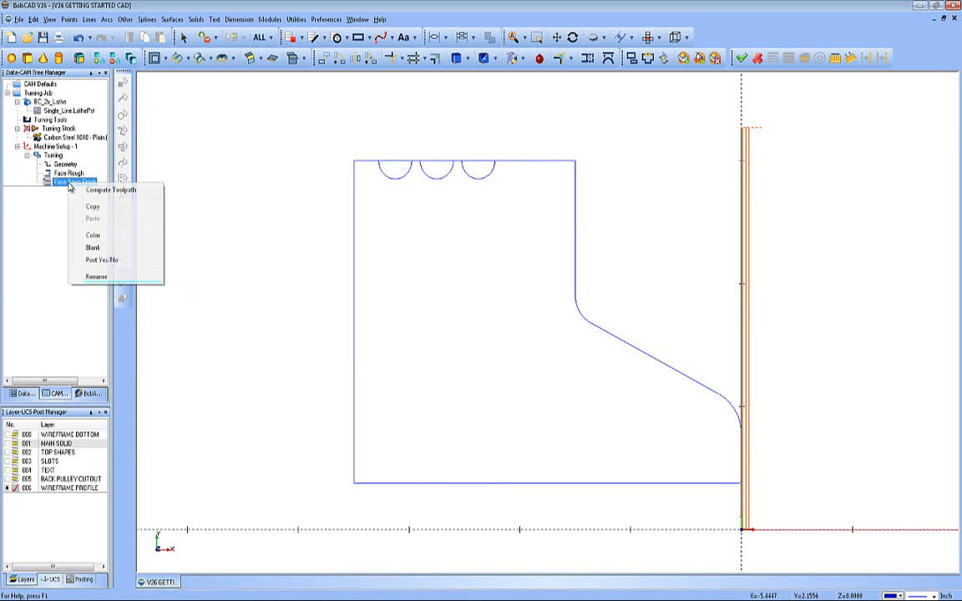
click(93, 235)
click(405, 267)
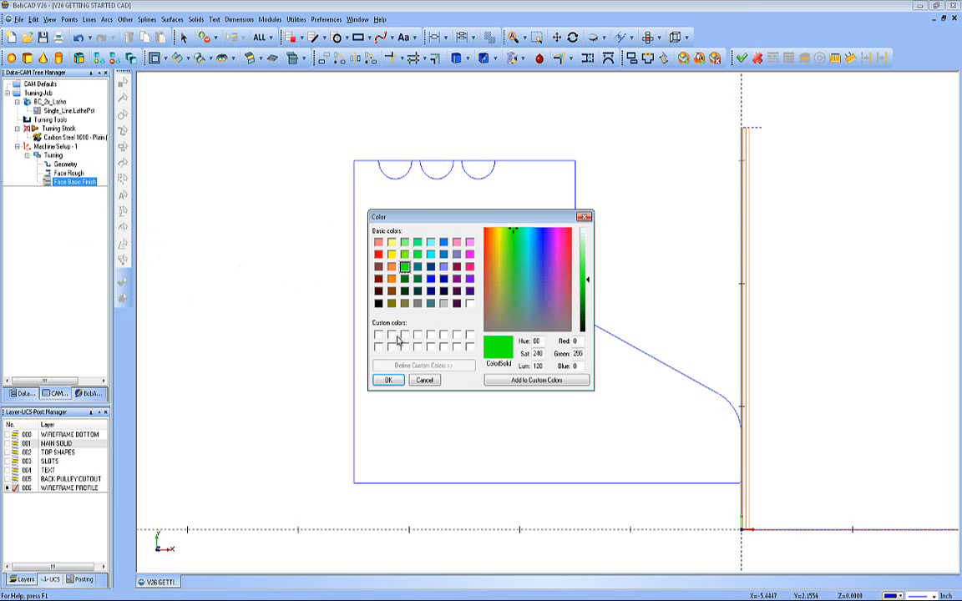
click(388, 381)
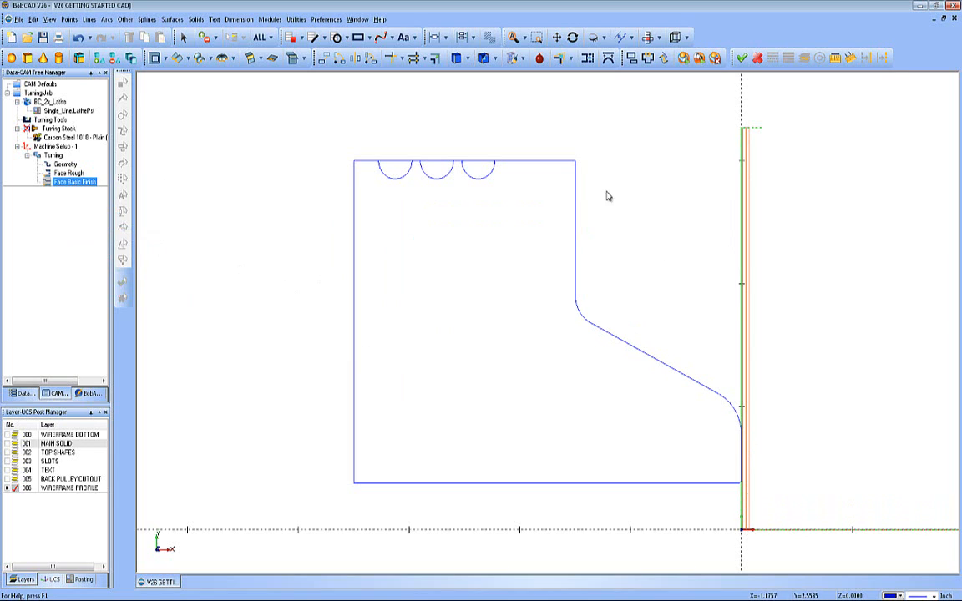
Add a turning feature to Machine Setup - 1, using the profile from the front corner arc through the slope, fillet and vertical line to the top line
click(55, 146)
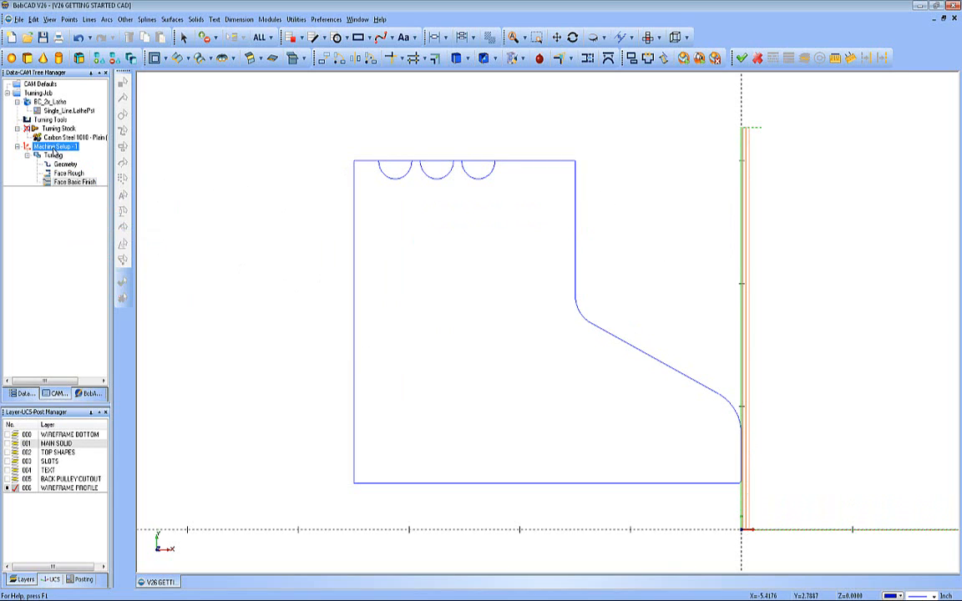
right_click(55, 146)
click(91, 172)
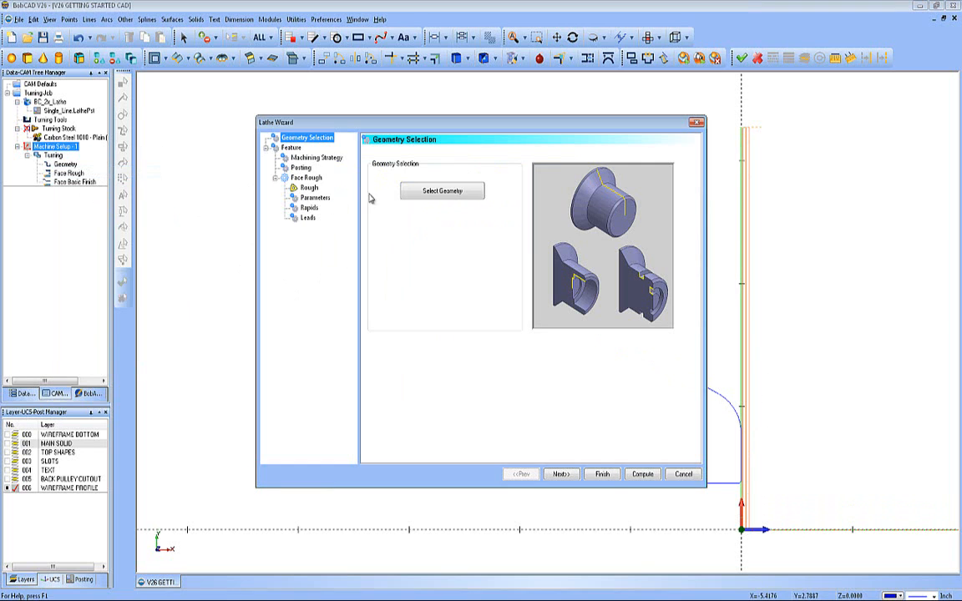
click(422, 192)
click(733, 410)
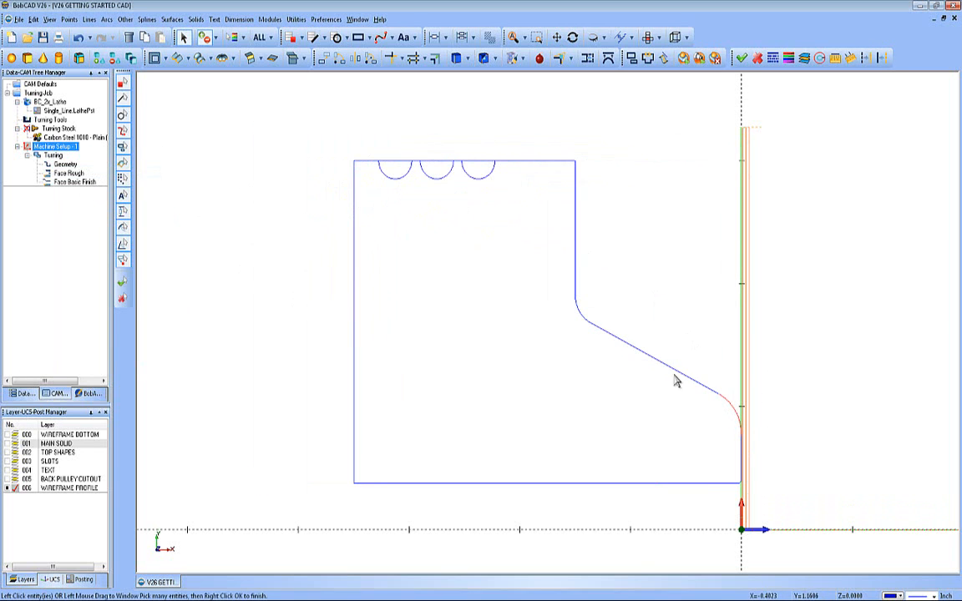
click(636, 349)
click(586, 319)
click(575, 279)
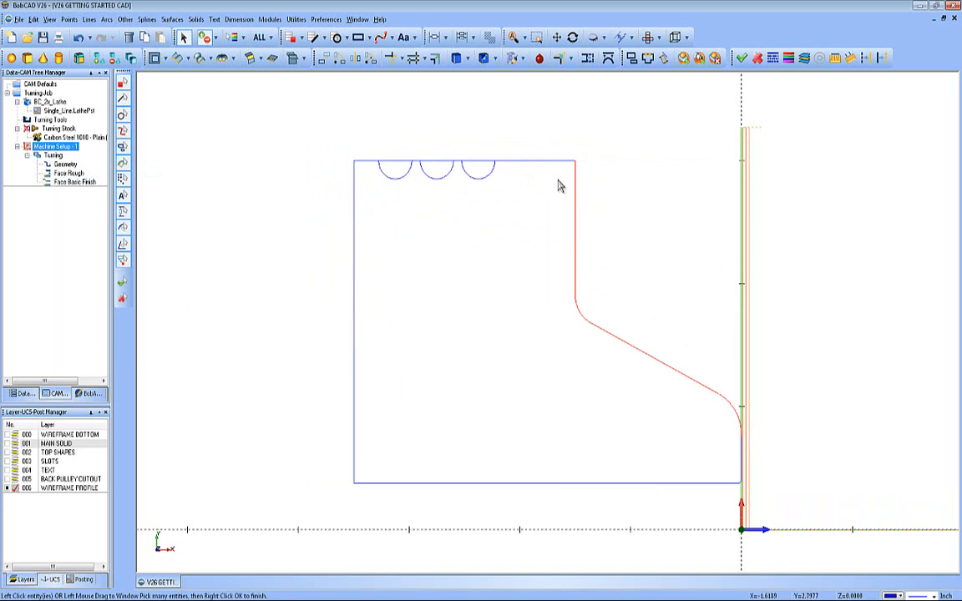
click(505, 161)
right_click(313, 288)
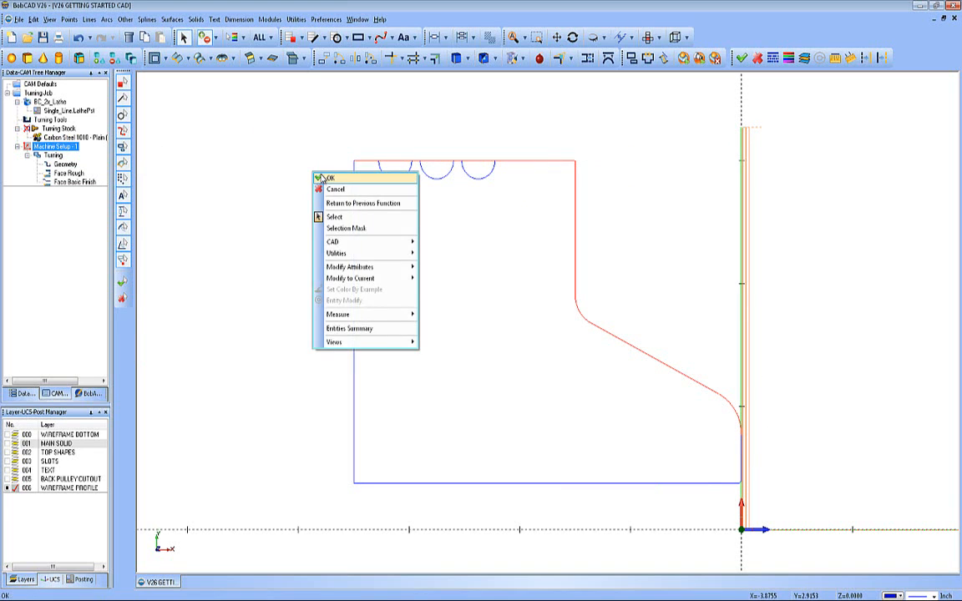
click(330, 296)
Use the Turn Rough template, add a Turn Basic Finish operation, and continue to the Turn Rough tool settings
click(560, 473)
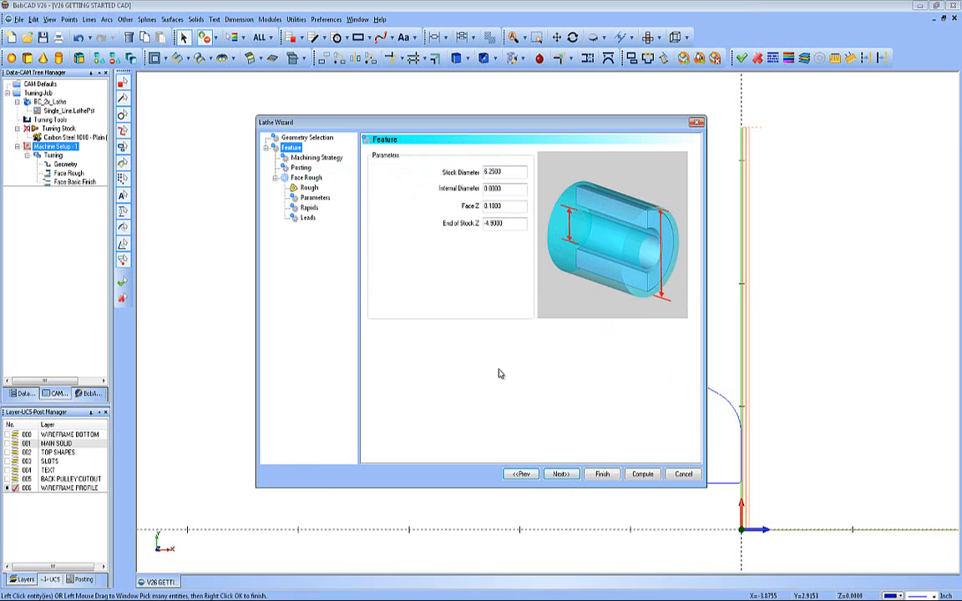
click(560, 474)
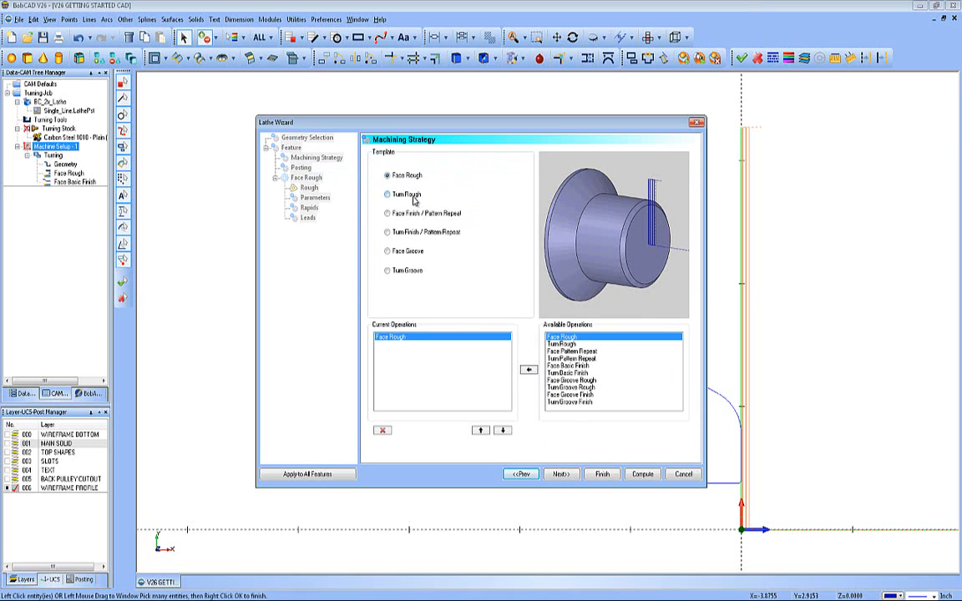
click(564, 373)
click(528, 370)
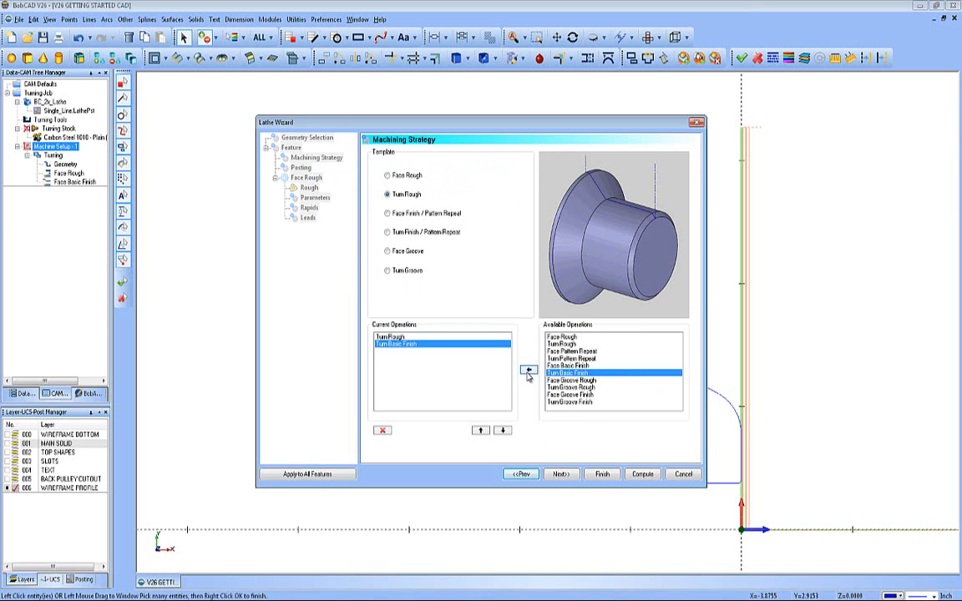
click(559, 475)
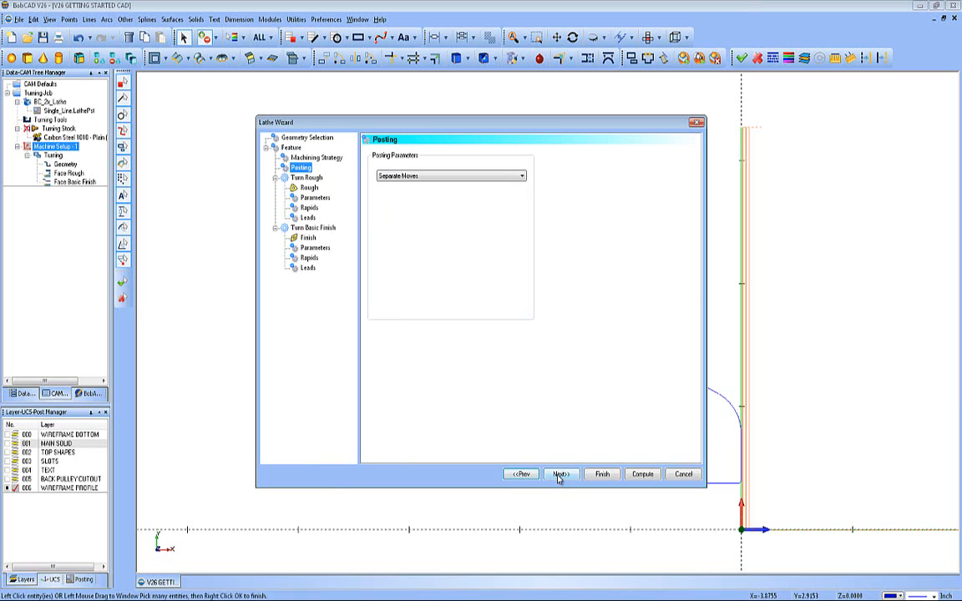
click(560, 474)
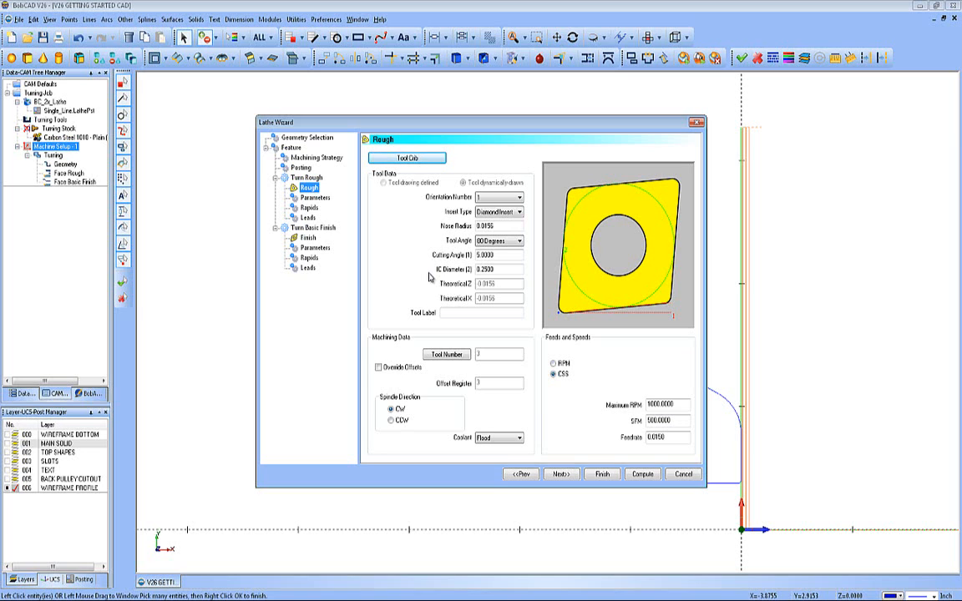
Assign roughing tool 1 from the tool crib to Turn Rough and label it ROUGH TURN DIAMOND
click(393, 158)
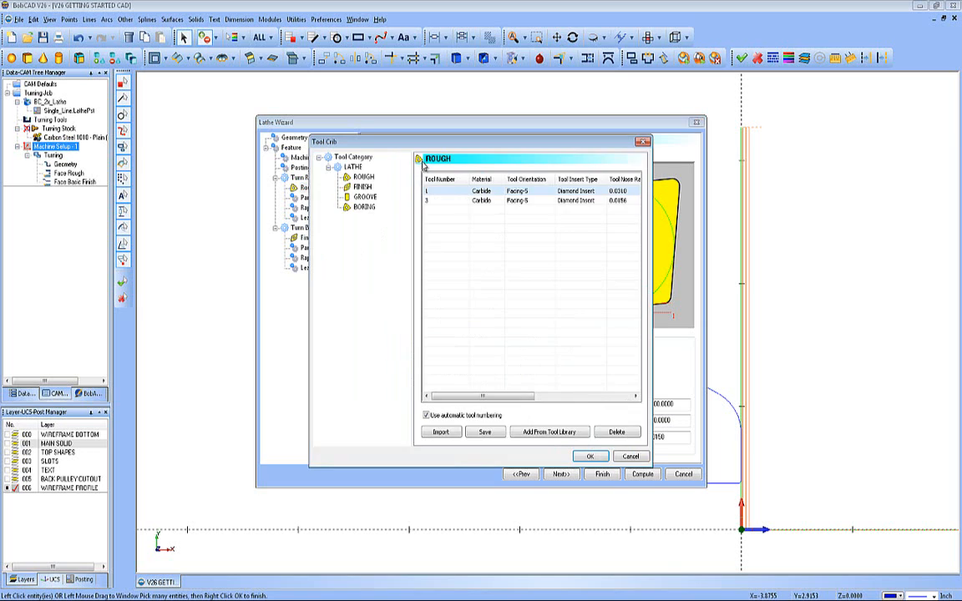
click(510, 192)
click(589, 456)
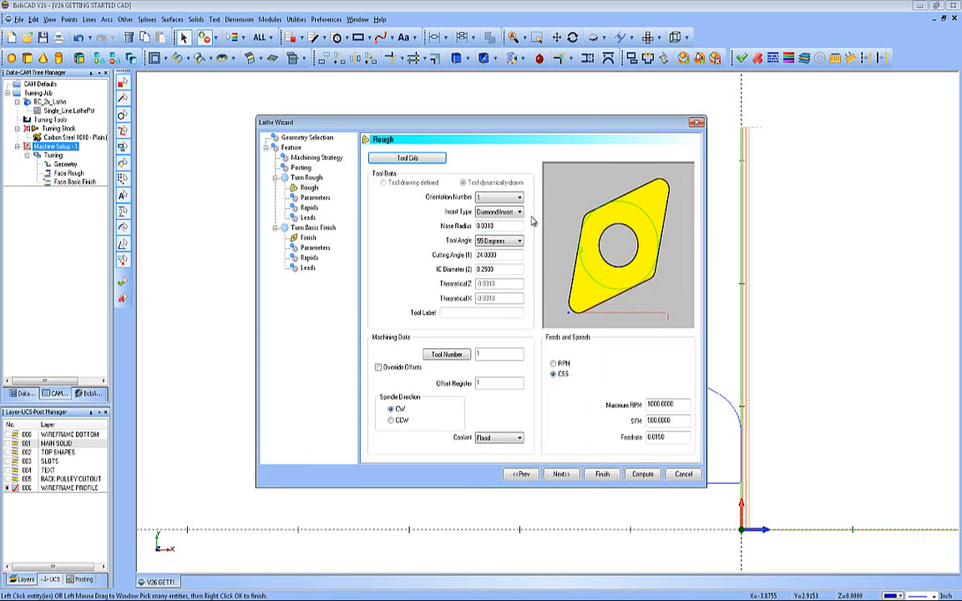
click(484, 314)
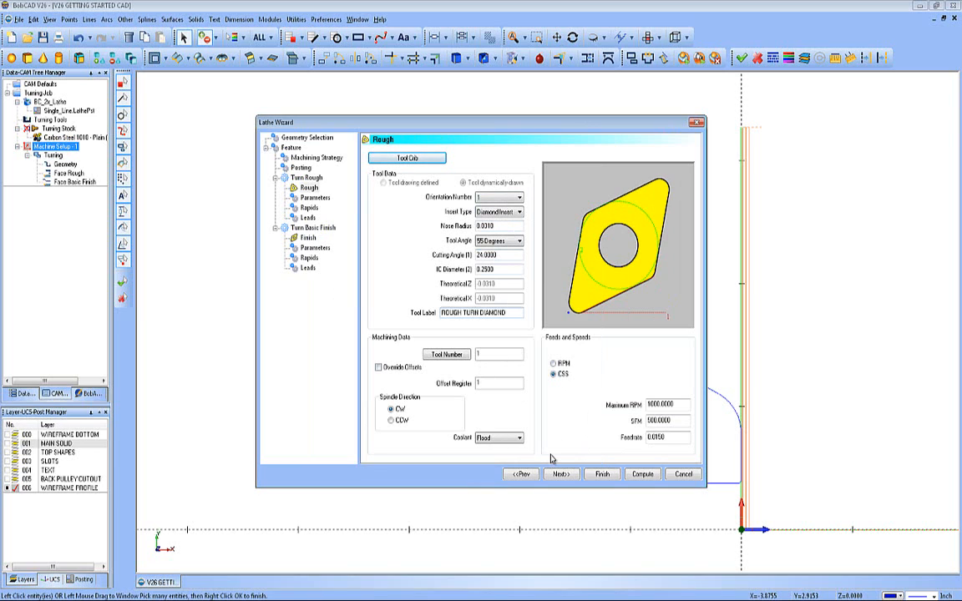
Try orientation numbers 1, 2 and 4 for the Turn Rough tool, and set the orientation number to 3
click(519, 197)
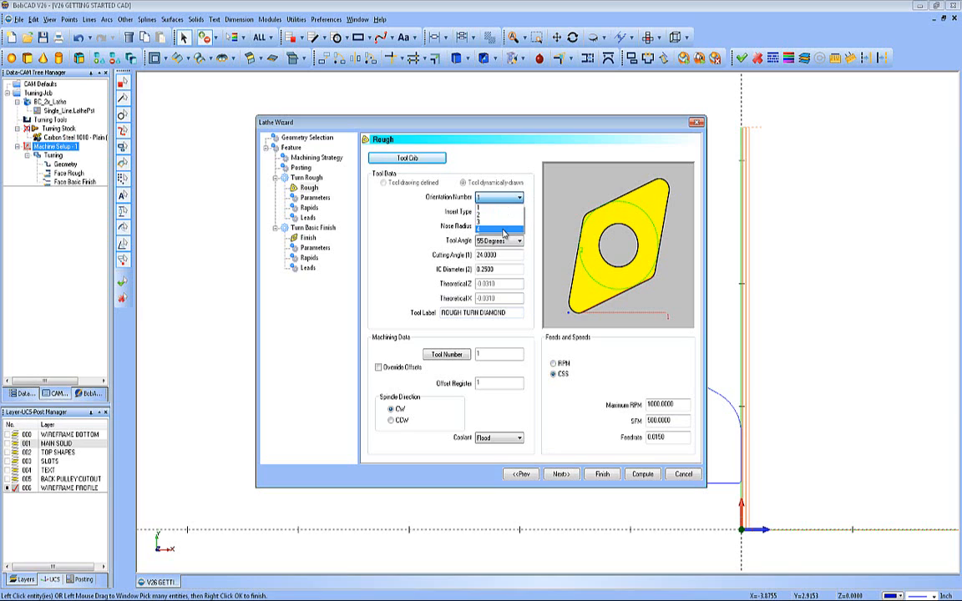
click(502, 208)
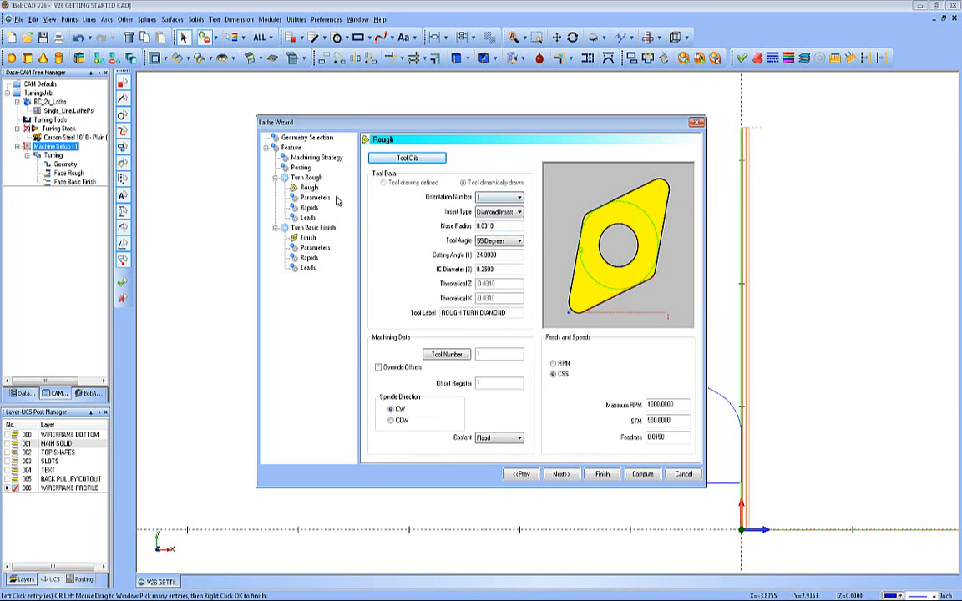
click(497, 197)
click(487, 216)
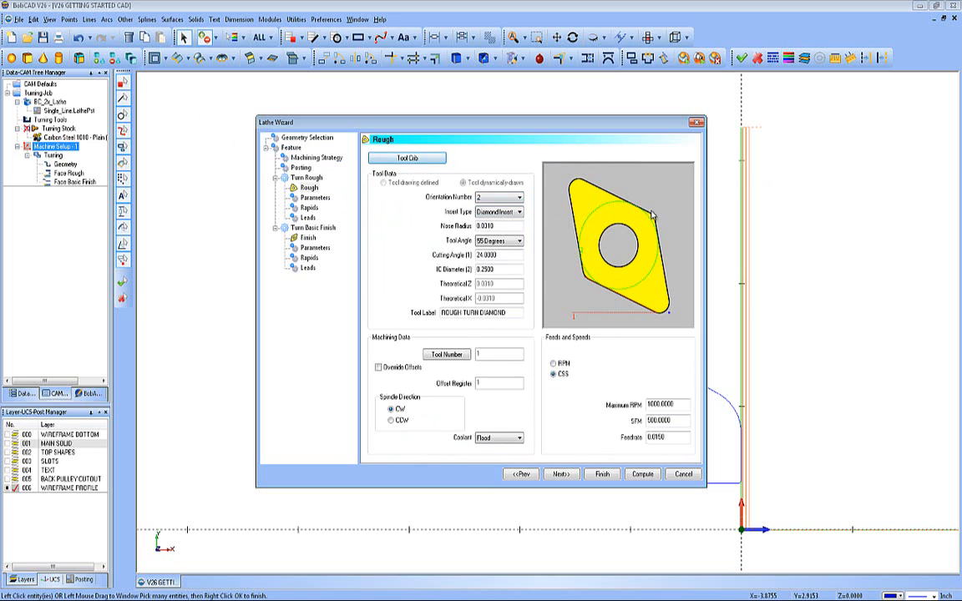
click(499, 197)
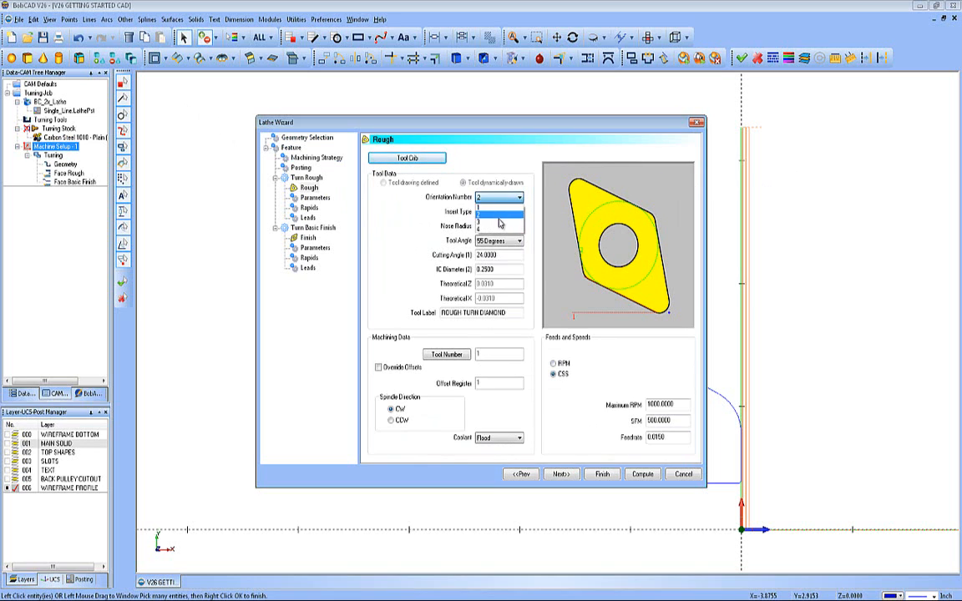
click(500, 230)
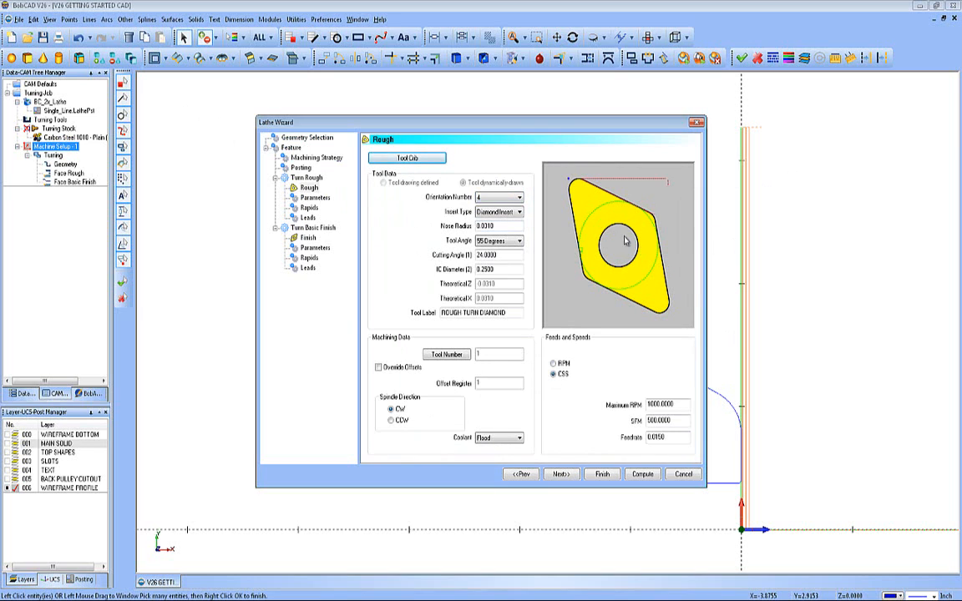
click(499, 197)
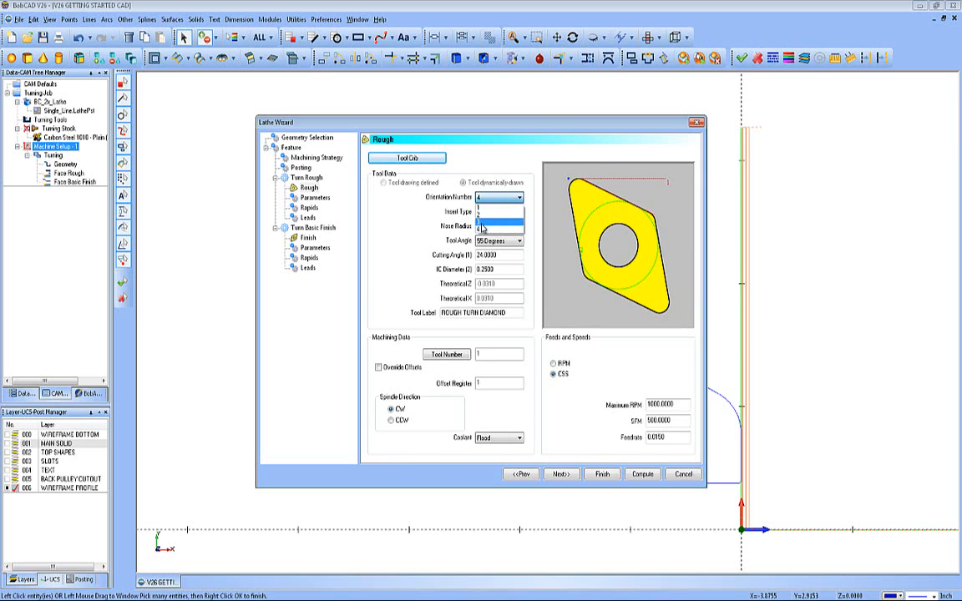
click(500, 223)
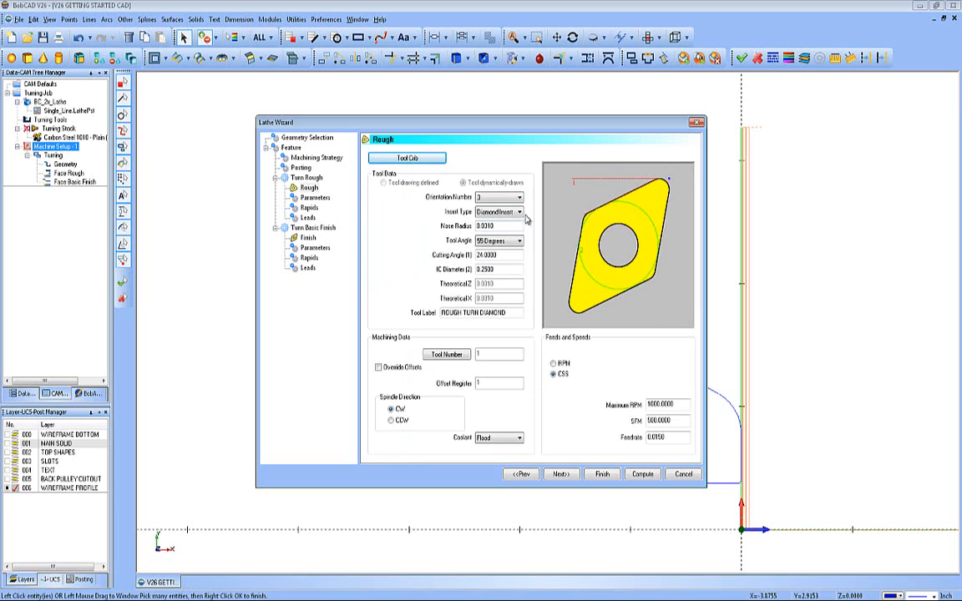
Set the Turn Rough tool's orientation number to 1 and the operation's depth of cut to 0.06
scroll(489, 215, up, 2)
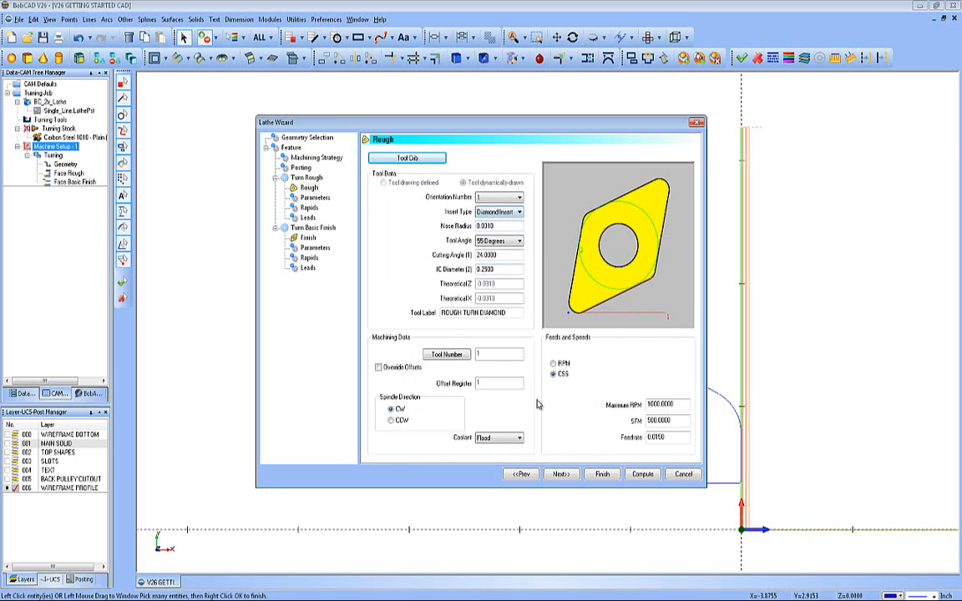
click(559, 474)
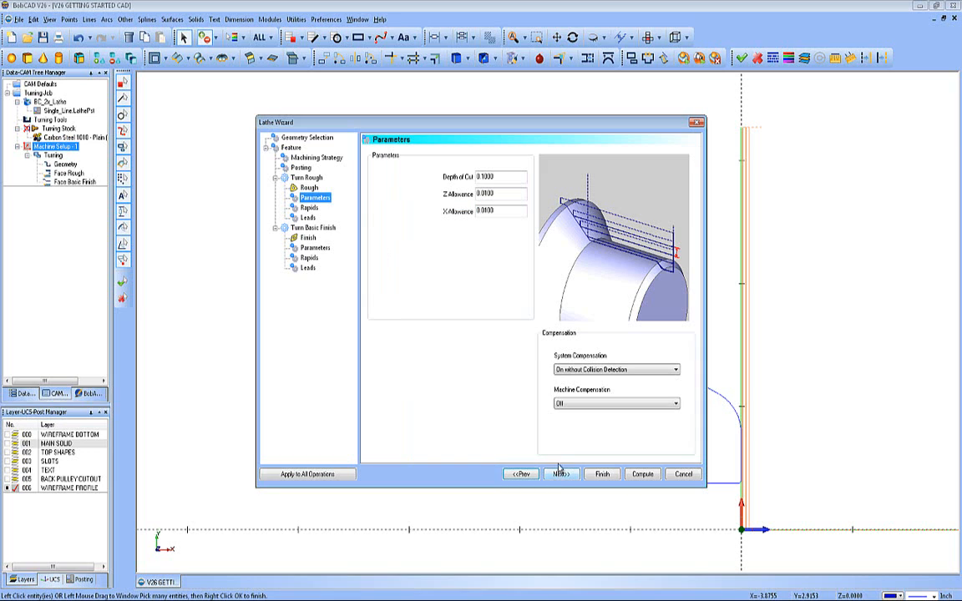
text(0)
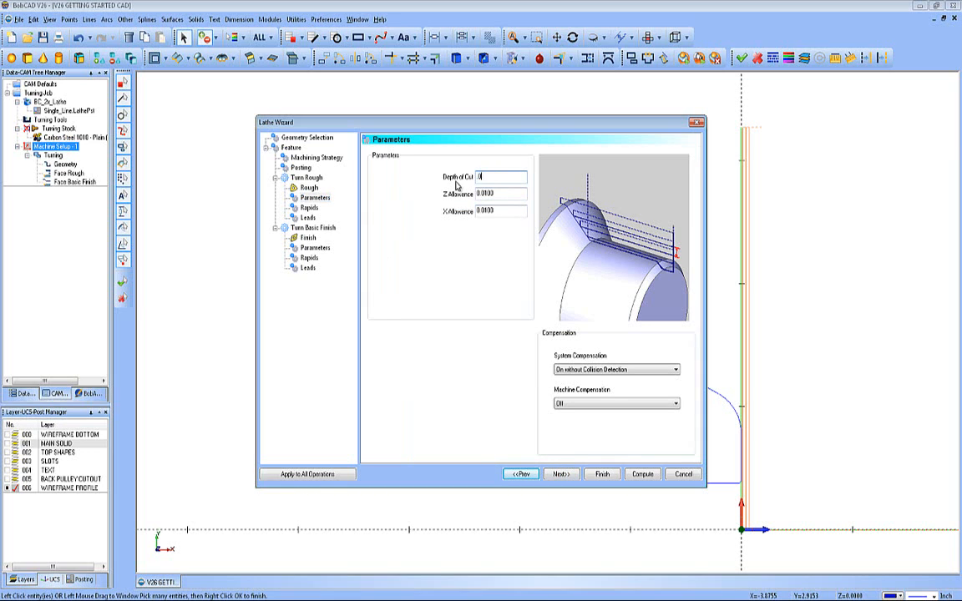
text(6)
key(Tab)
key(Tab)
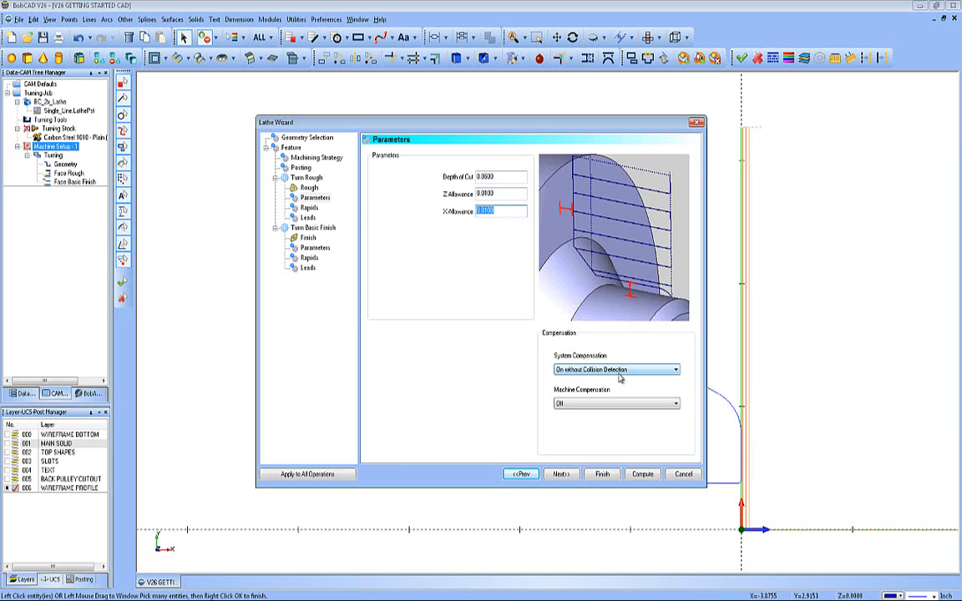
Set Turn Rough's machine compensation to Comp Right / G42 and continue to the Turn Basic Finish tool settings, keeping the default rapids and leads
click(568, 404)
click(576, 424)
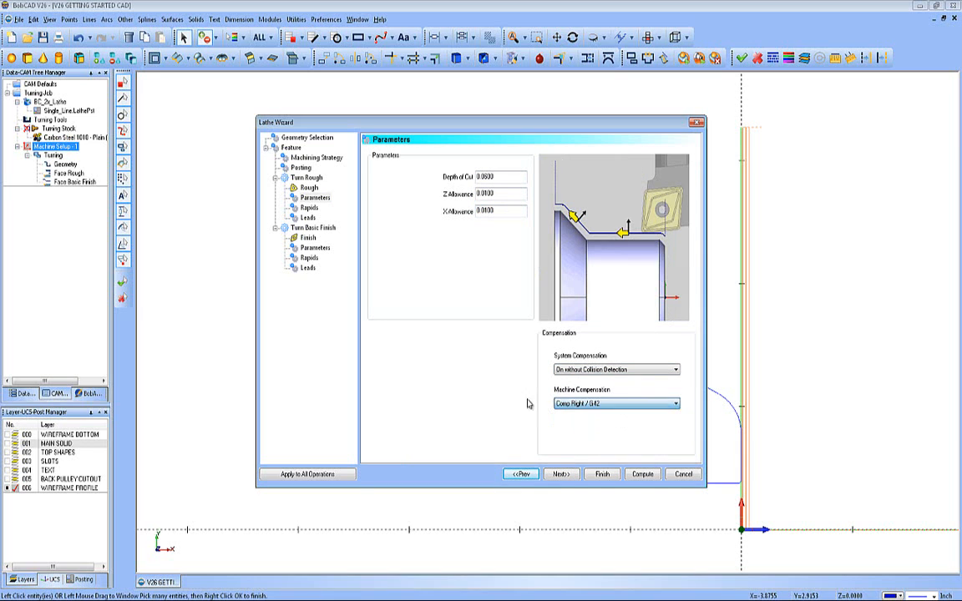
click(561, 474)
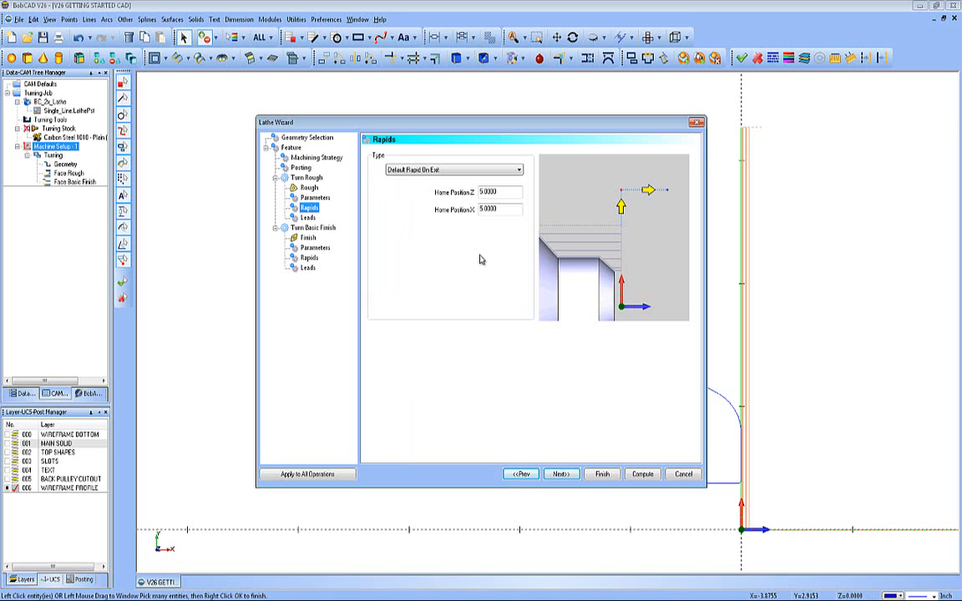
click(558, 473)
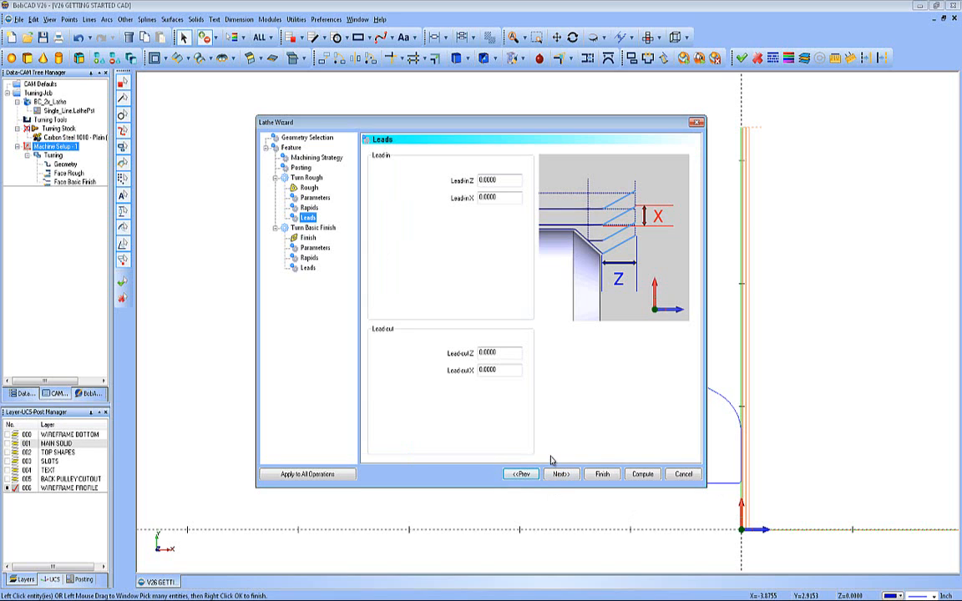
click(559, 474)
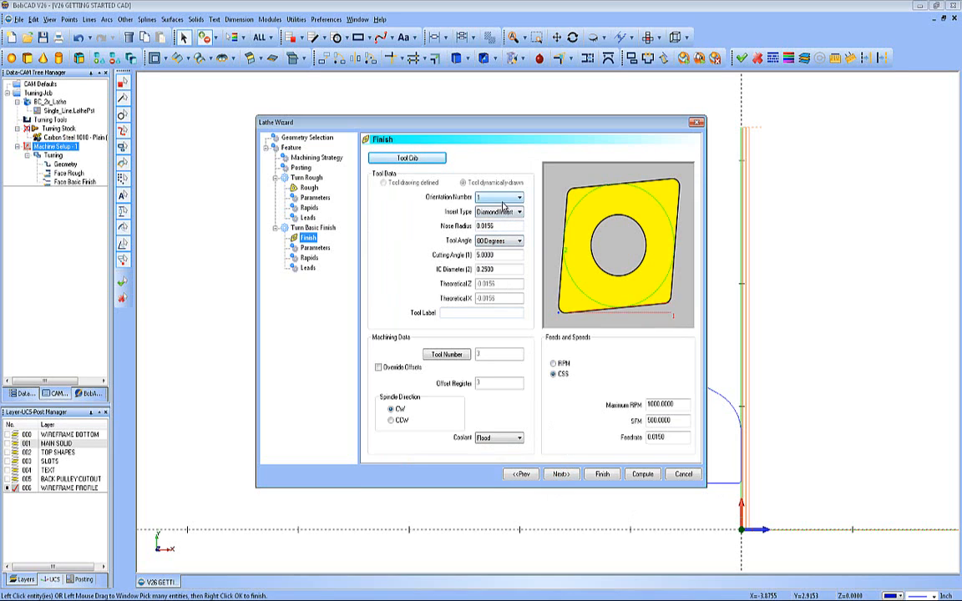
Give the Turn Basic Finish tool a 55-degree tool angle, a cutting angle of 24 and the label FINISH DIAMOND TURN
click(503, 241)
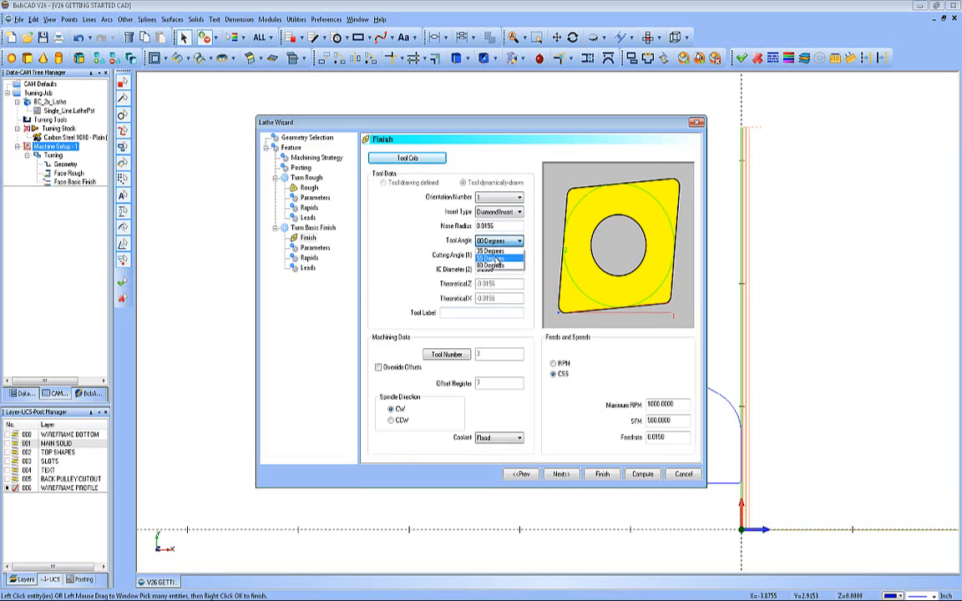
click(495, 251)
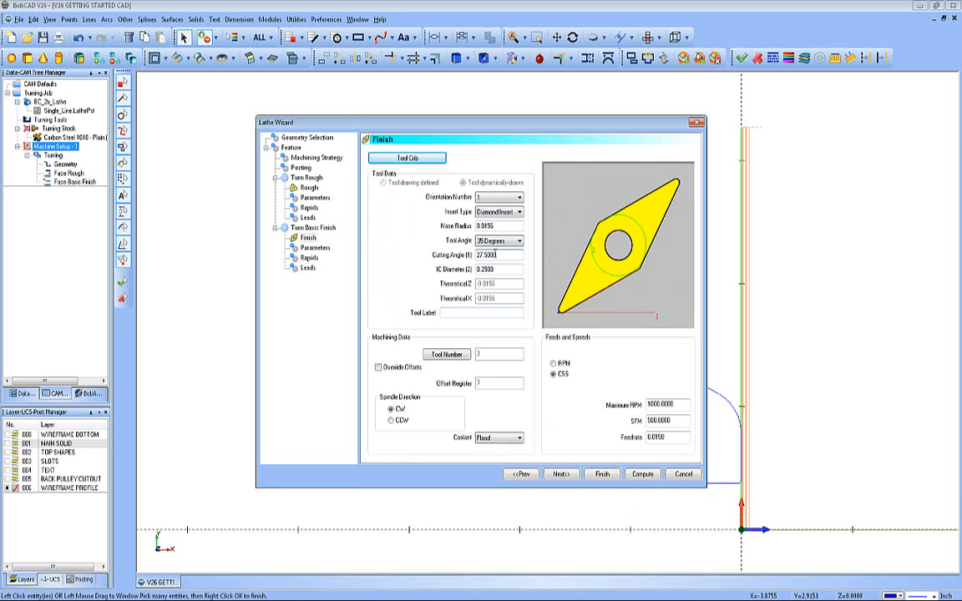
click(499, 242)
click(495, 258)
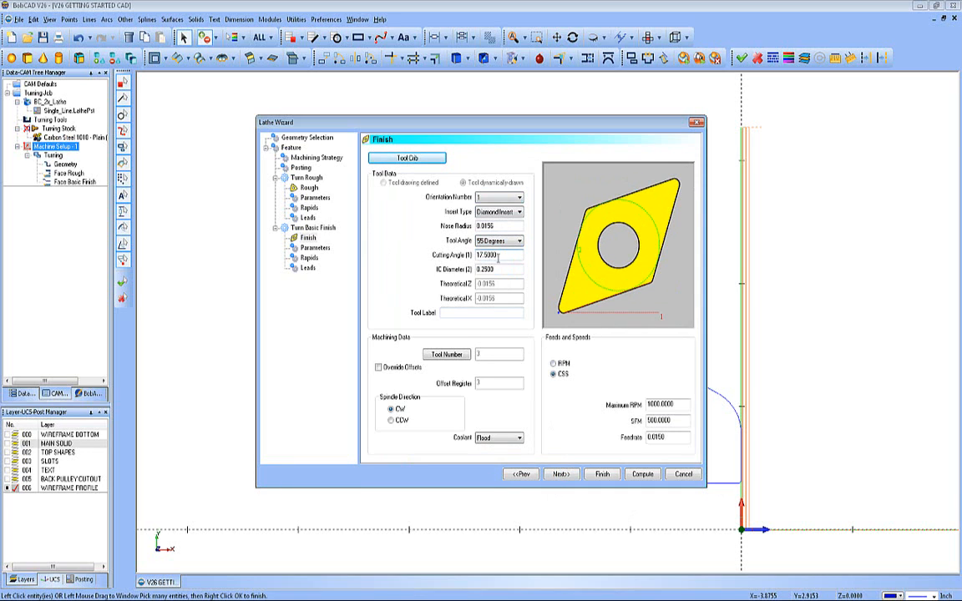
double_click(499, 255)
text(24)
key(Tab)
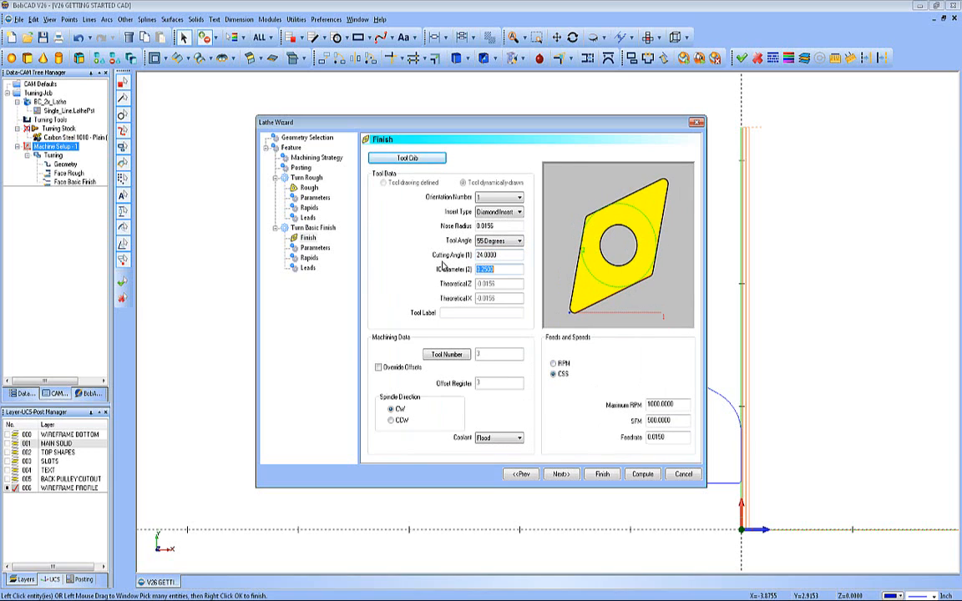
click(454, 314)
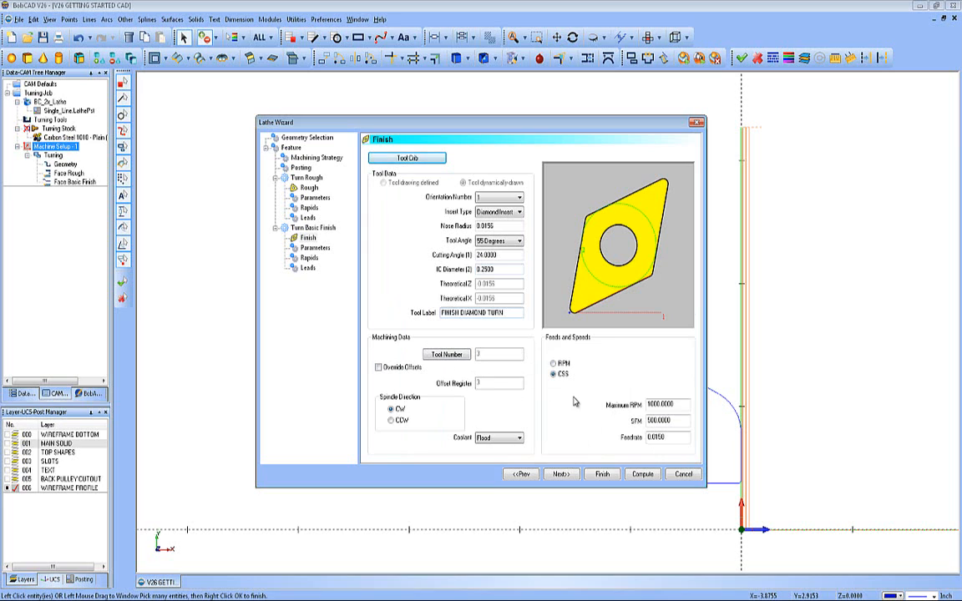
Set Turn Basic Finish's machine compensation to Comp Right / G42 and compute the turning feature's toolpaths
click(559, 474)
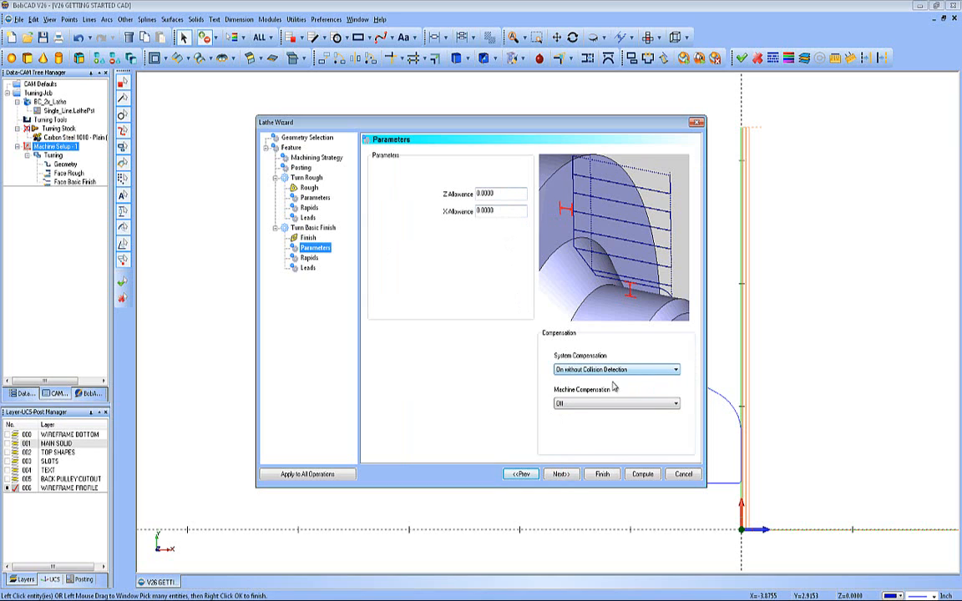
click(571, 404)
click(574, 429)
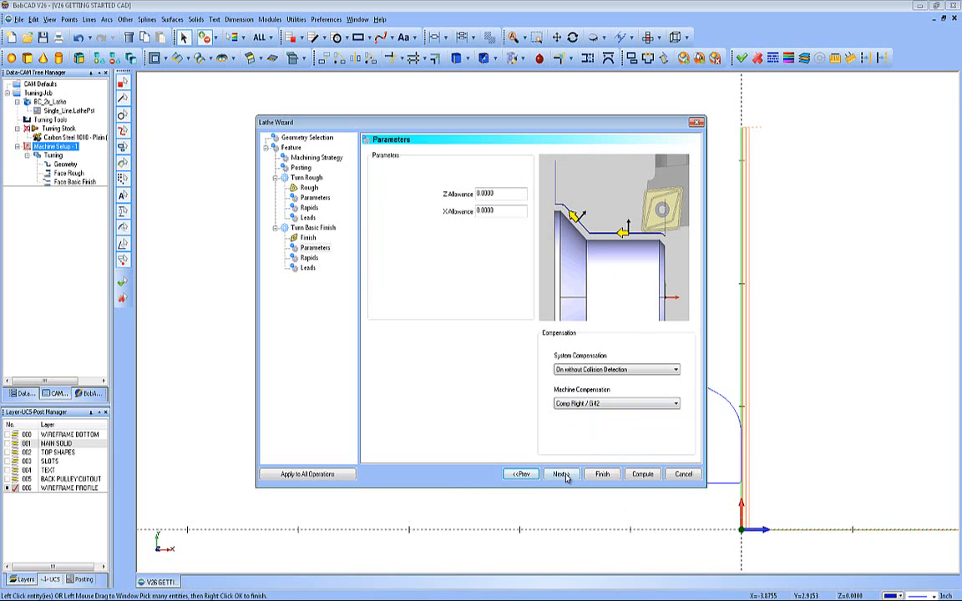
click(561, 475)
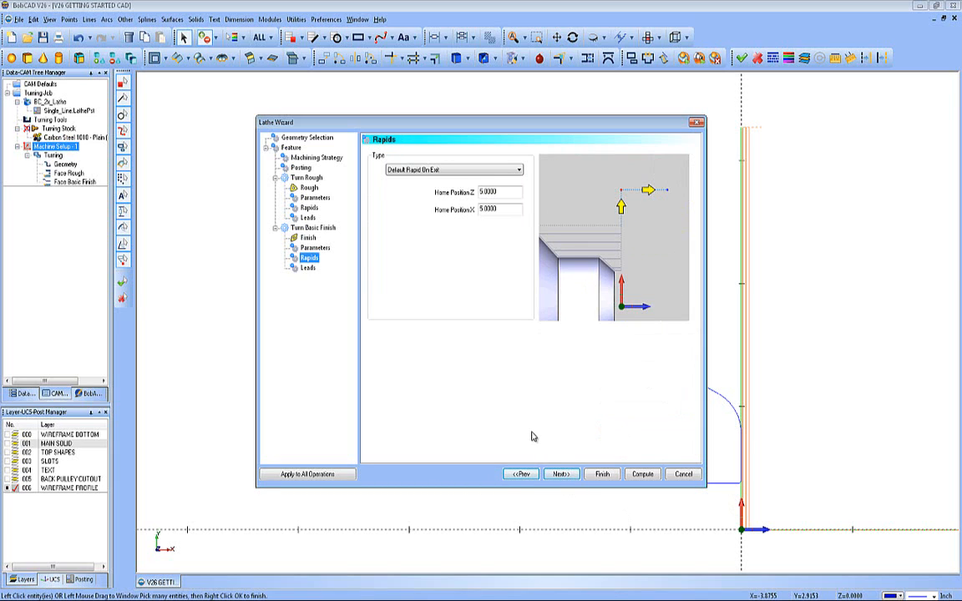
click(561, 474)
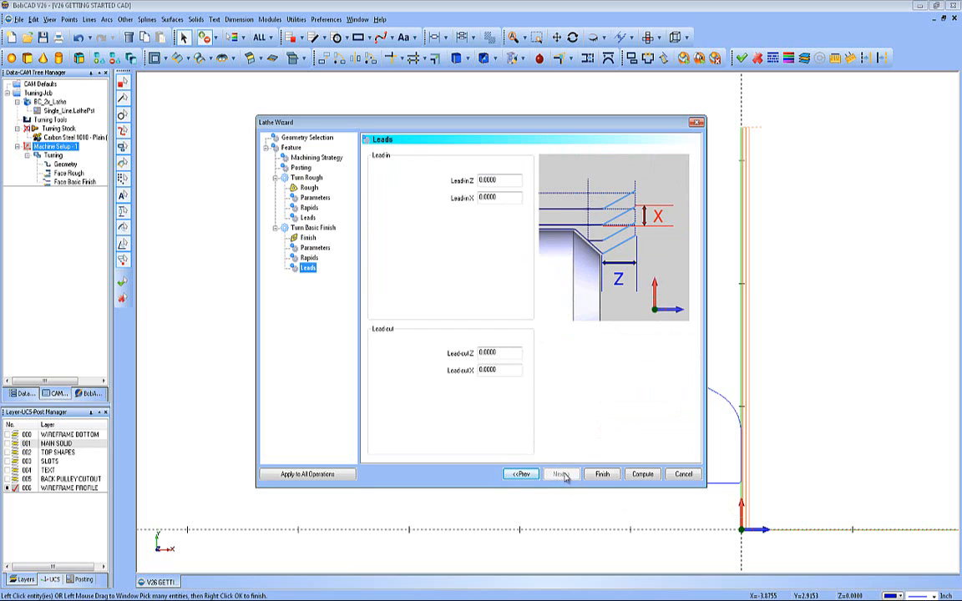
click(642, 475)
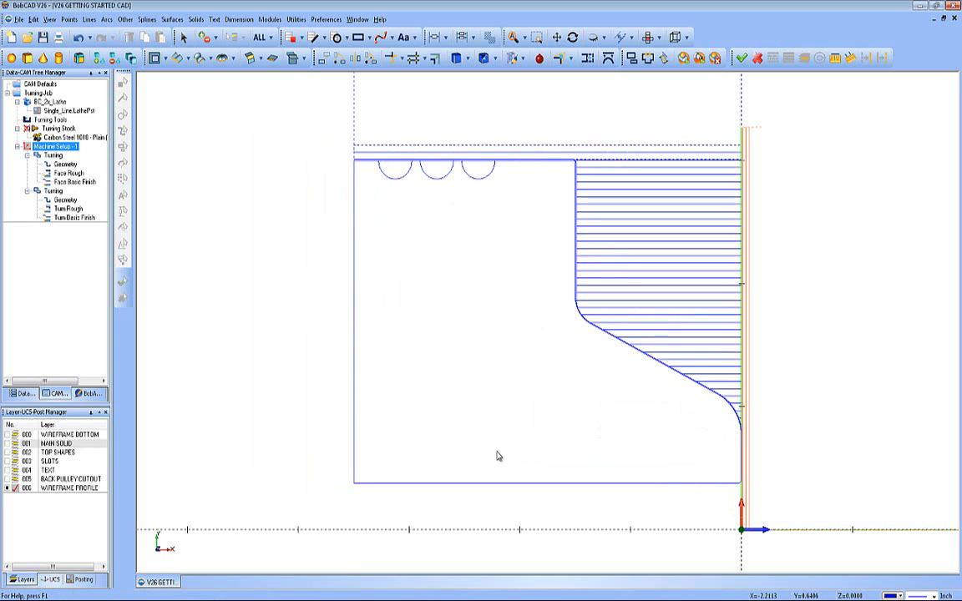
Change the Turn Rough toolpath color to orange
right_click(69, 208)
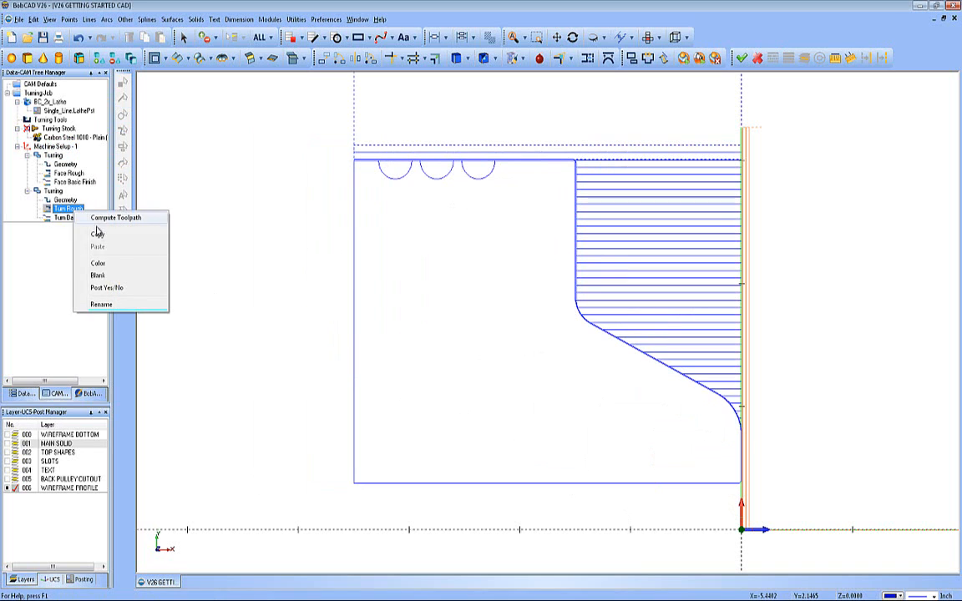
click(98, 263)
click(392, 267)
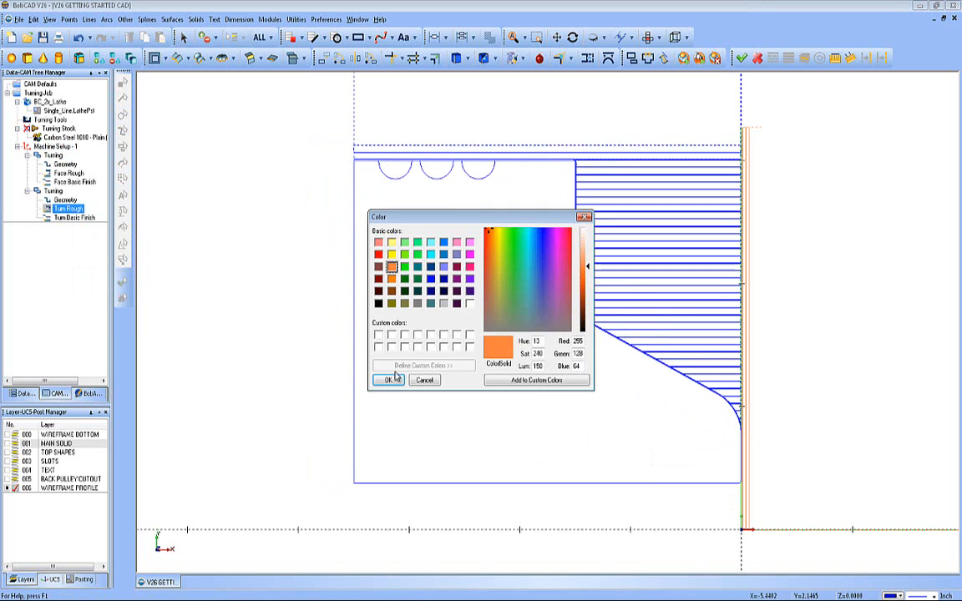
click(388, 380)
Change the Turn Basic Finish toolpath color to green
right_click(85, 219)
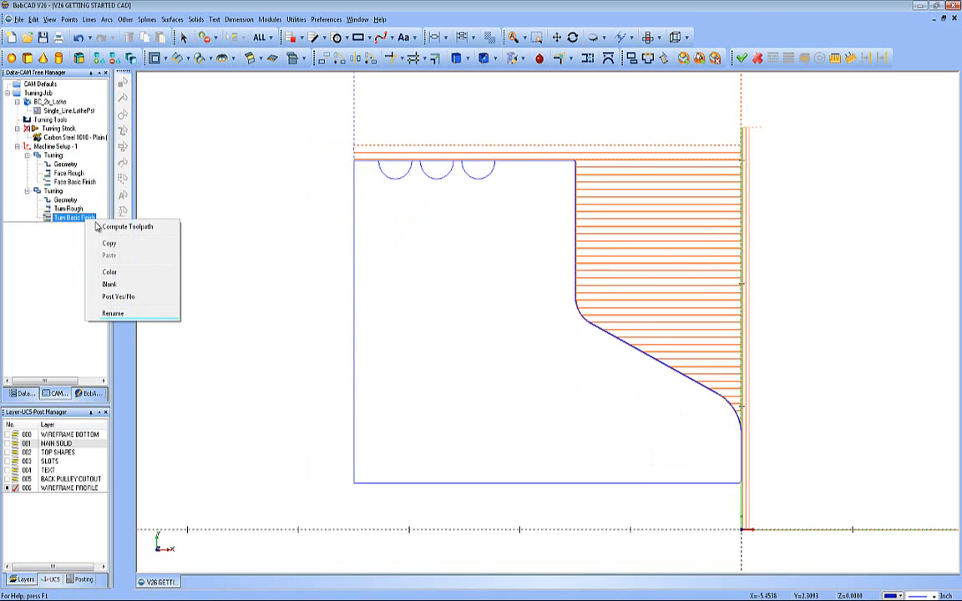
click(109, 271)
click(404, 266)
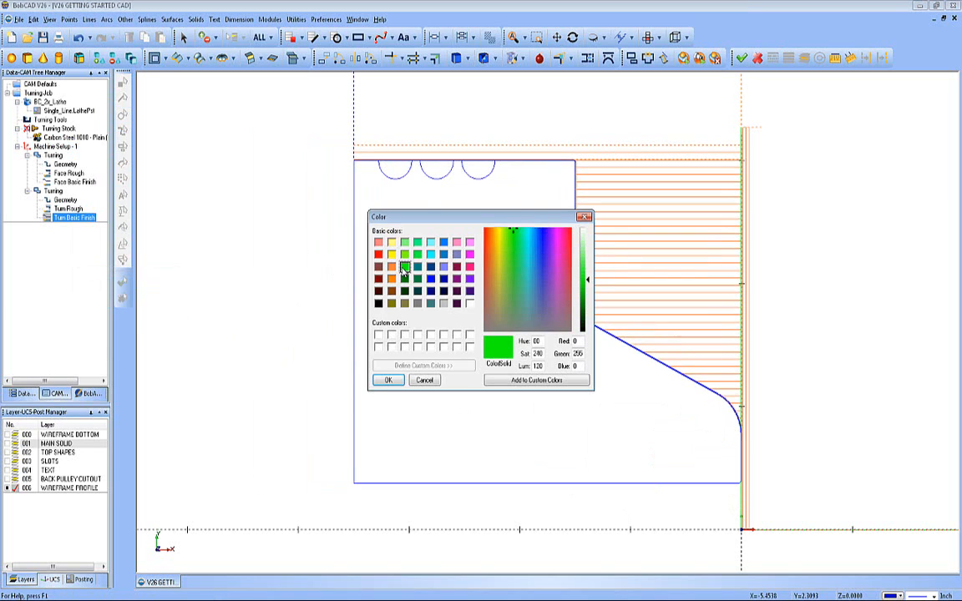
click(388, 380)
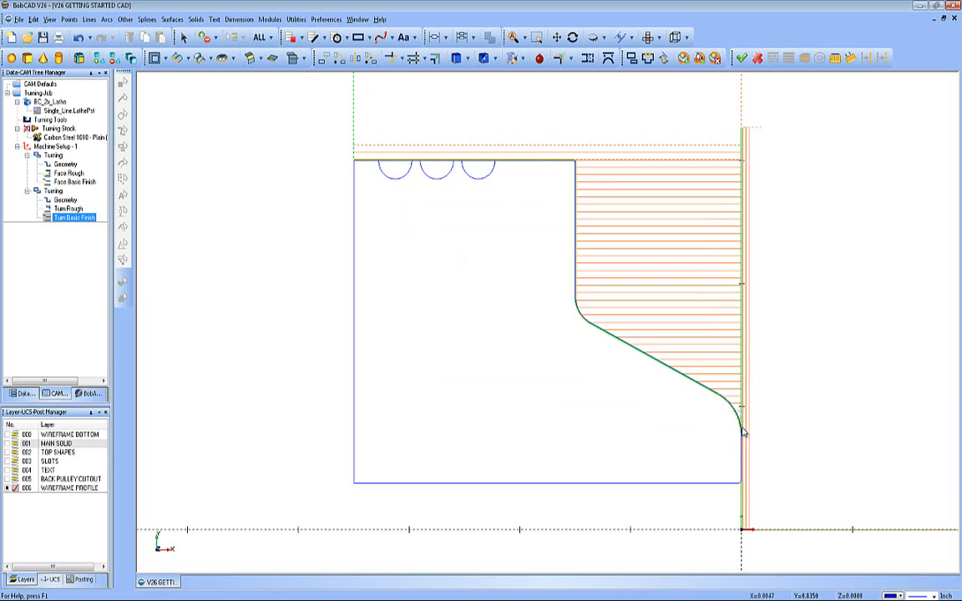
Edit the second turning feature, set Turn Rough's lead-in Z to 0.125, apply it to all operations and finish the edit
click(54, 191)
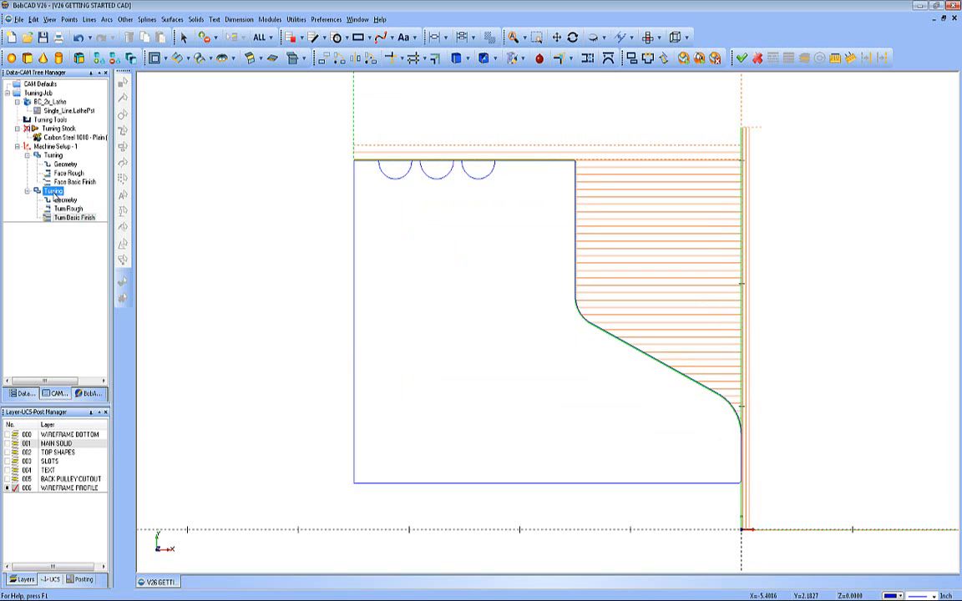
right_click(53, 192)
click(67, 197)
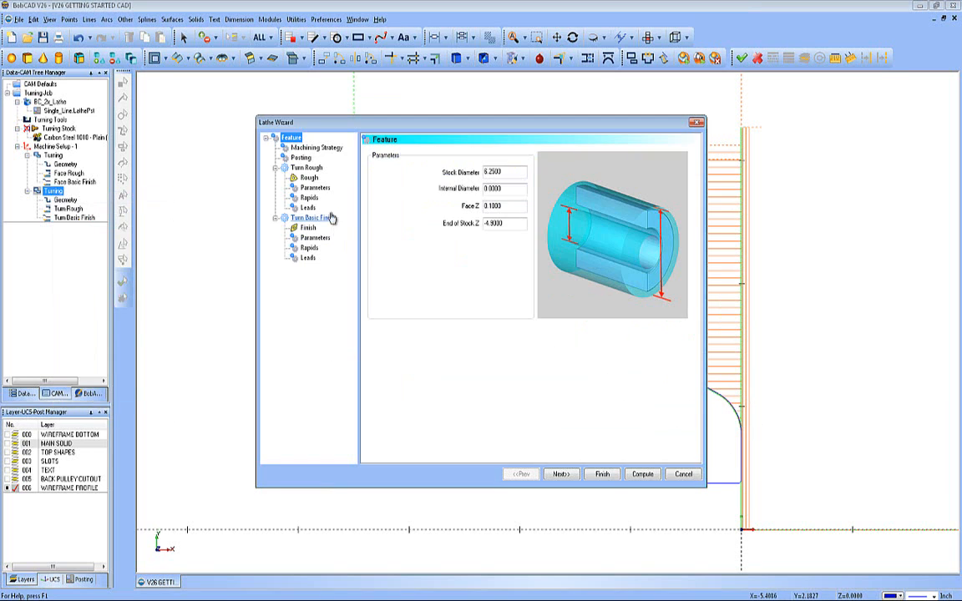
click(309, 207)
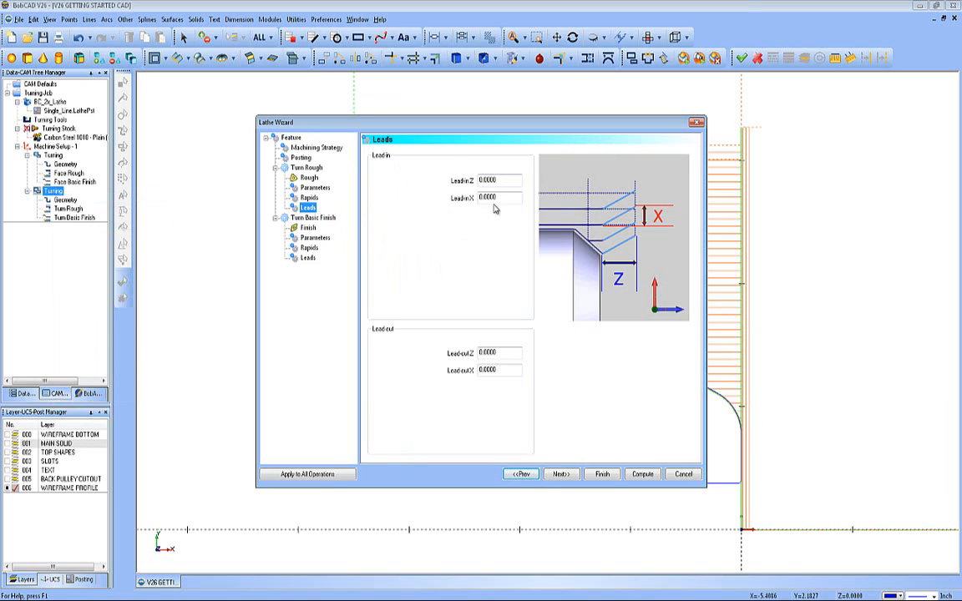
double_click(492, 181)
key(BackSpace)
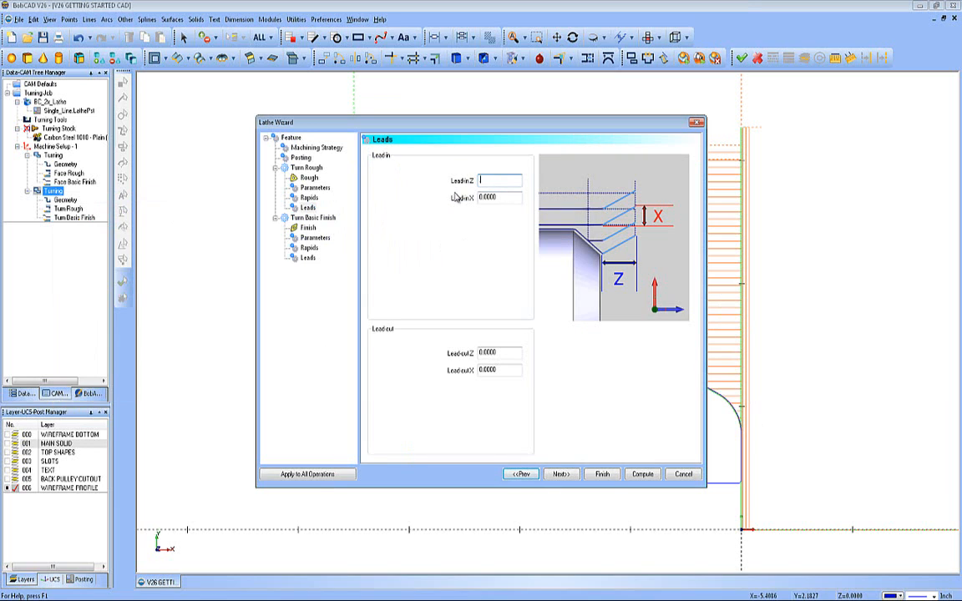
click(350, 476)
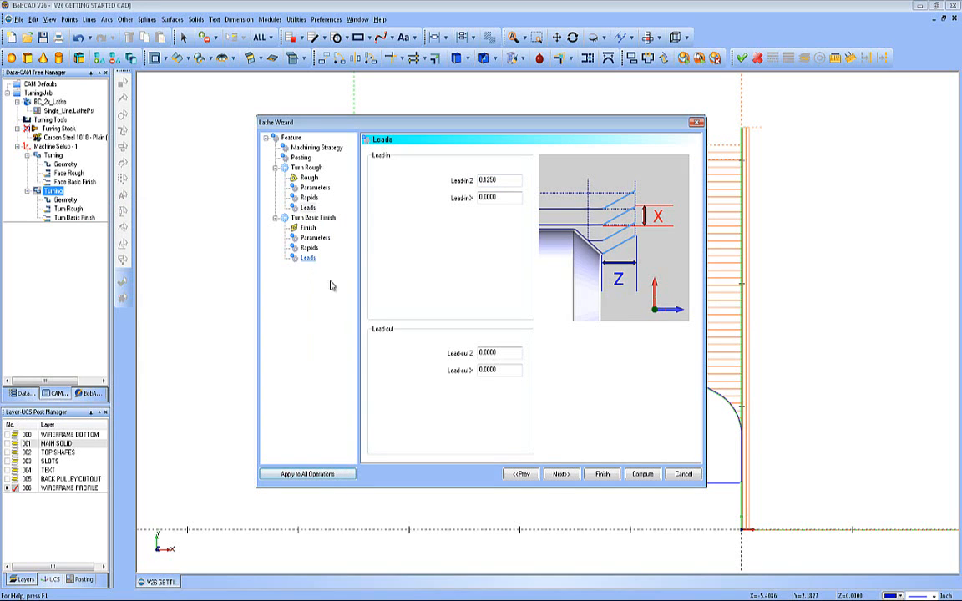
click(602, 475)
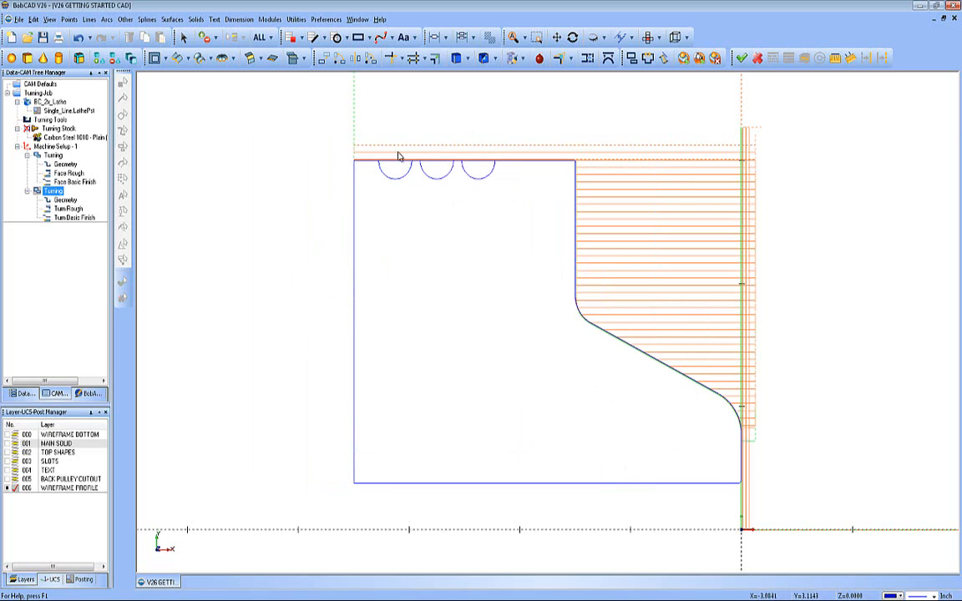
Add a turning feature to Machine Setup - 1 on the groove arc nearest the vertical shoulder and use the Turn Groove template
middle_drag(394, 166, 394, 143)
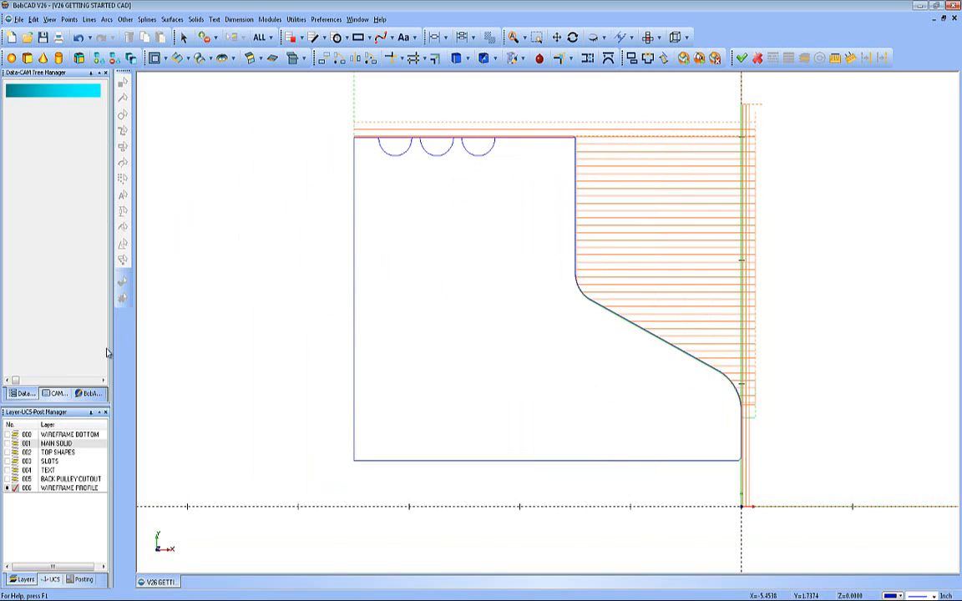
right_click(57, 148)
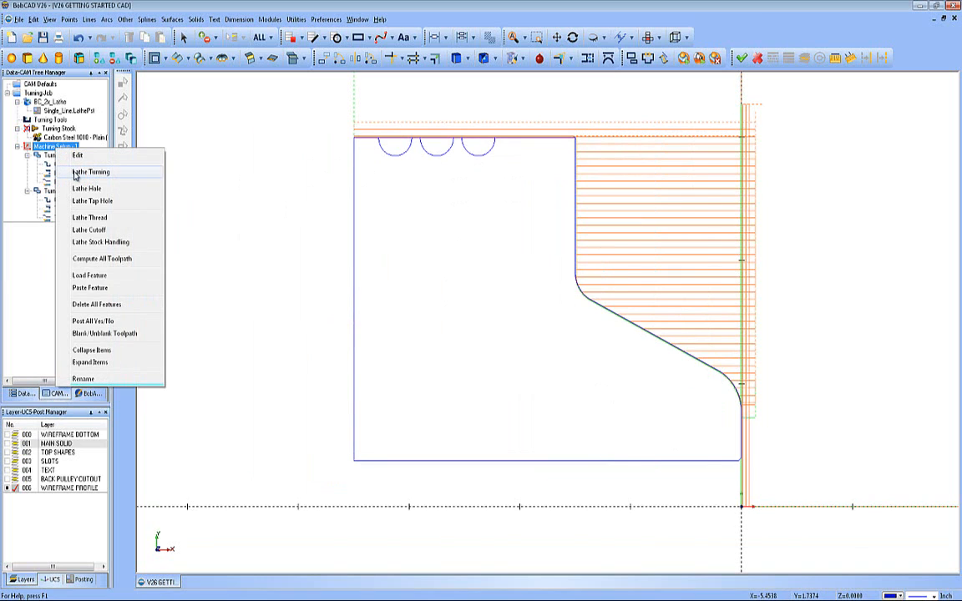
click(76, 173)
click(401, 191)
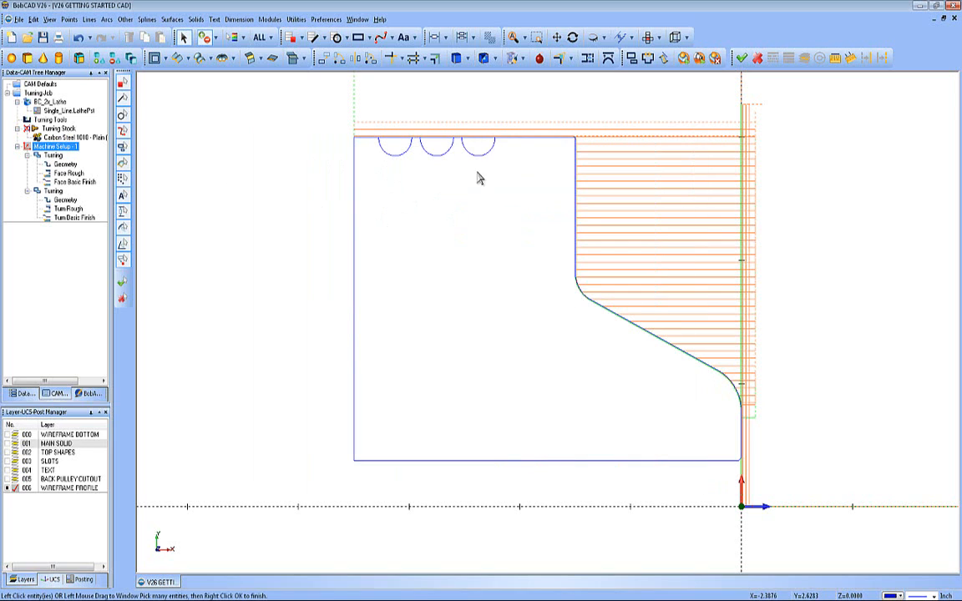
click(478, 154)
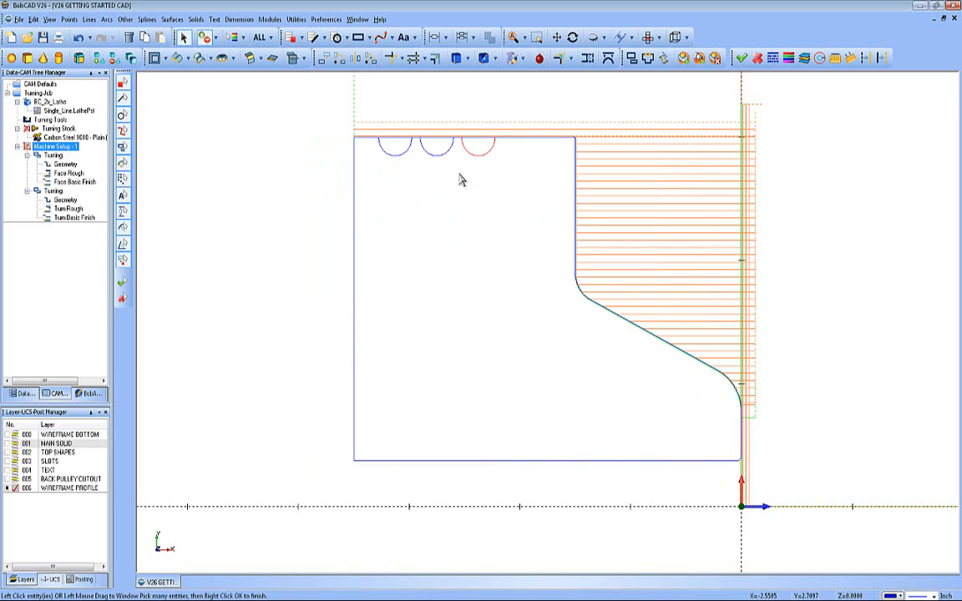
right_click(458, 176)
click(473, 185)
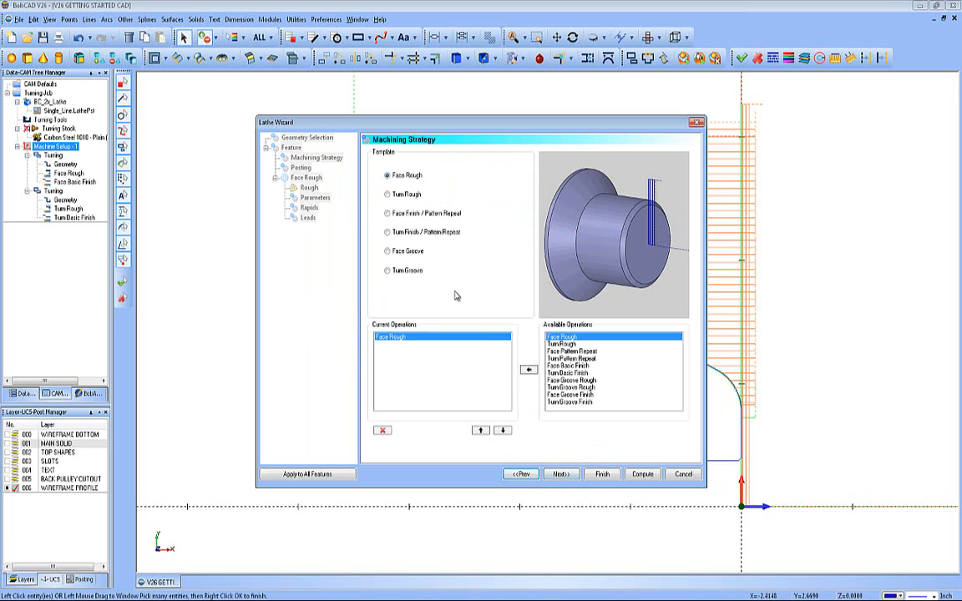
click(412, 273)
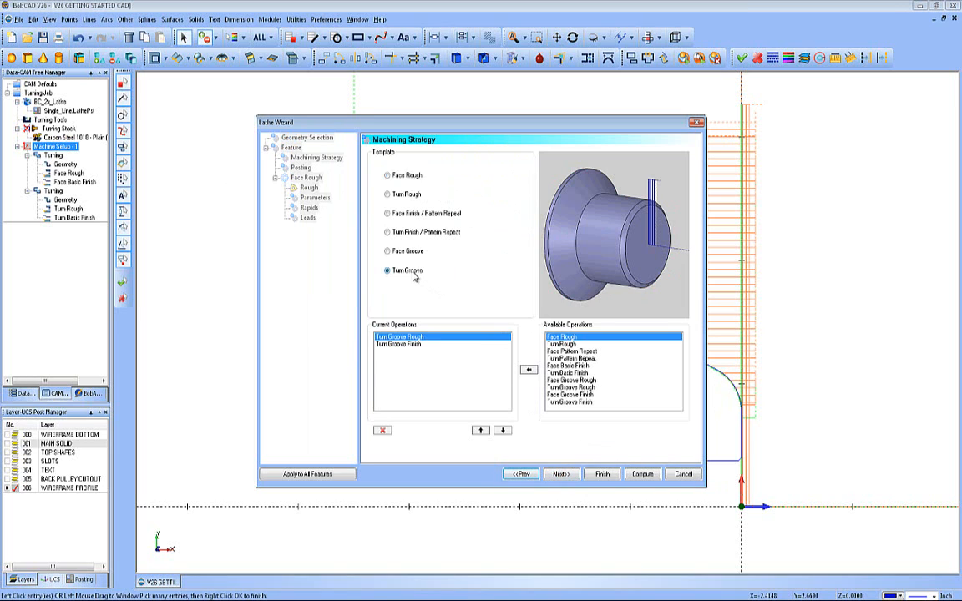
Define the Turn Groove Rough tool with a 0.125 corner radius, 0.25 tool width and the label "ROUGH GRROVE 1/4"
click(560, 475)
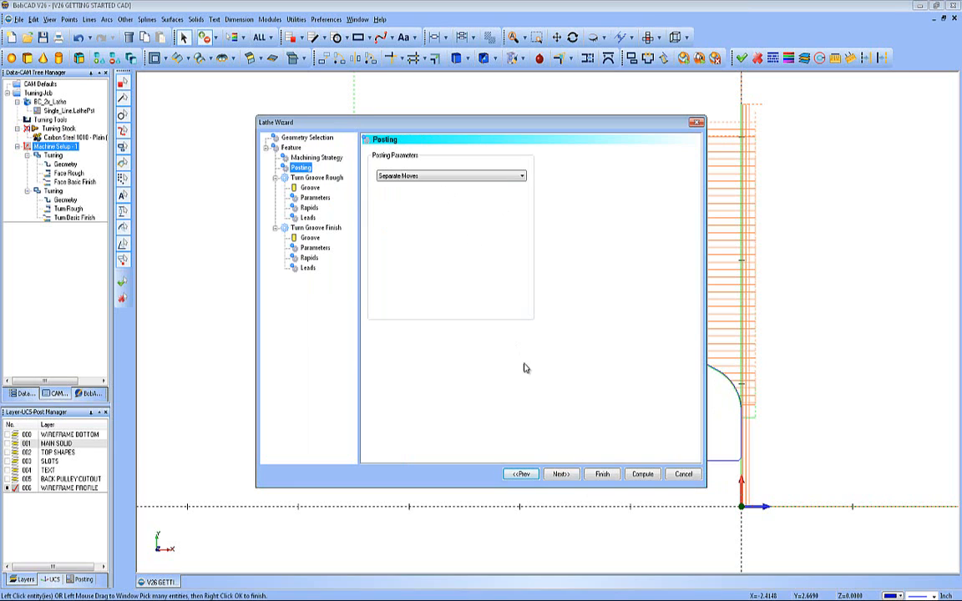
click(561, 475)
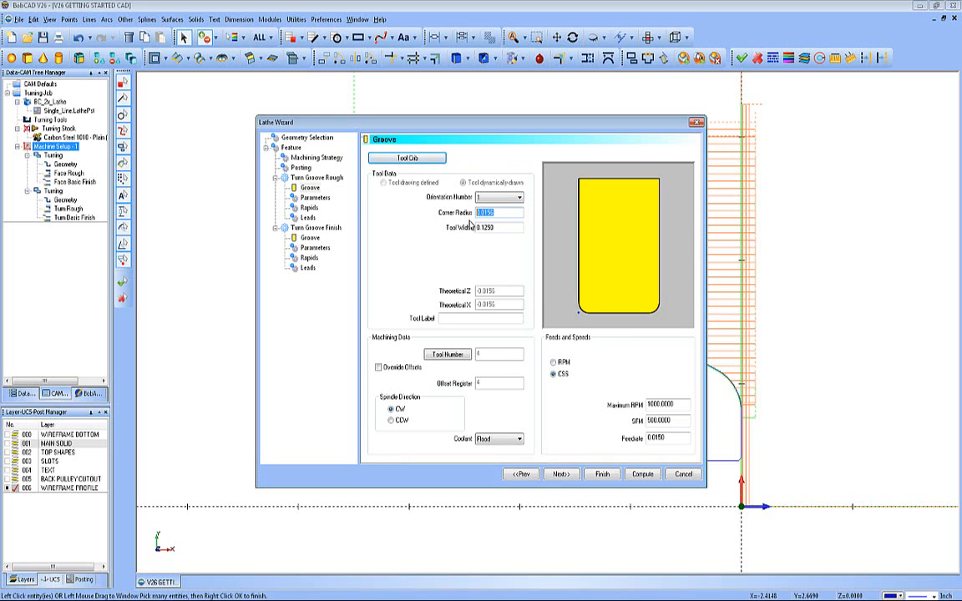
text(125)
key(Tab)
text(250)
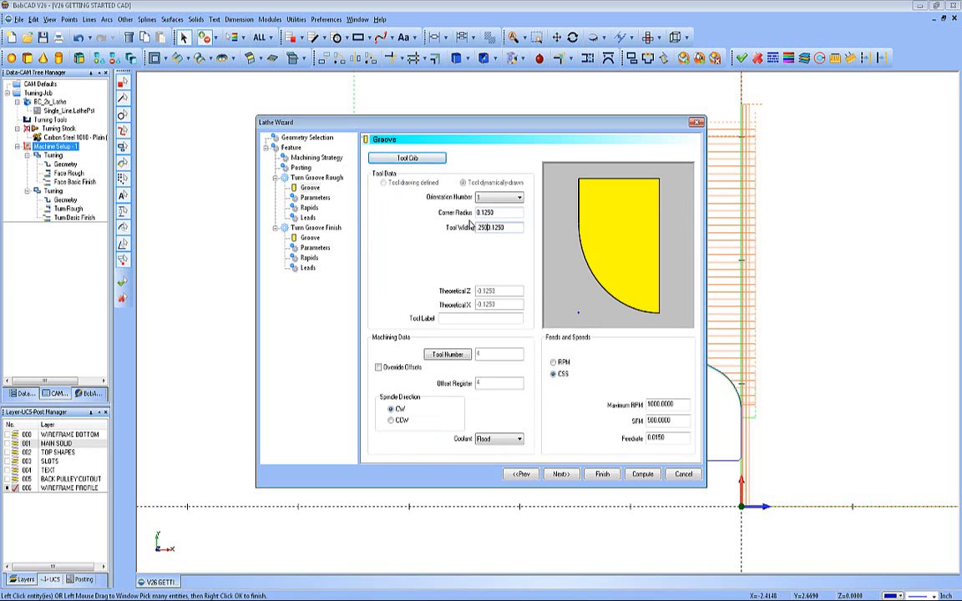
key(Tab)
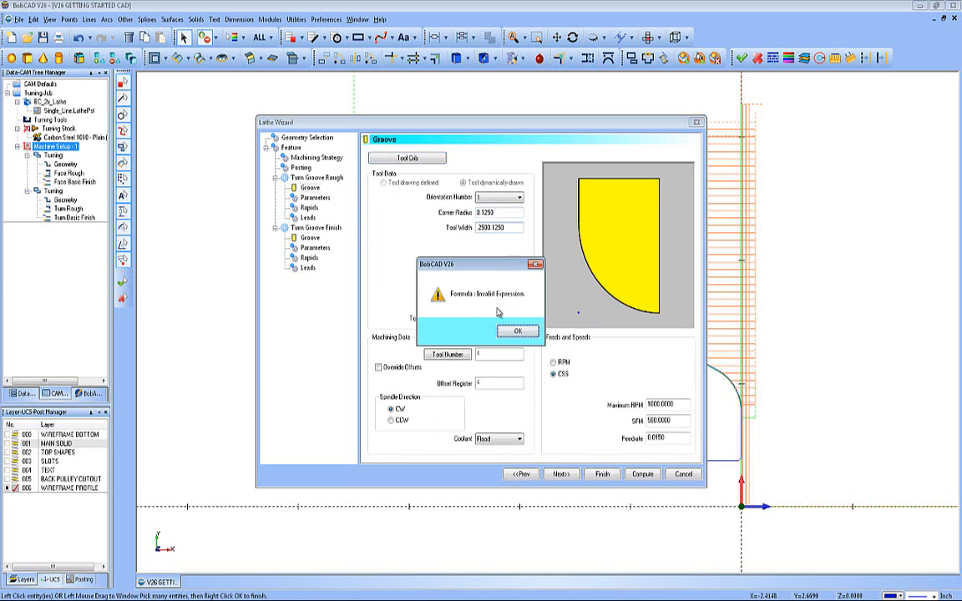
click(518, 331)
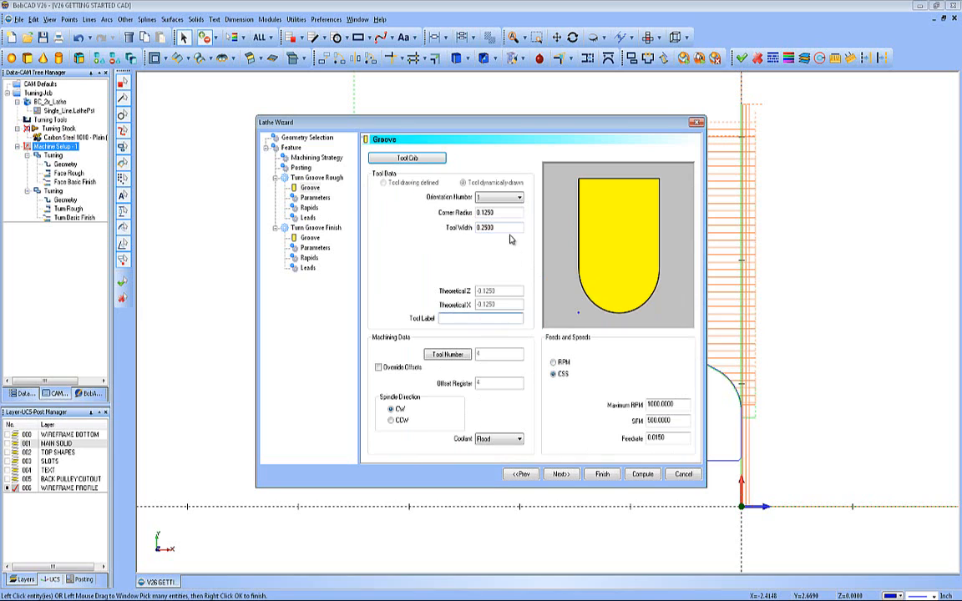
text(2)
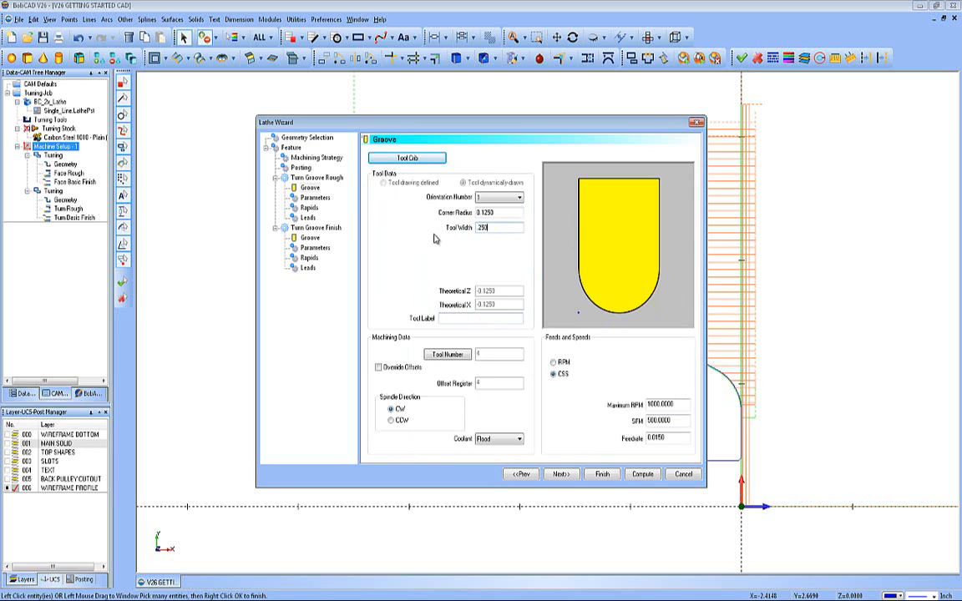
key(Tab)
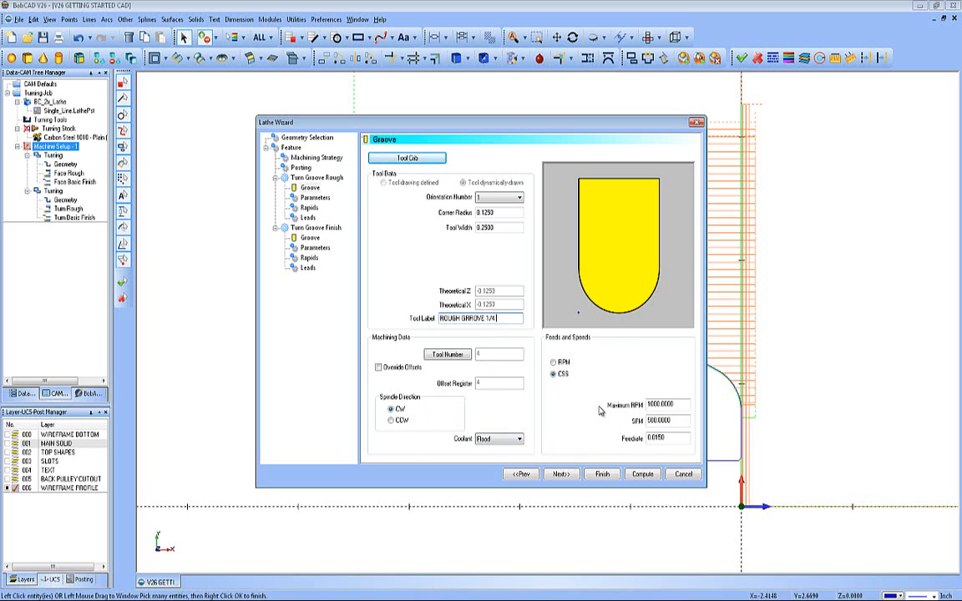
Try orientation number 2 for the groove roughing tool and return it to 1
click(513, 200)
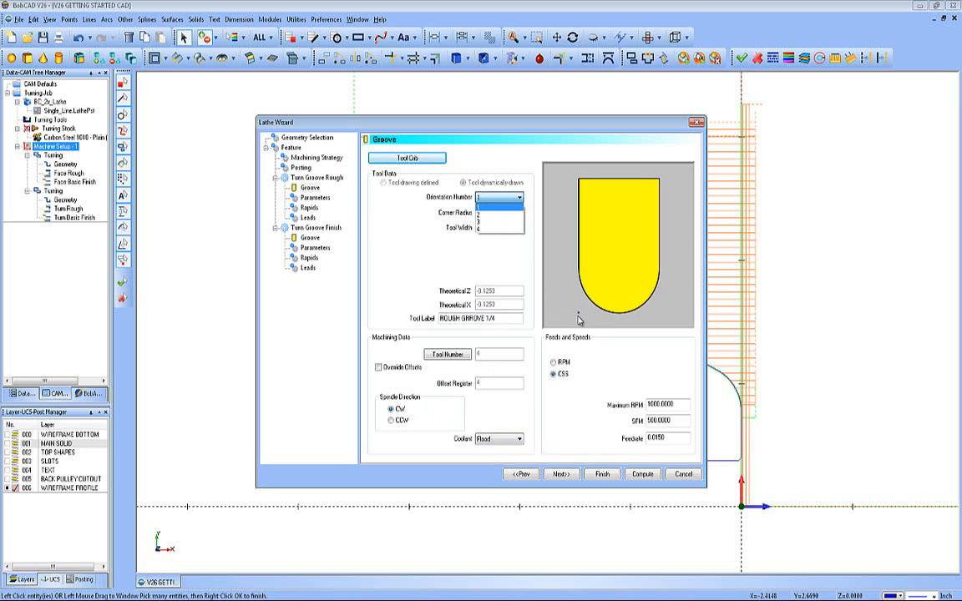
key(Down)
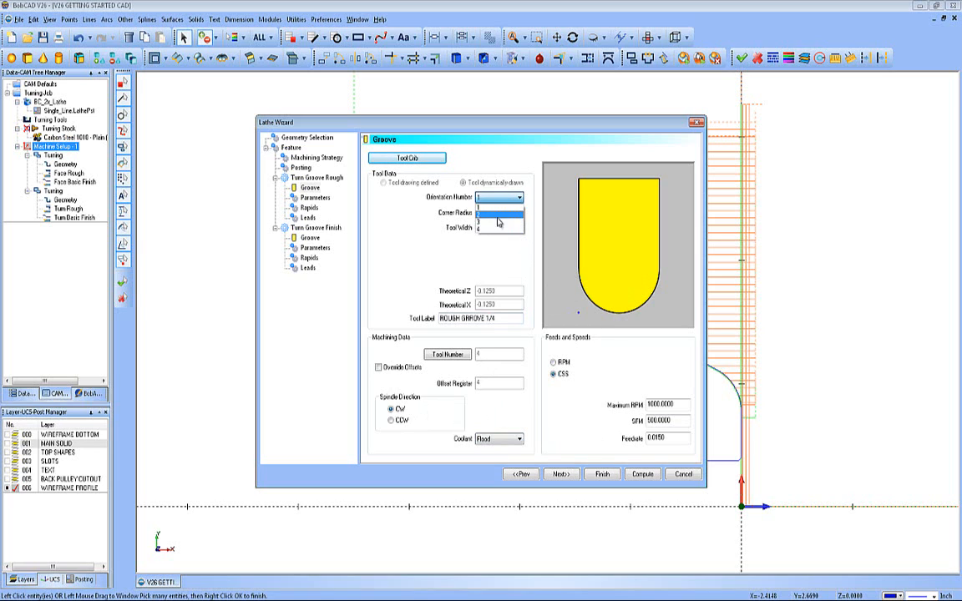
key(Return)
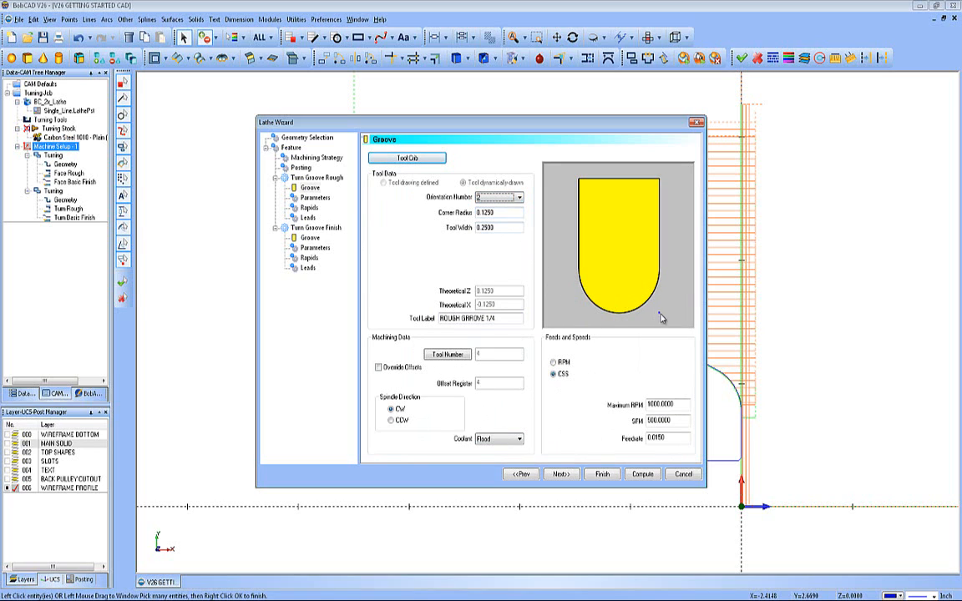
click(500, 199)
click(500, 207)
Set the Turn Groove Rough stepover to 0.030
click(561, 474)
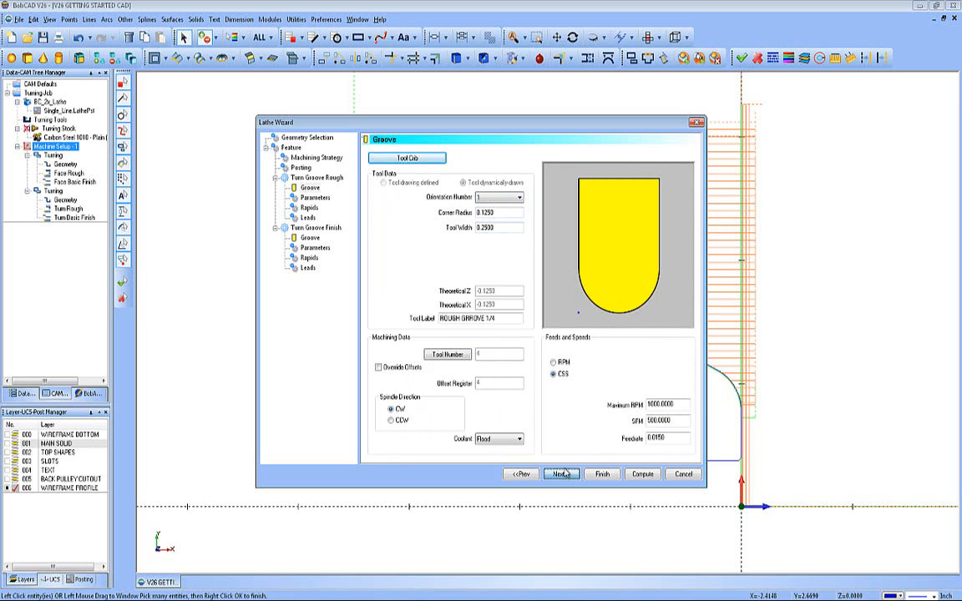
drag(501, 172, 462, 172)
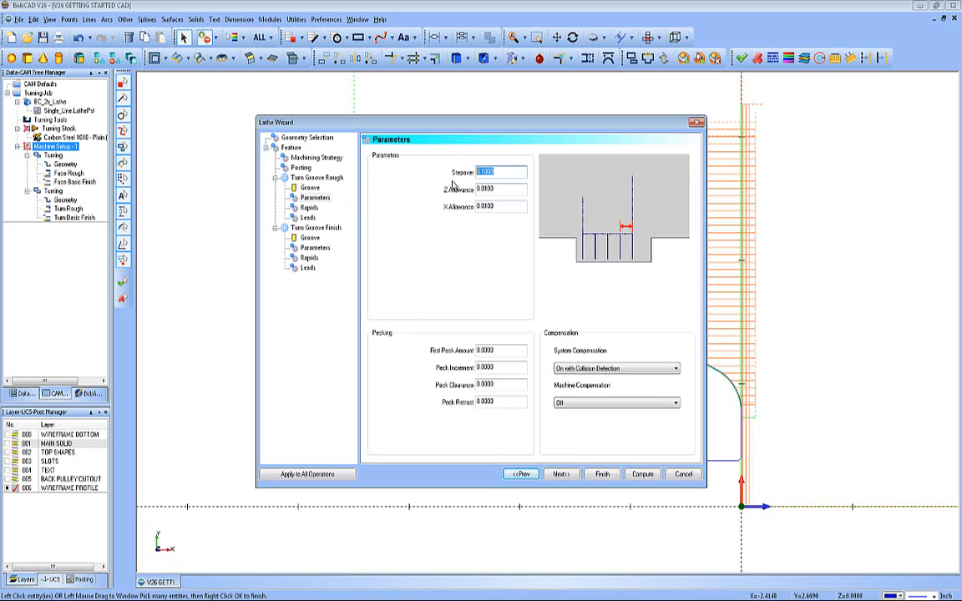
key(BackSpace)
text(.030)
Review Turn Groove Rough's allowance, pecking, compensation, rapids and leads settings
click(504, 206)
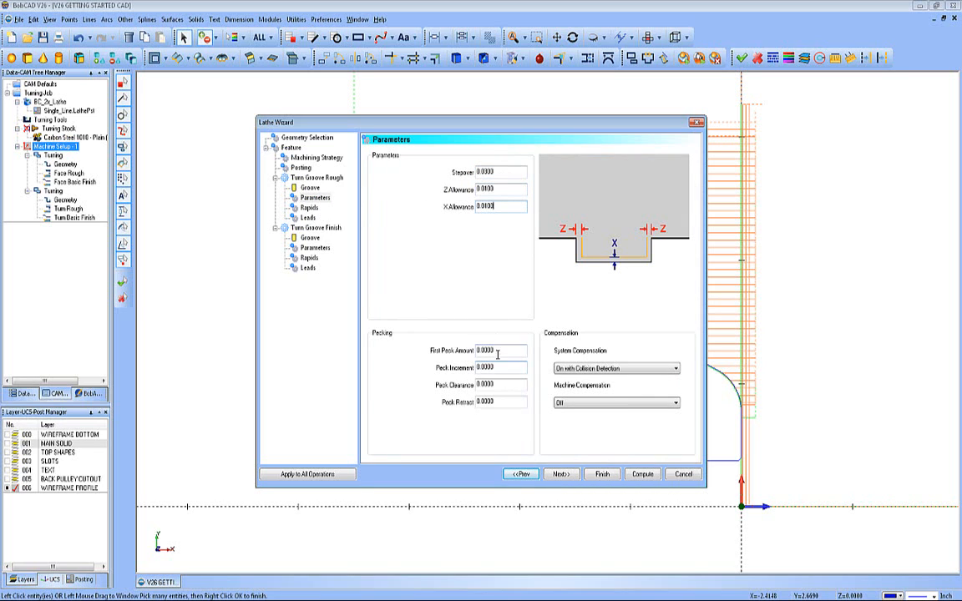
click(500, 384)
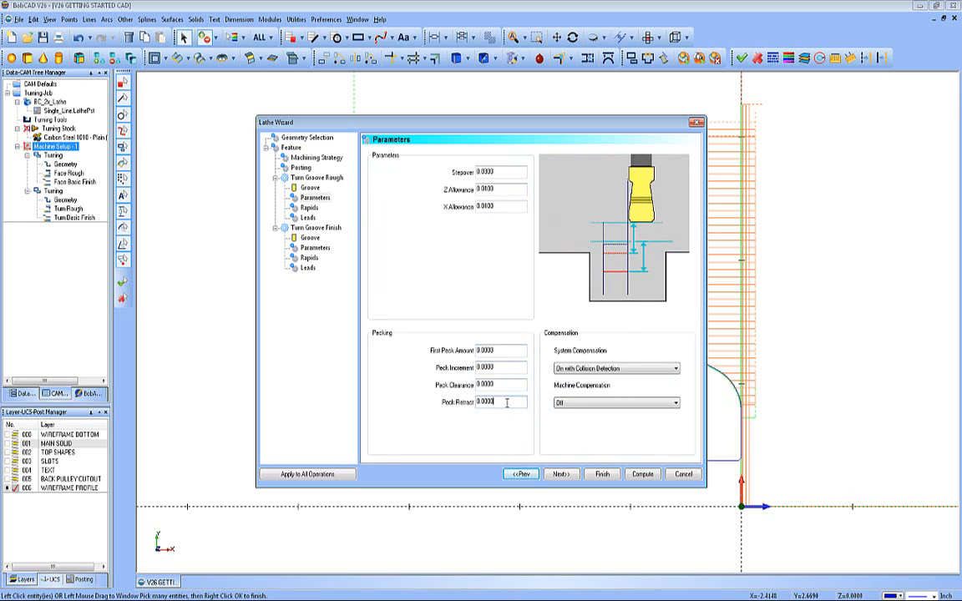
click(502, 350)
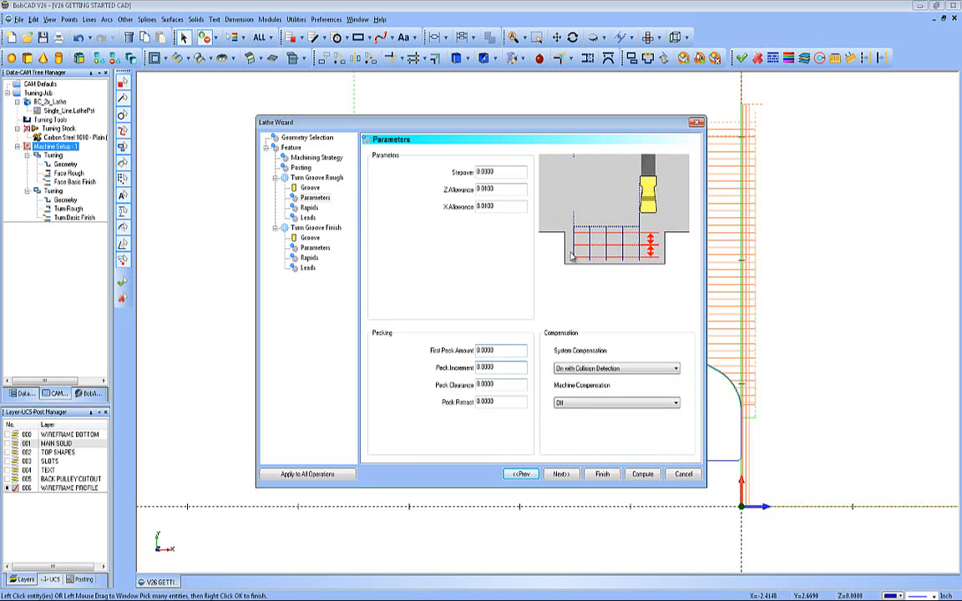
click(512, 401)
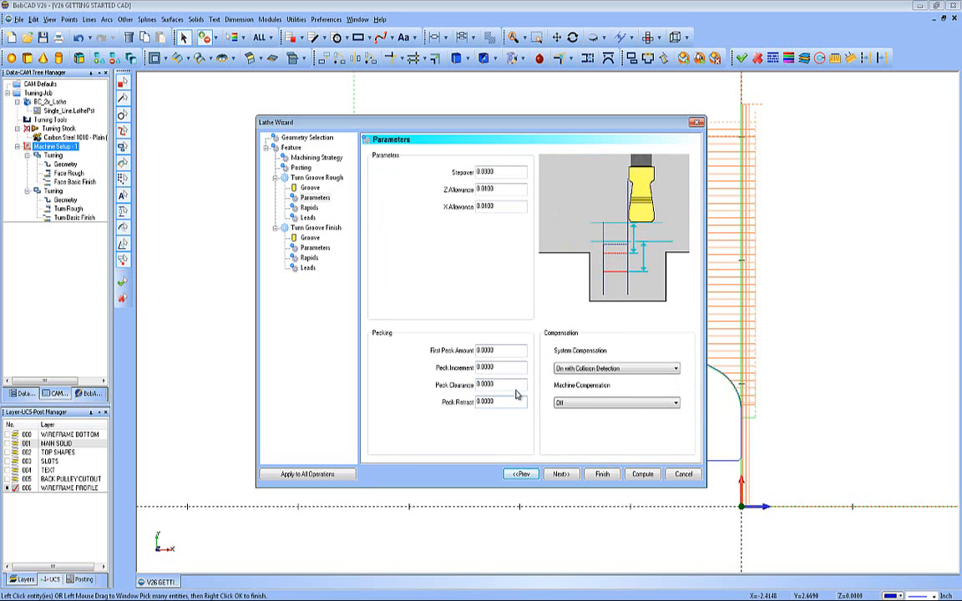
click(603, 370)
click(598, 385)
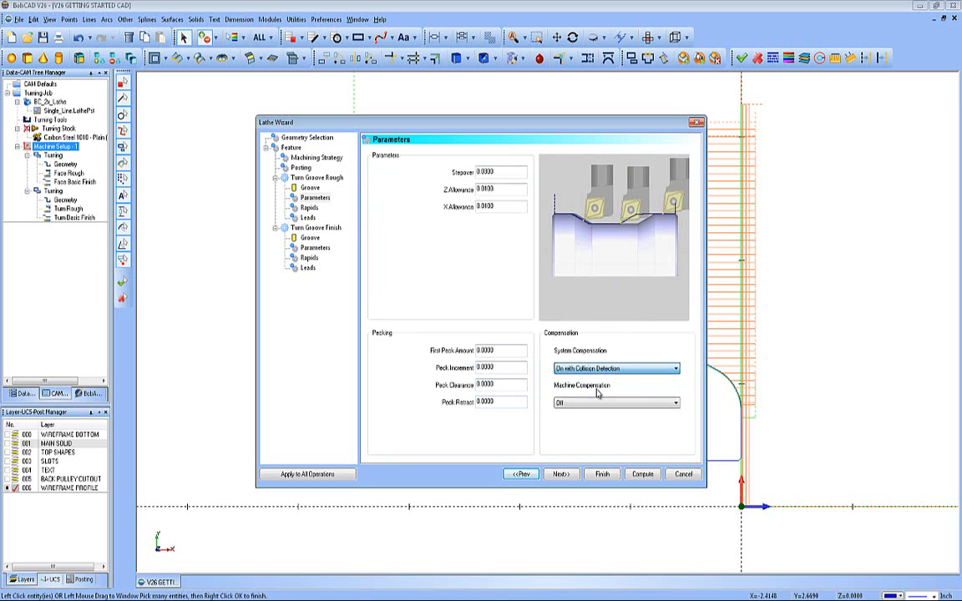
click(592, 403)
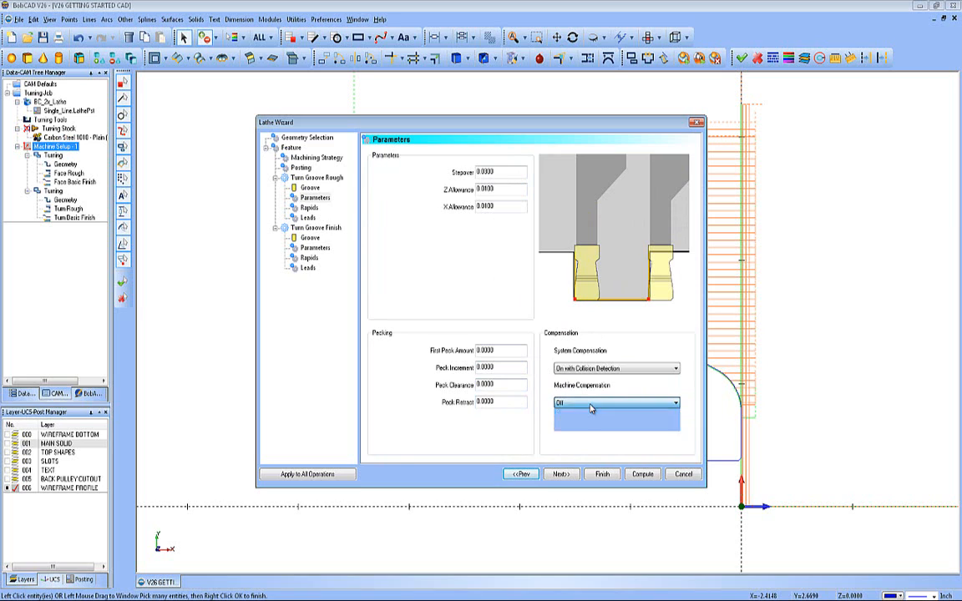
click(592, 408)
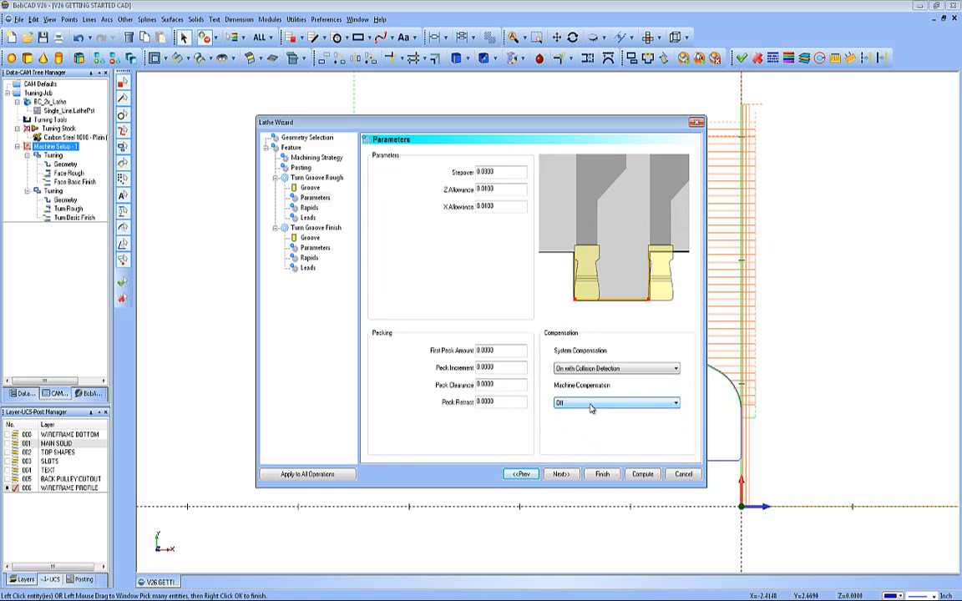
click(562, 475)
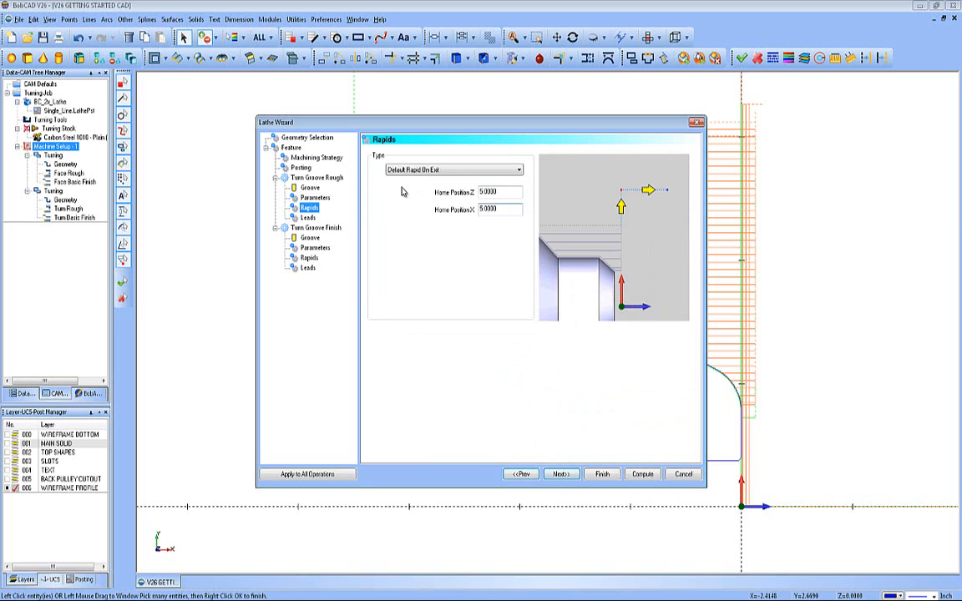
click(560, 474)
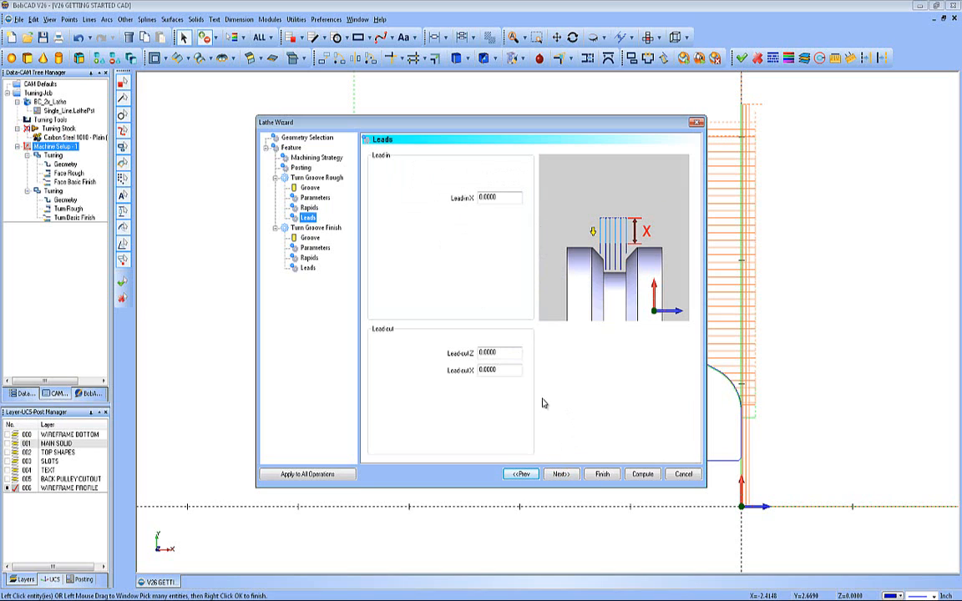
Define the Turn Groove Finish tool with a 0.125 corner radius, 0.25 tool width and the label "FINISH GROOVE 1/4"
click(560, 474)
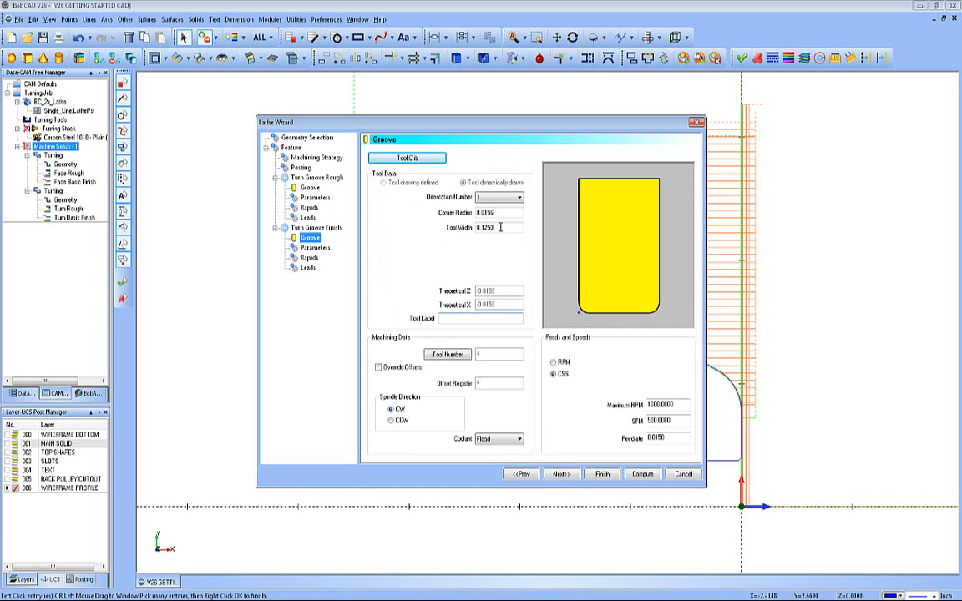
drag(497, 215, 444, 223)
text(.)
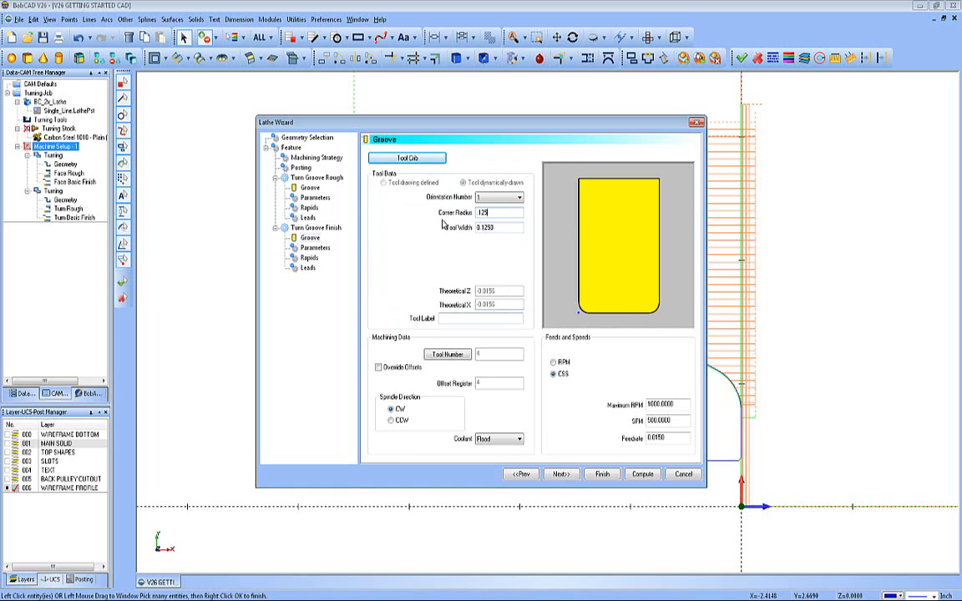
text(125)
key(Tab)
text(.25)
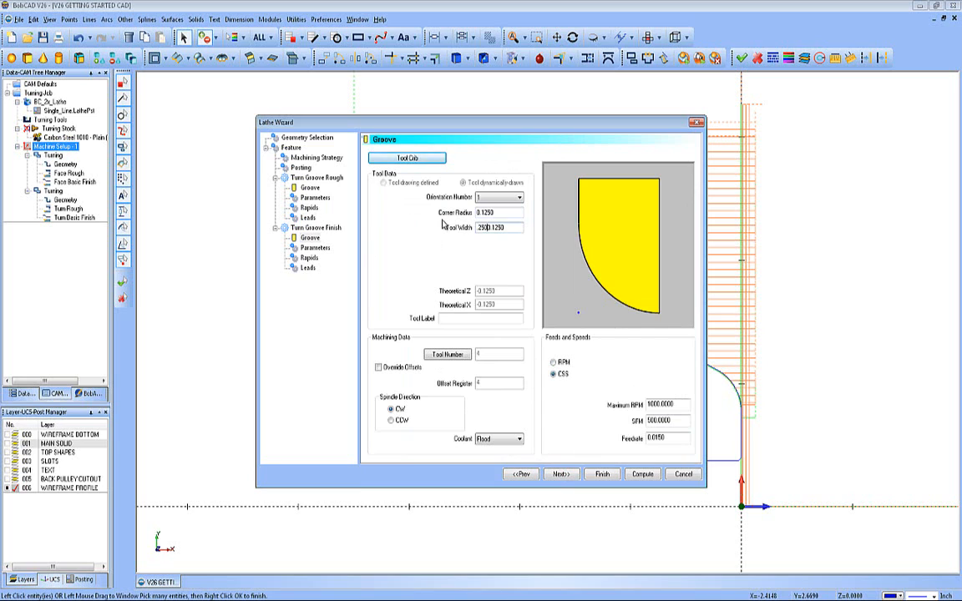
click(457, 319)
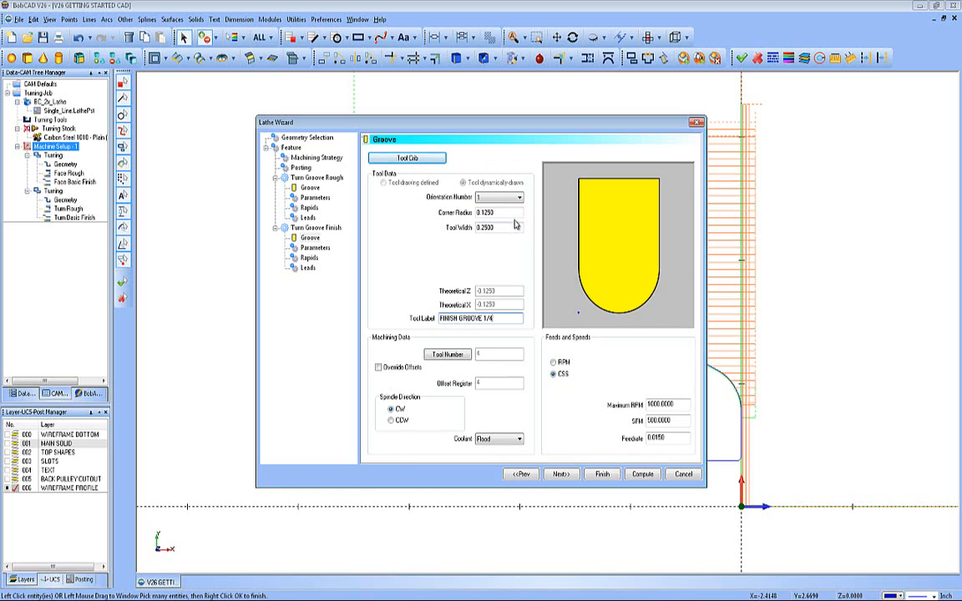
Keep the default Turn Groove Finish parameters, rapids and leads, and compute the groove toolpaths
click(561, 474)
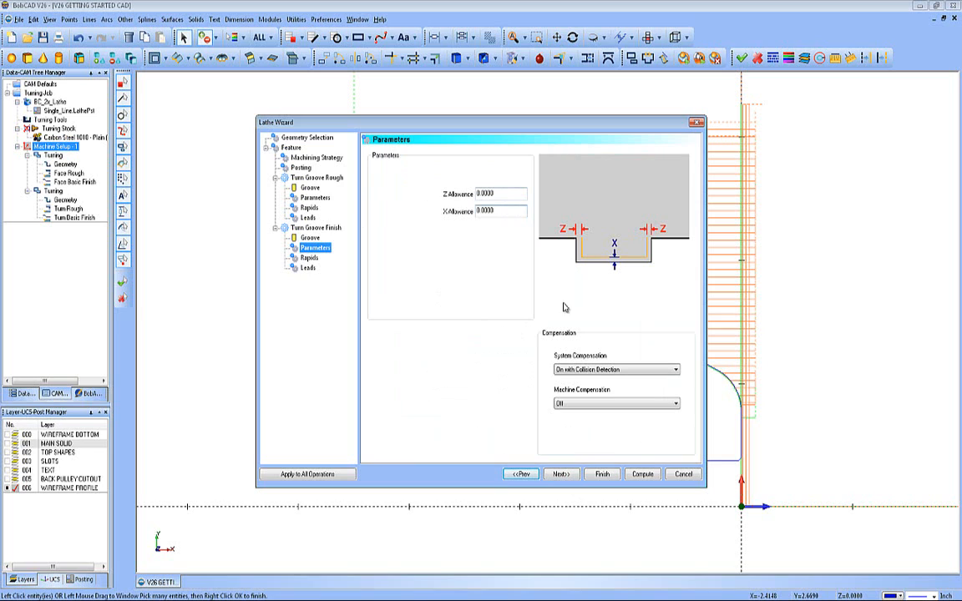
click(561, 474)
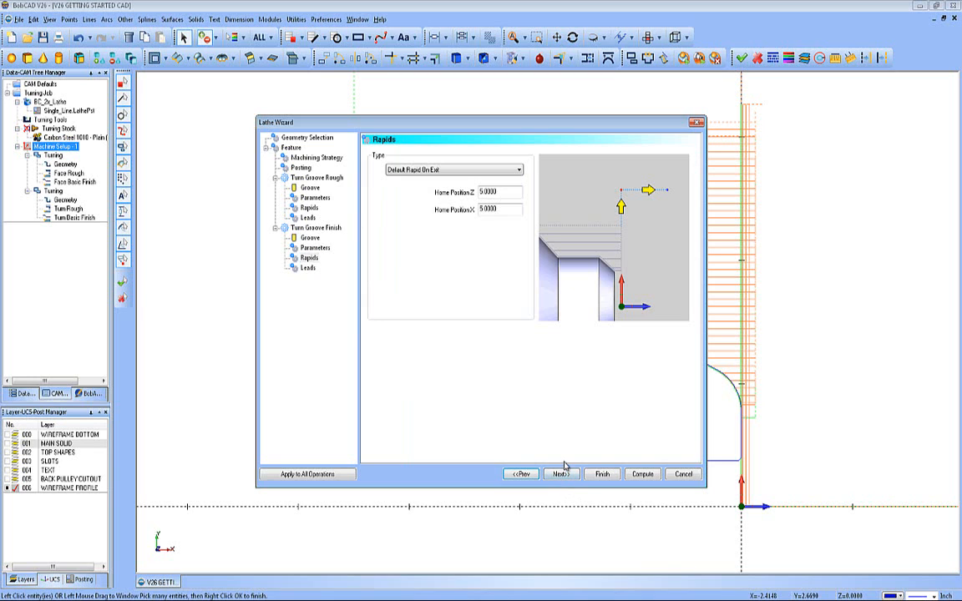
click(560, 474)
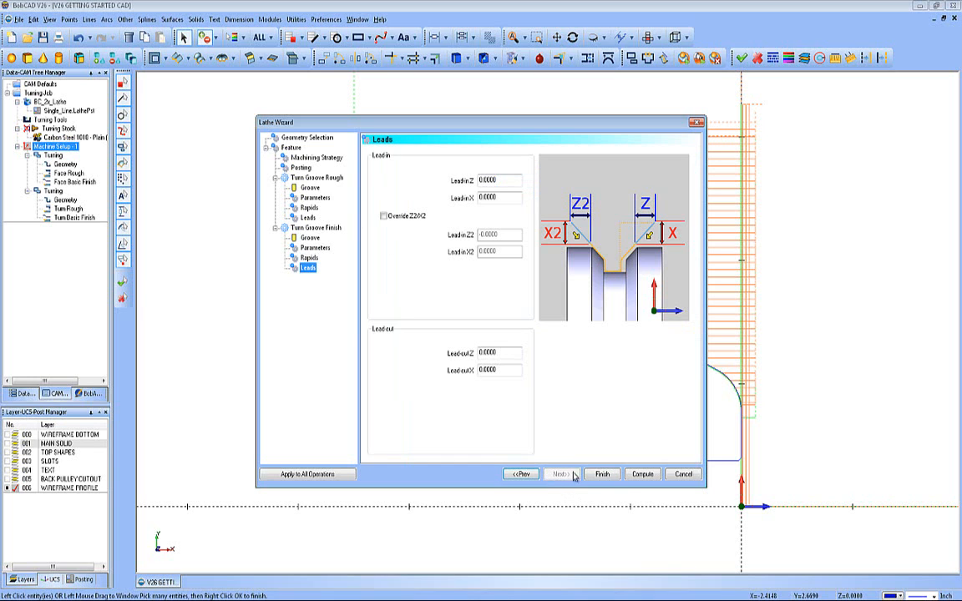
click(633, 475)
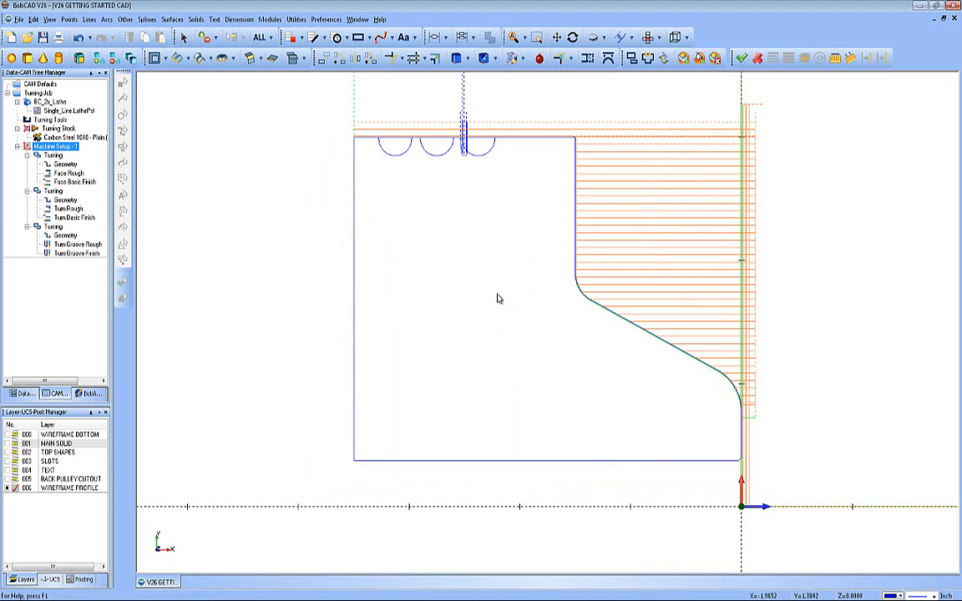
Change the Turn Groove Rough toolpath color to orange
click(558, 38)
drag(509, 273, 529, 409)
scroll(509, 291, up, 2)
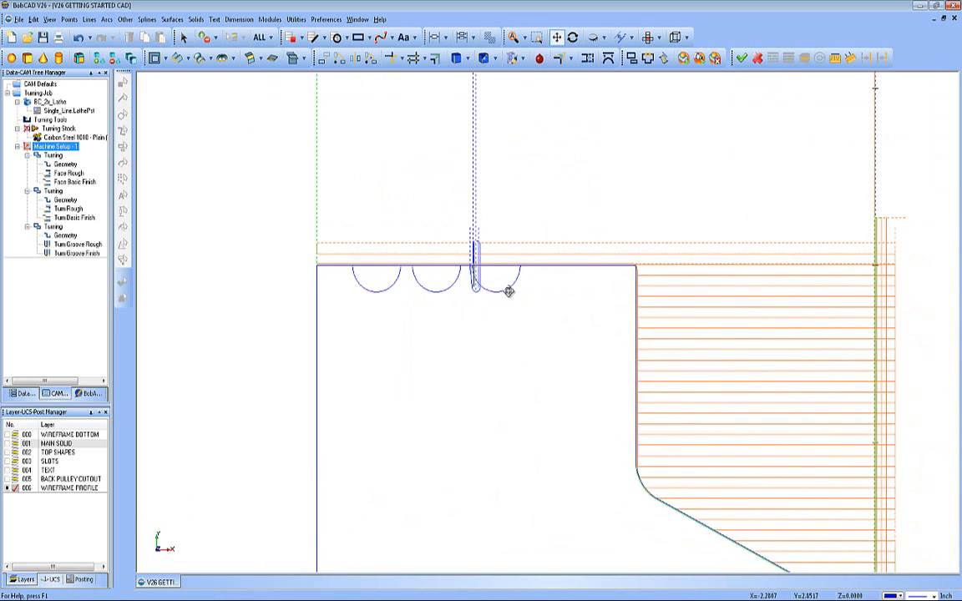
drag(463, 274, 525, 335)
scroll(524, 334, up, 2)
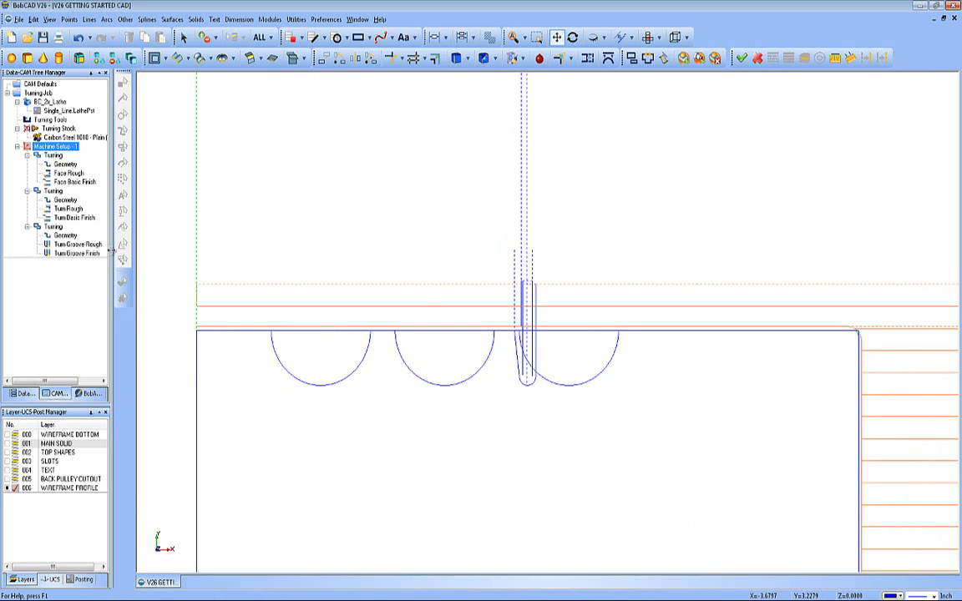
click(81, 245)
right_click(84, 250)
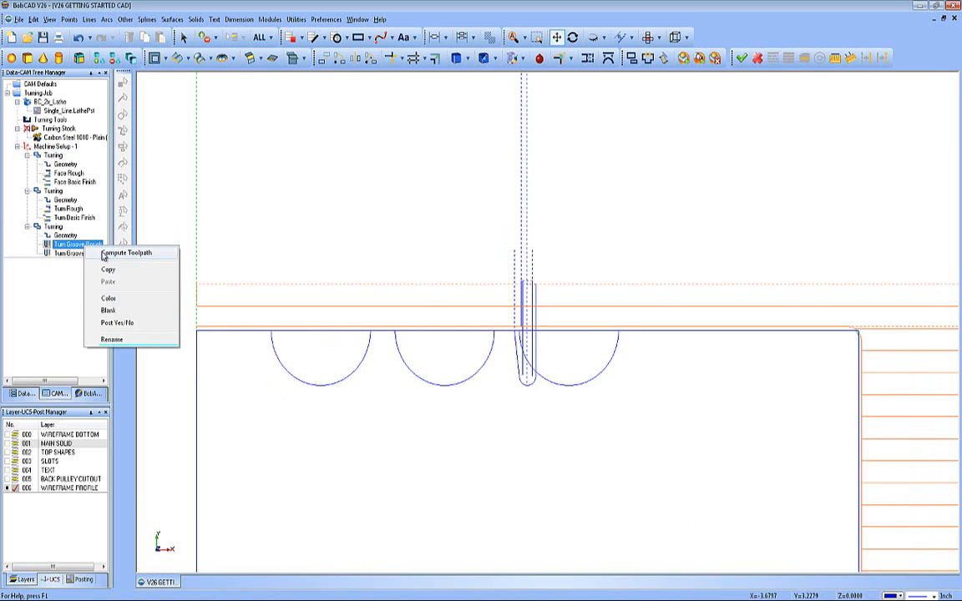
click(109, 303)
click(392, 278)
click(388, 380)
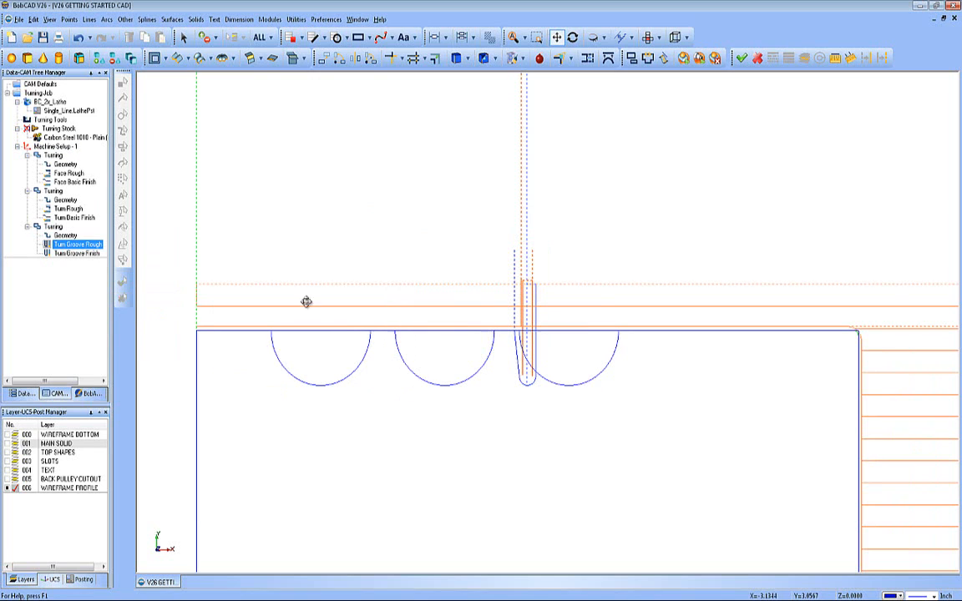
Change the Turn Groove Finish toolpath color to green
click(77, 253)
right_click(79, 253)
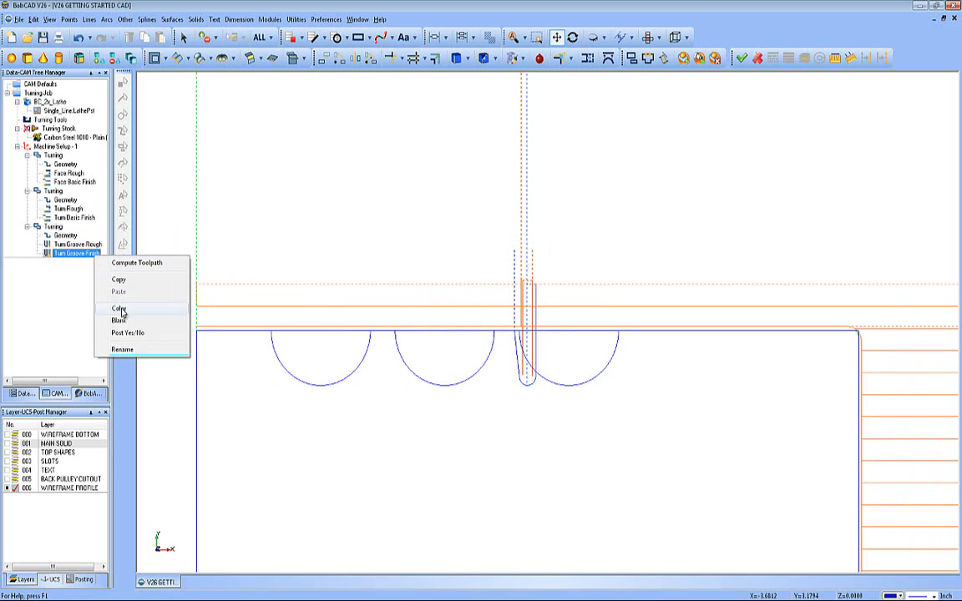
click(110, 311)
click(404, 265)
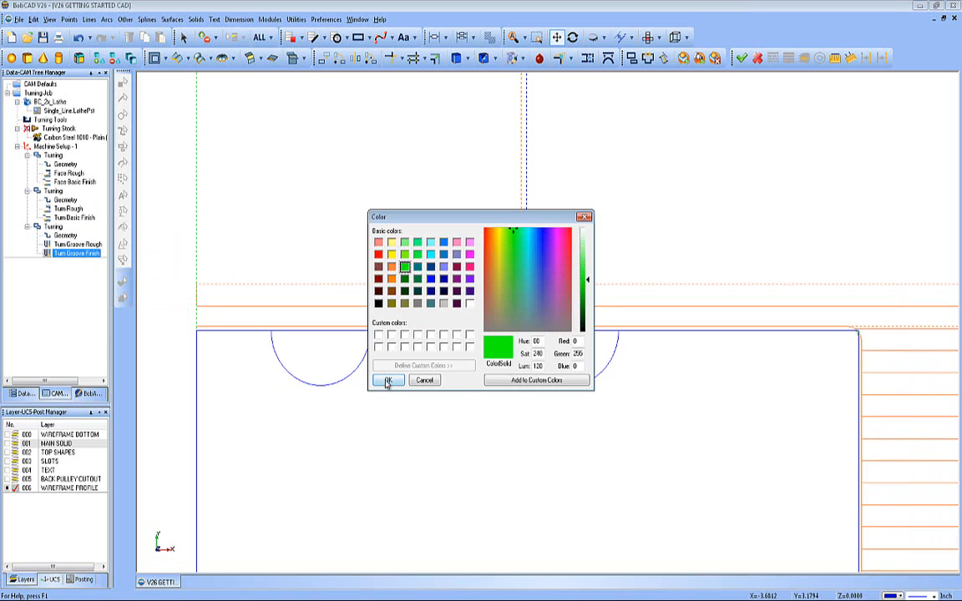
click(387, 380)
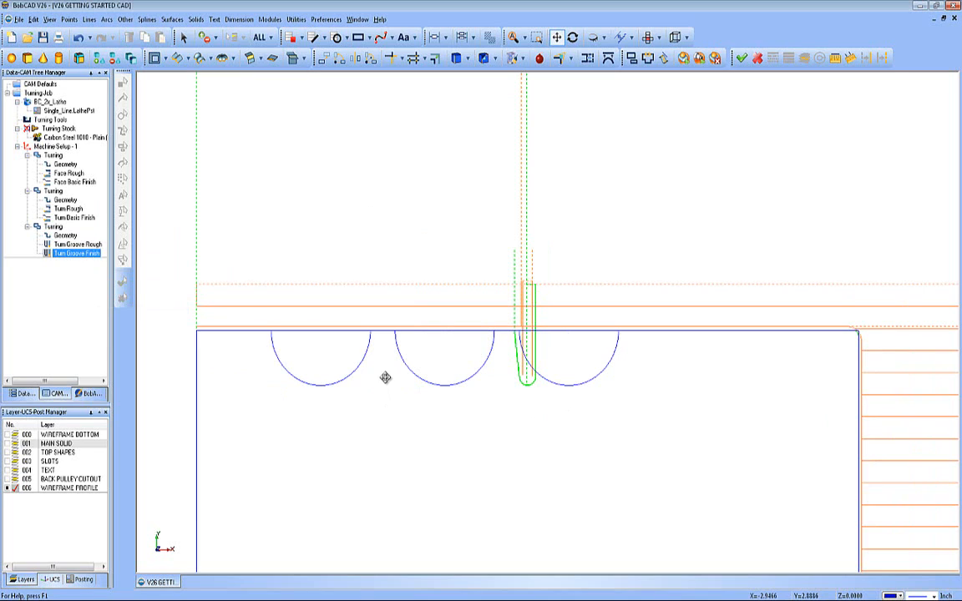
key(Escape)
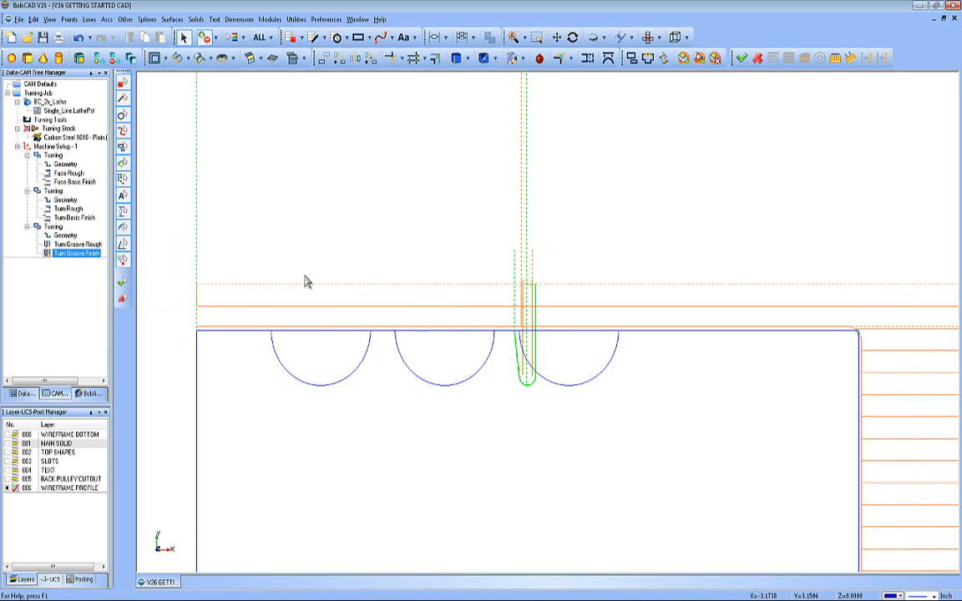
Save the groove Turning feature to the Features folder as GROOVE 1
click(55, 228)
right_click(56, 233)
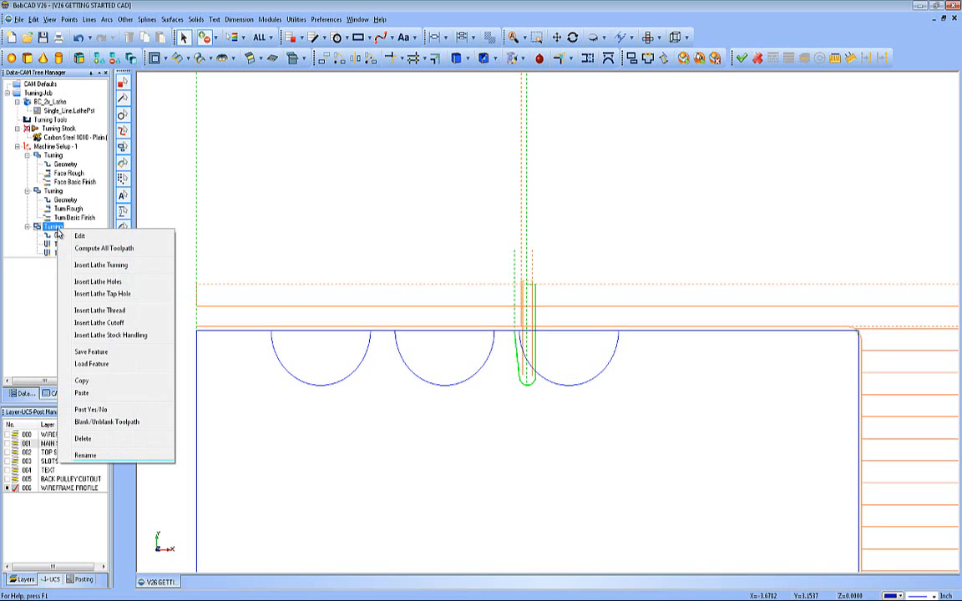
click(92, 352)
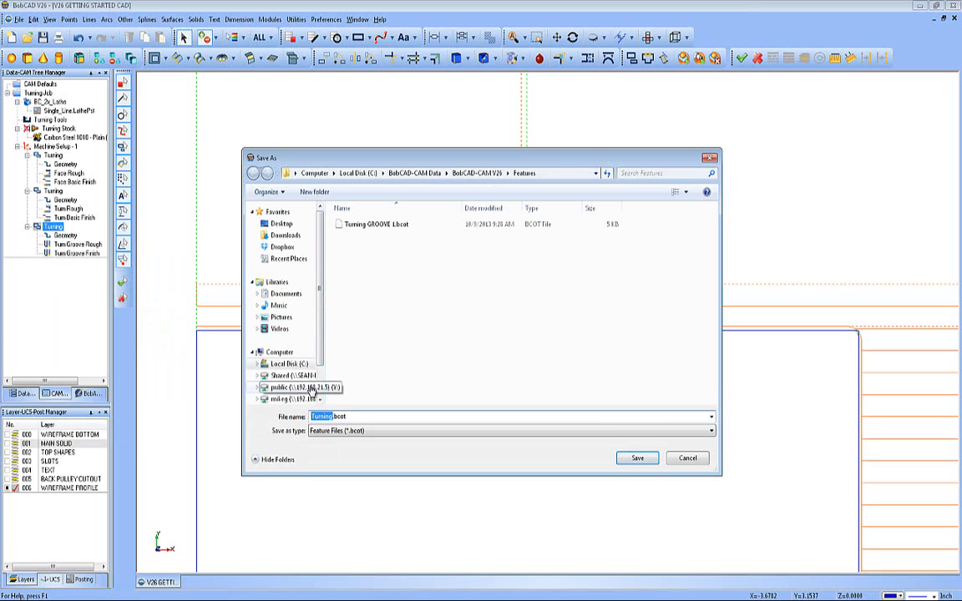
text(GROOVE 1)
key(Return)
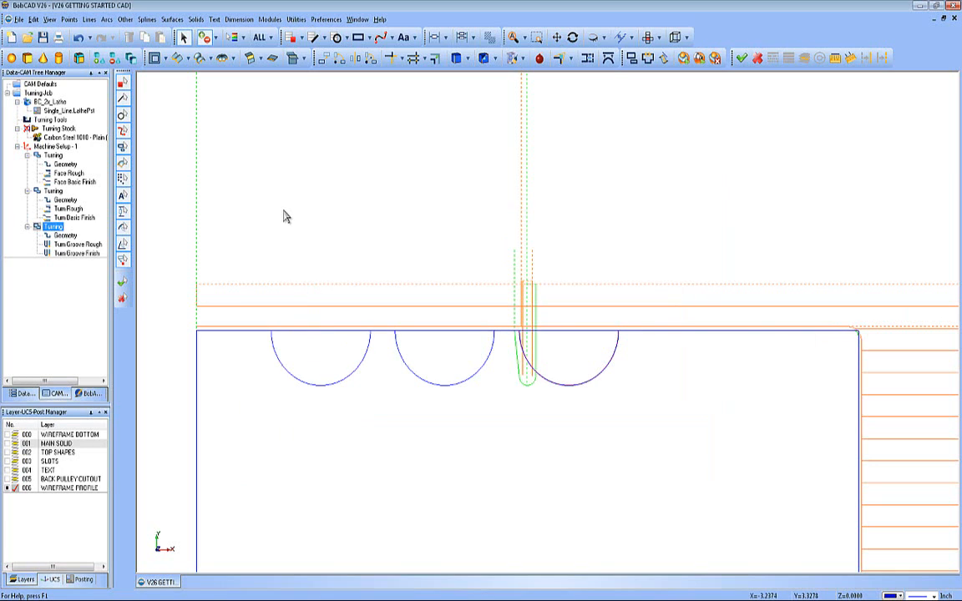
Load the saved GROOVE 1 feature file into the machine setup after the first groove feature
right_click(53, 227)
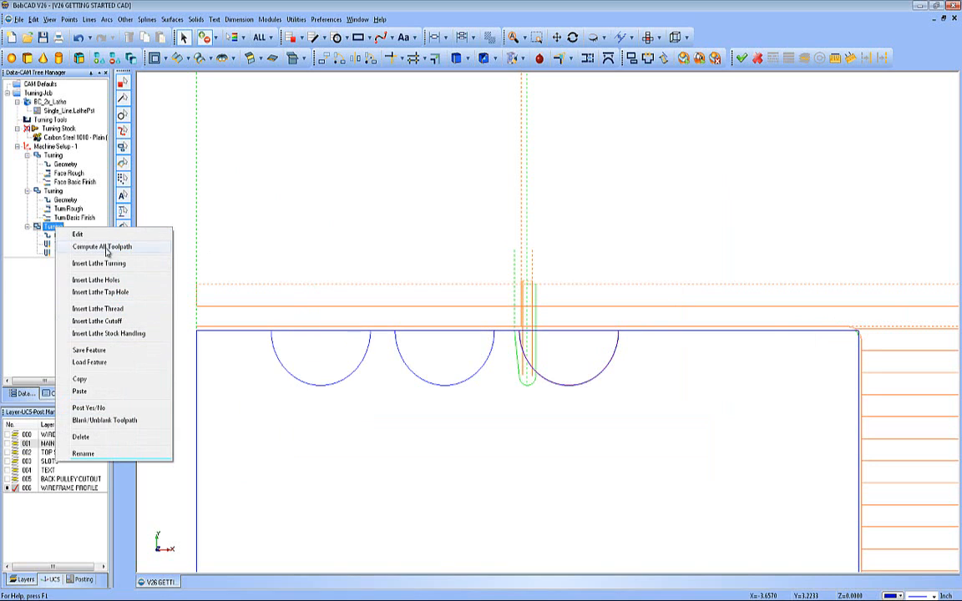
click(115, 364)
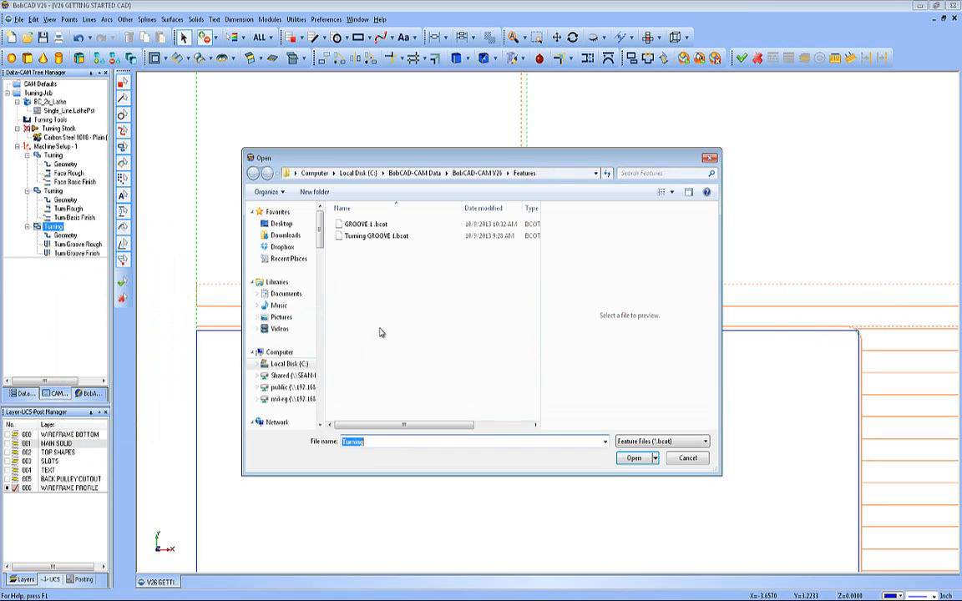
click(365, 224)
click(632, 458)
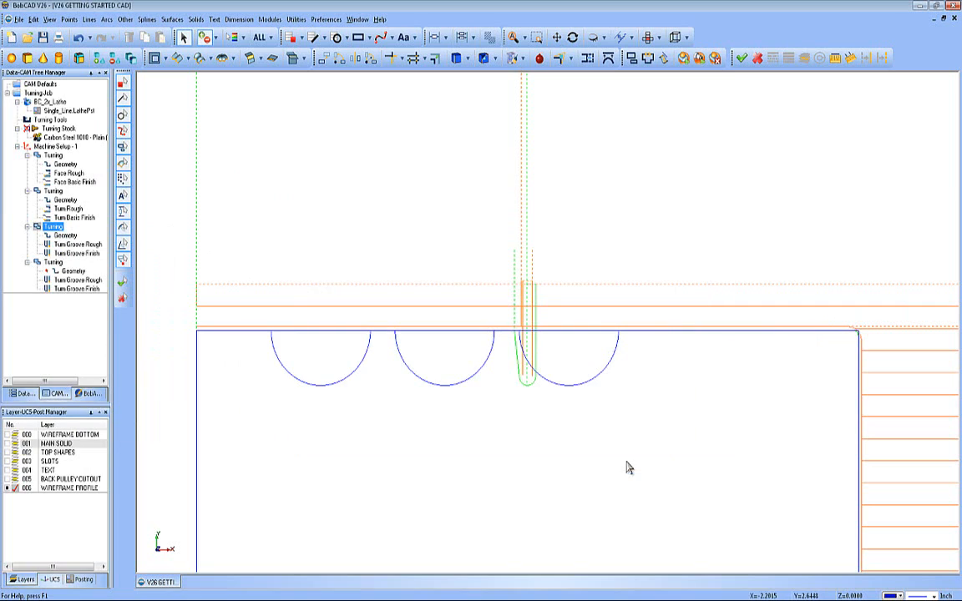
Assign the middle groove arc as the loaded feature's geometry and compute its toolpaths
right_click(73, 273)
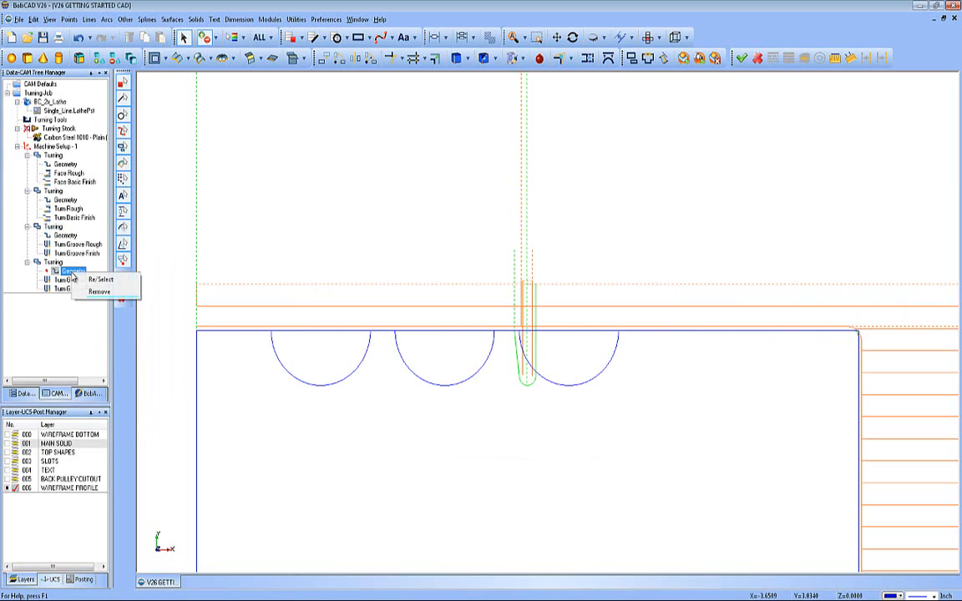
click(102, 276)
click(401, 369)
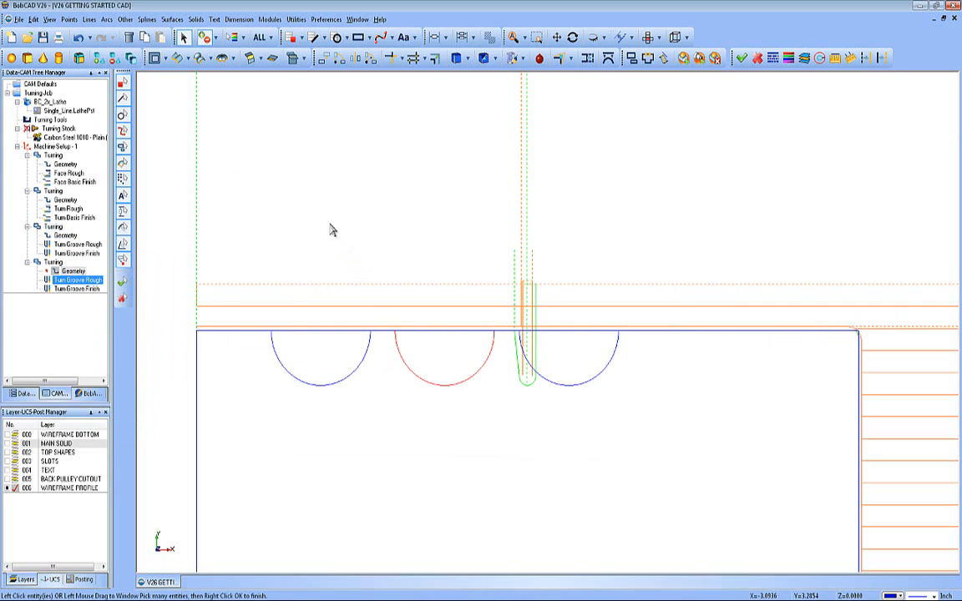
right_click(53, 263)
click(72, 280)
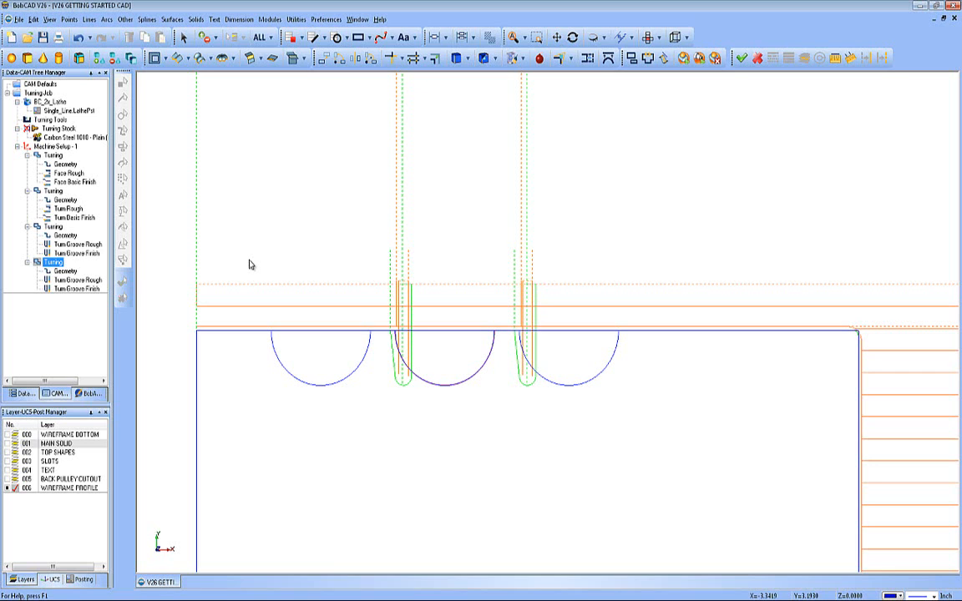
Copy the first groove's Turning feature and paste it after the second groove's feature
right_click(52, 227)
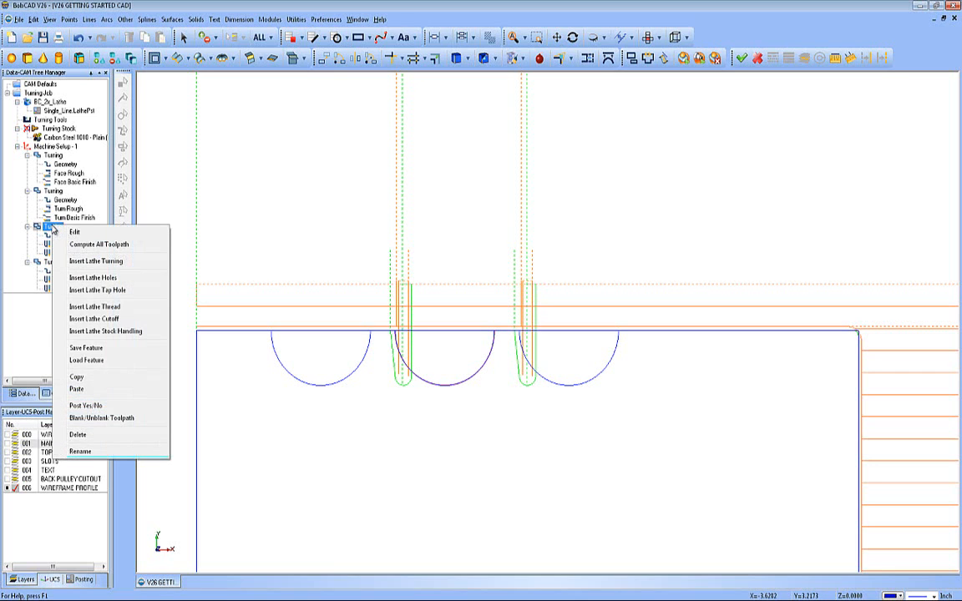
click(76, 377)
right_click(53, 263)
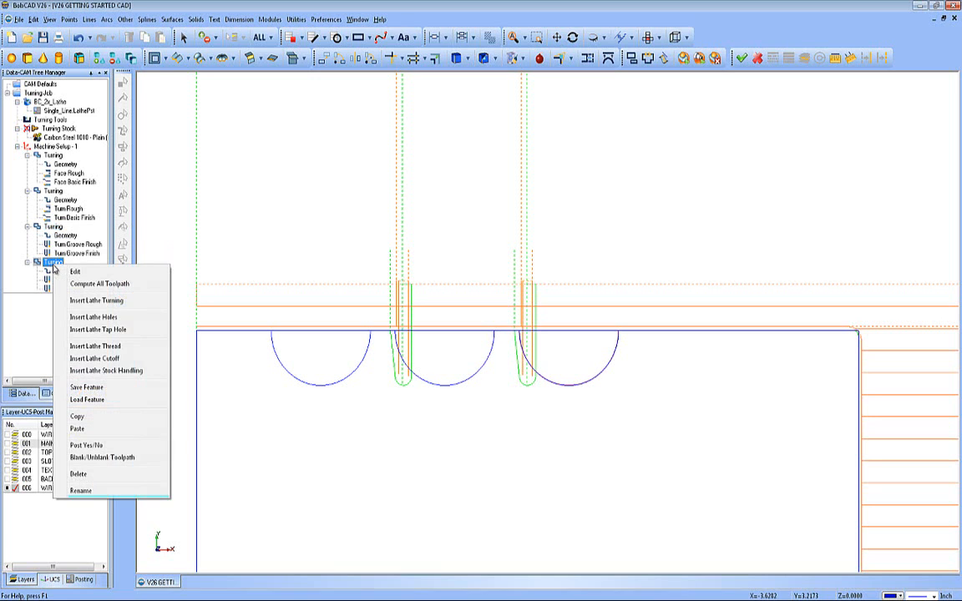
click(77, 429)
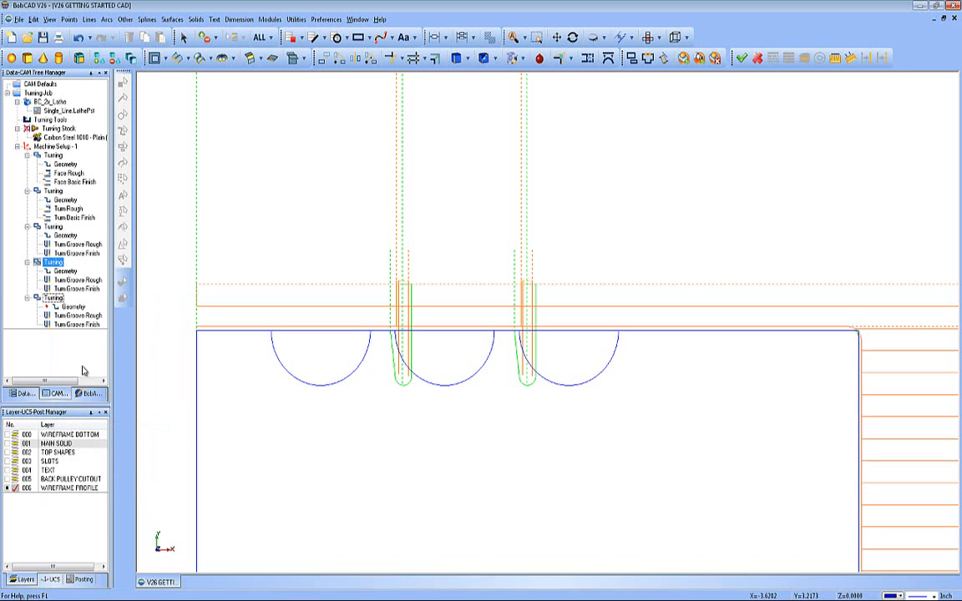
Assign the leftmost groove arc as the pasted feature's geometry and compute all its toolpaths
right_click(77, 308)
click(93, 316)
click(277, 358)
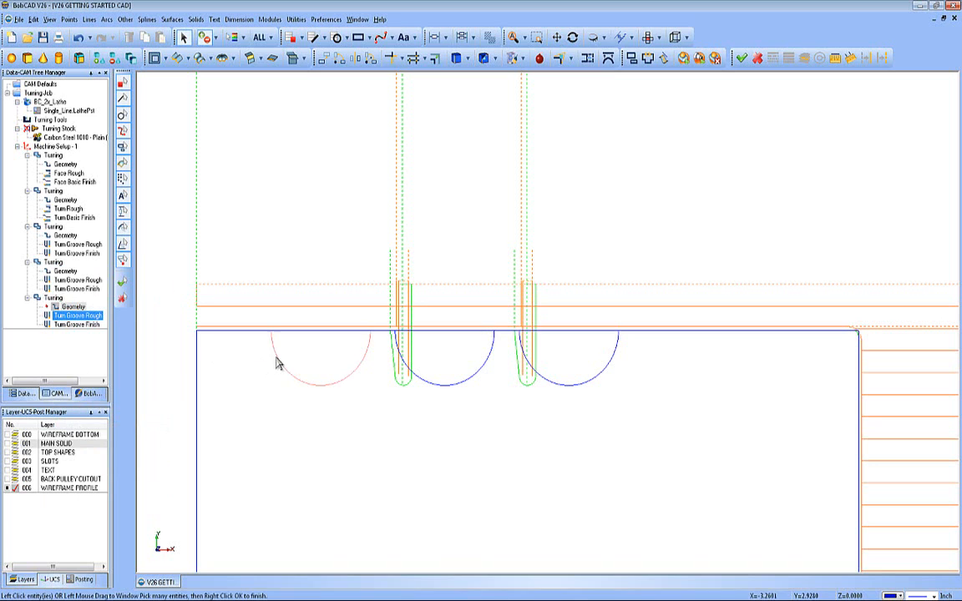
right_click(252, 250)
click(266, 258)
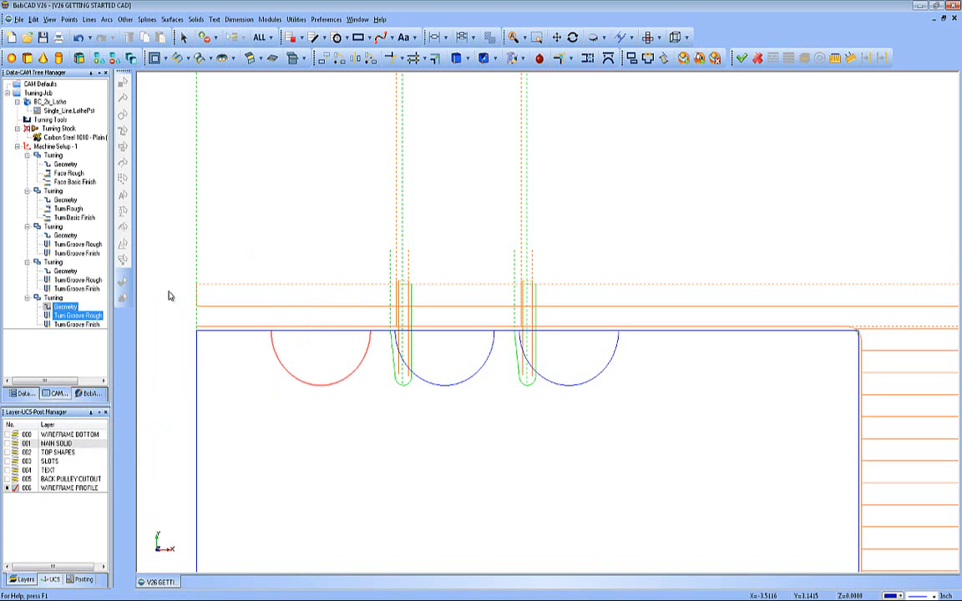
click(62, 299)
right_click(62, 299)
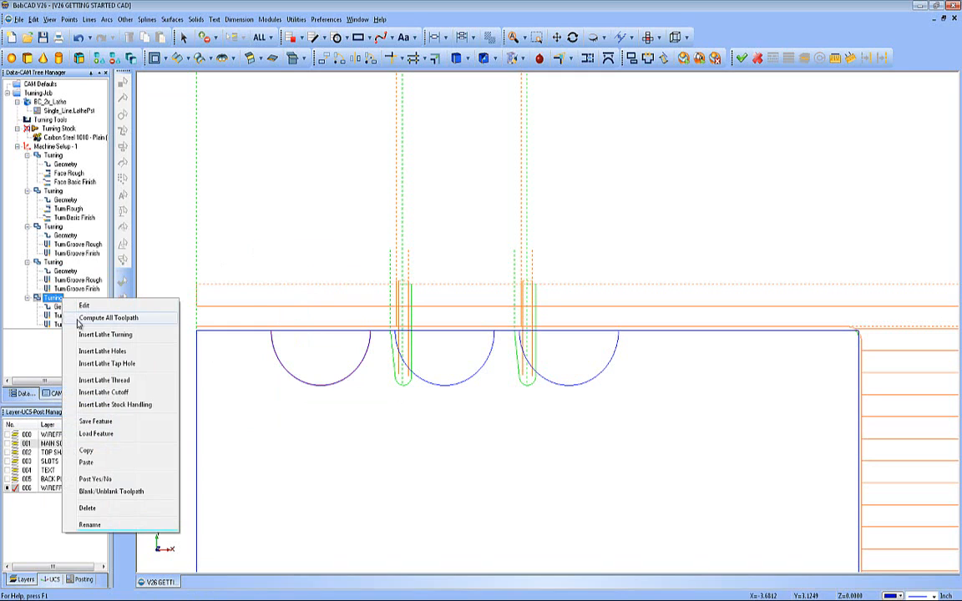
click(92, 319)
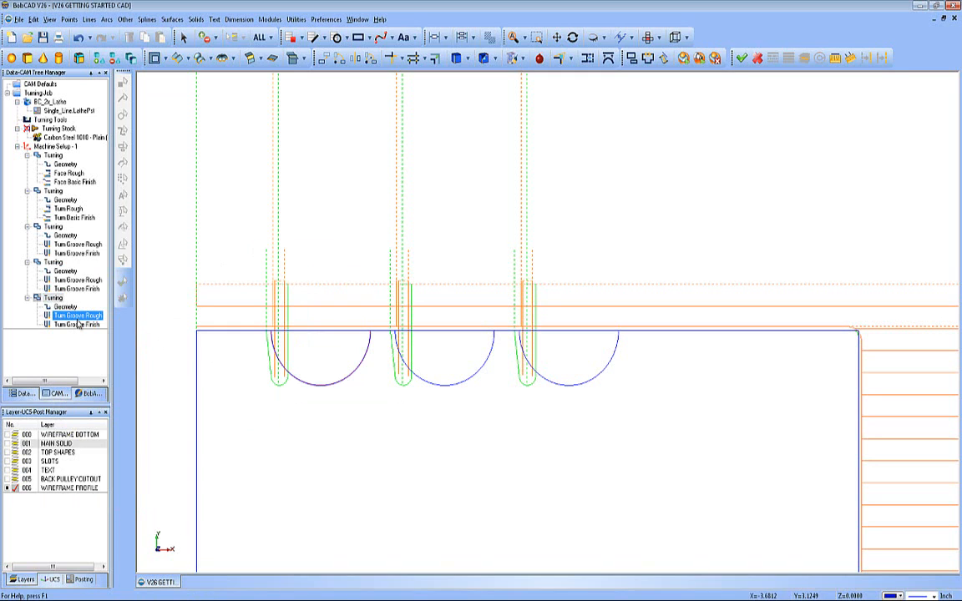
click(77, 325)
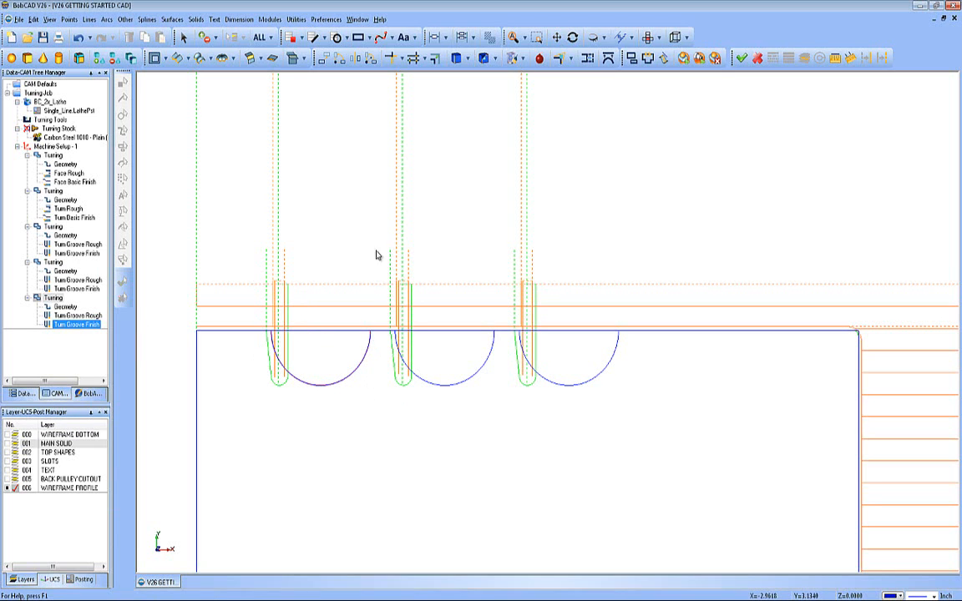
Add a Lathe Hole feature to Machine Setup - 1 with its geometry point at the part origin
click(514, 42)
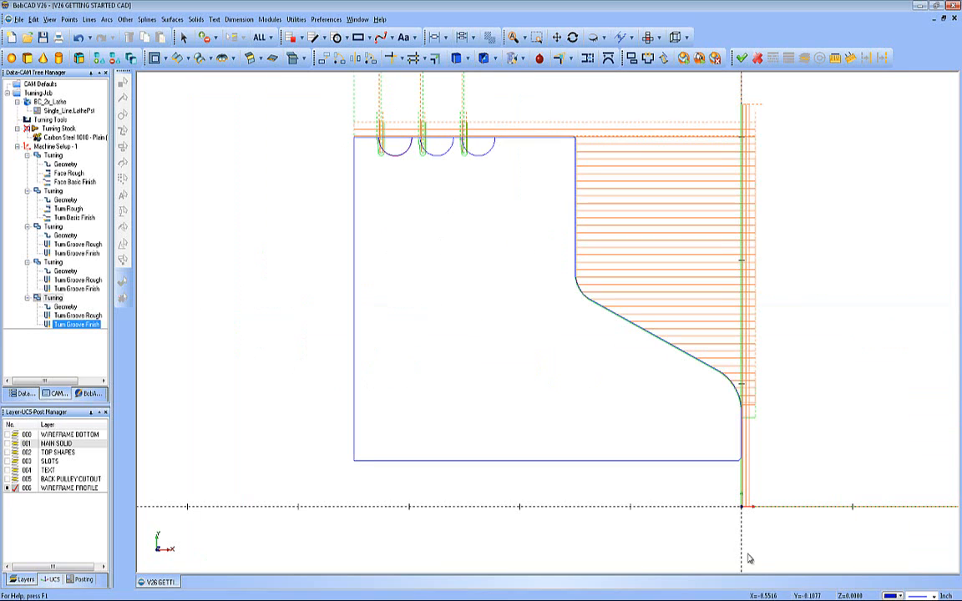
click(57, 146)
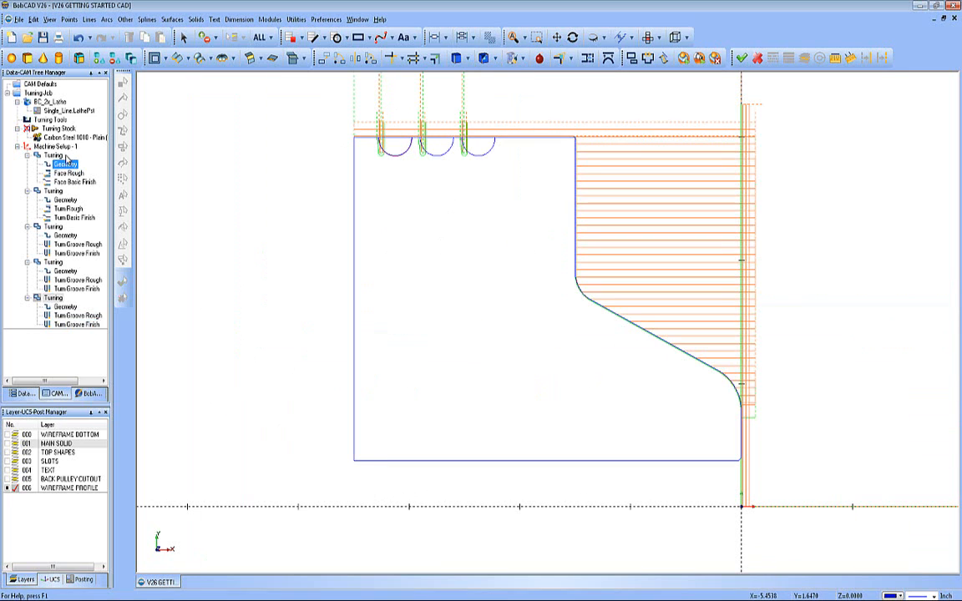
right_click(60, 146)
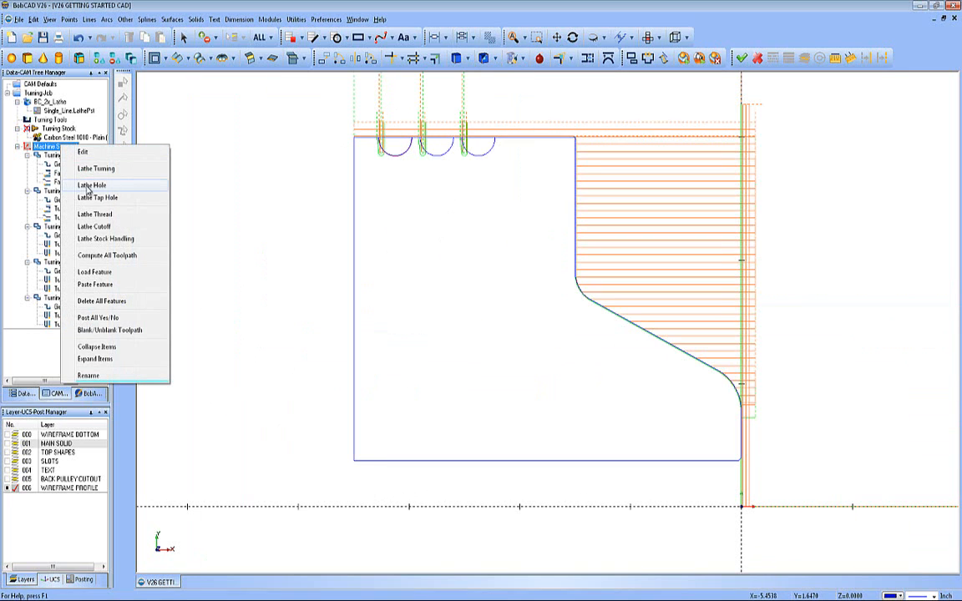
click(87, 191)
click(381, 180)
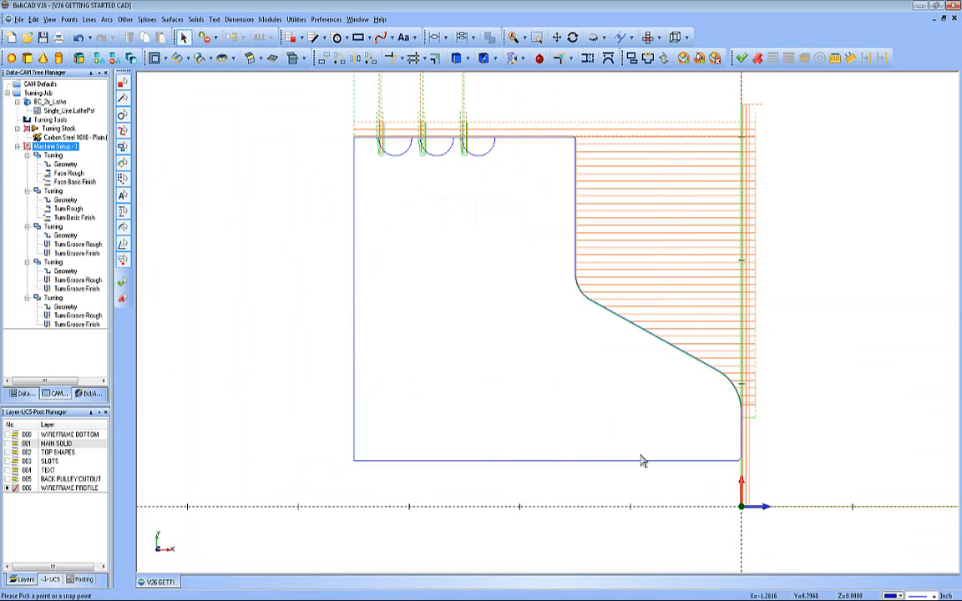
click(740, 507)
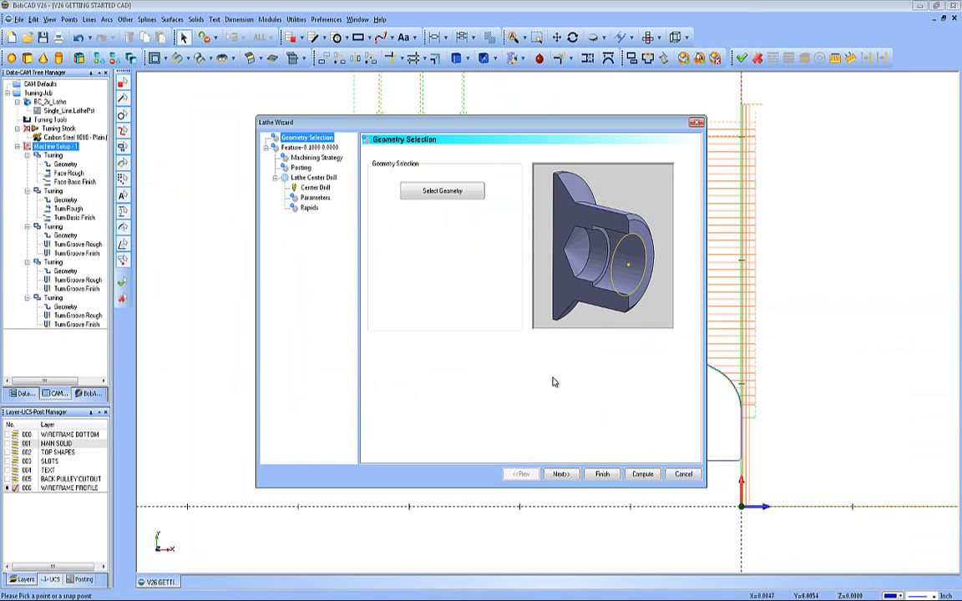
Set the through hole's total depth to 4 and diameter to 0.75, keeping the default rapid and feed planes
click(561, 475)
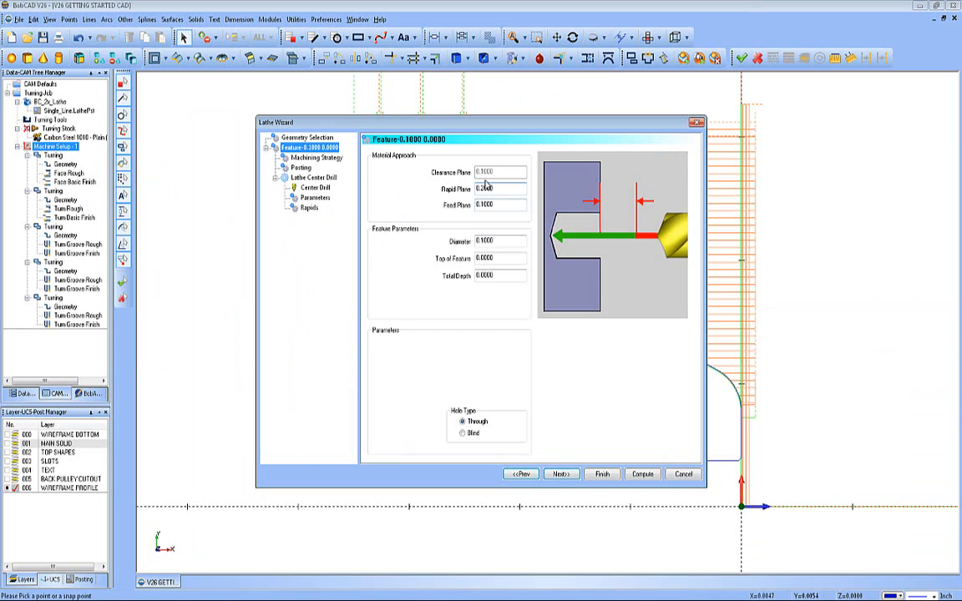
drag(498, 276, 440, 277)
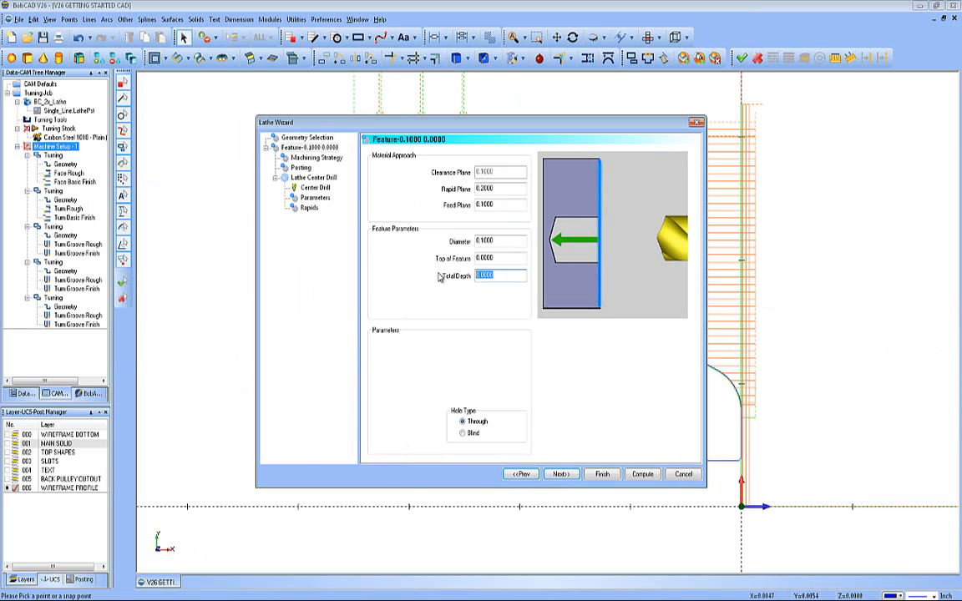
text(4)
mouse_move(475, 206)
mouse_down()
mouse_move(501, 206)
mouse_move(477, 190)
mouse_up()
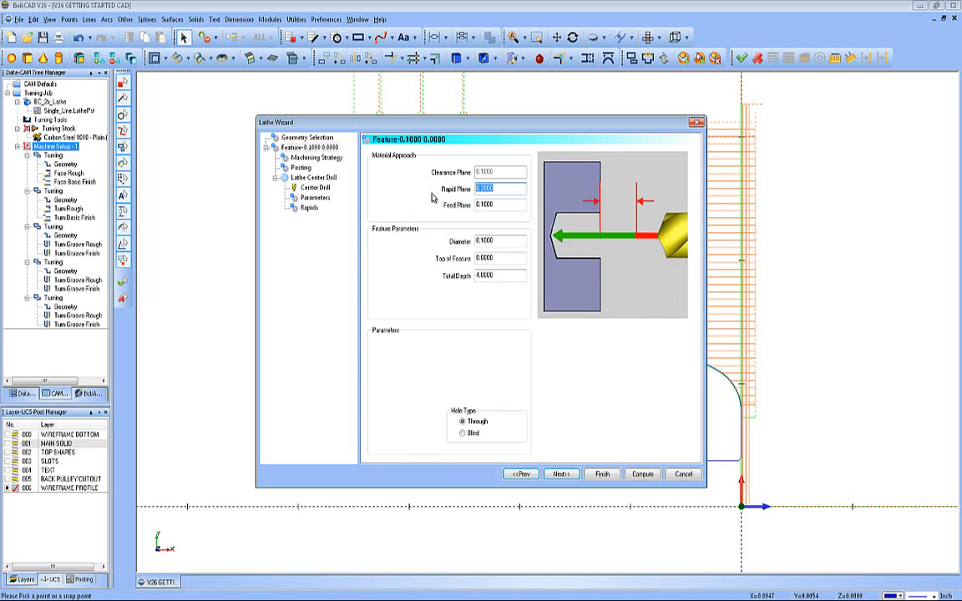
key(Tab)
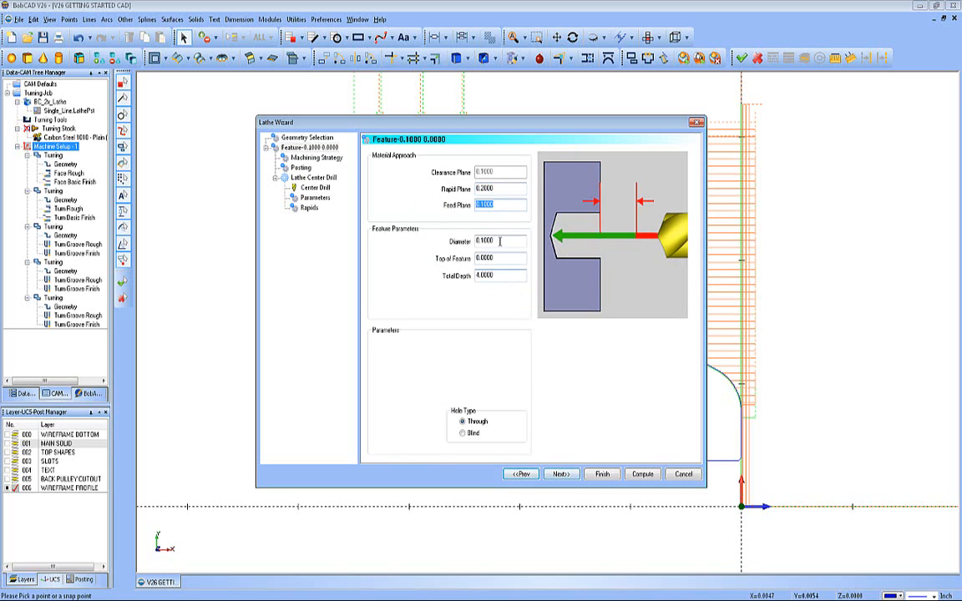
key(Tab)
key(BackSpace)
key(Tab)
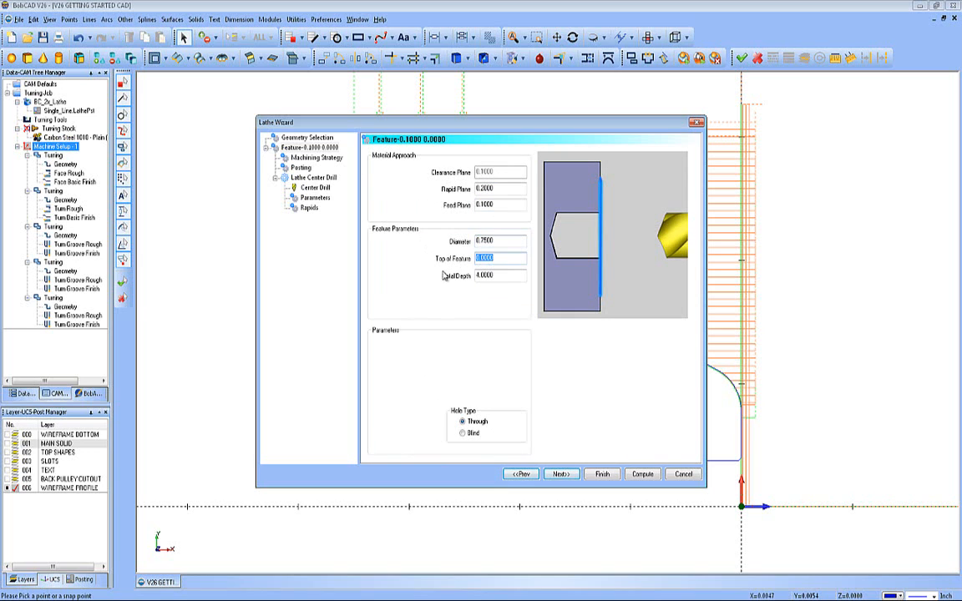
Apply the Hole machining template and set its posting to Canned Cycles with the default 0.01 shift
click(558, 474)
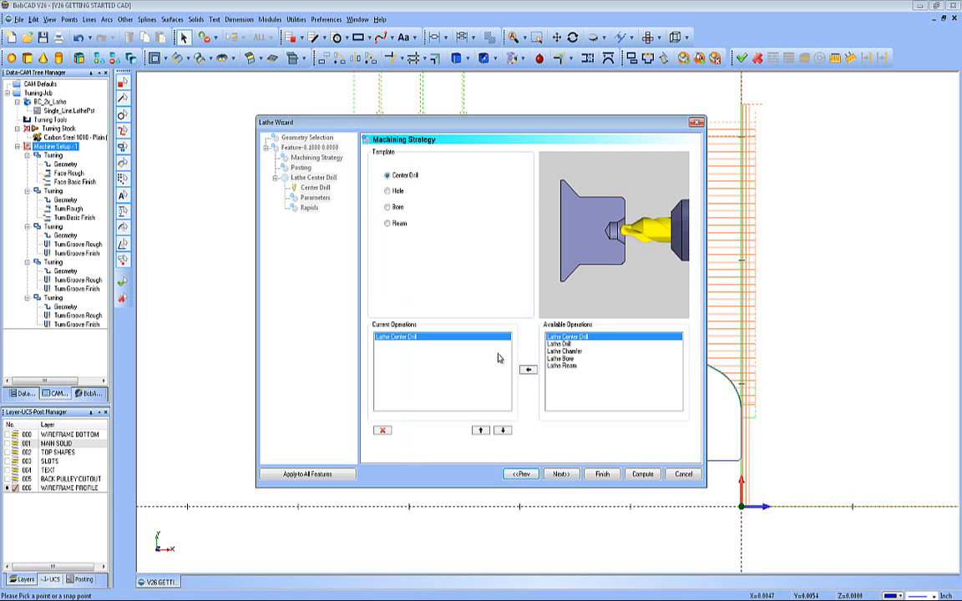
click(391, 192)
click(560, 473)
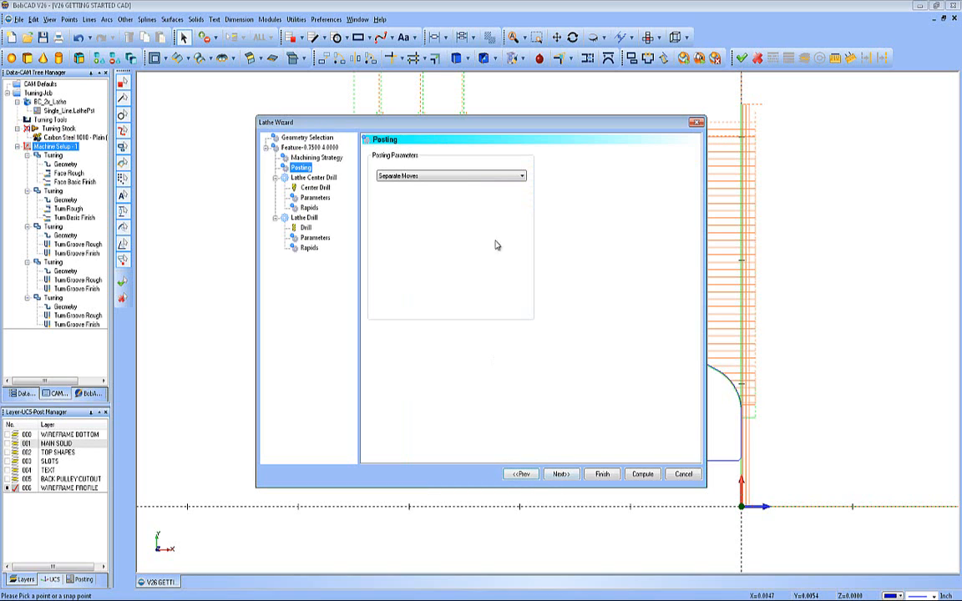
click(461, 176)
click(458, 194)
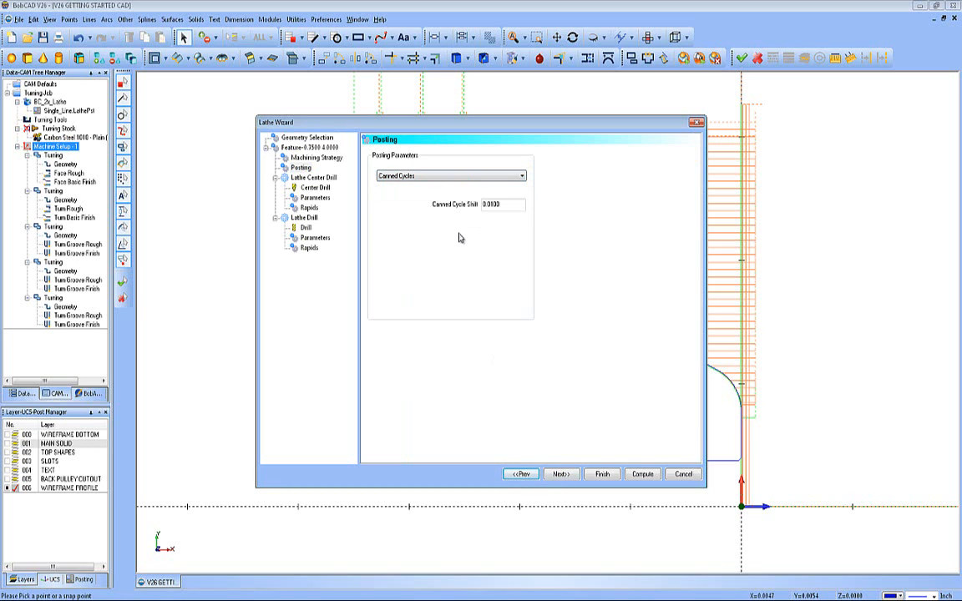
click(560, 473)
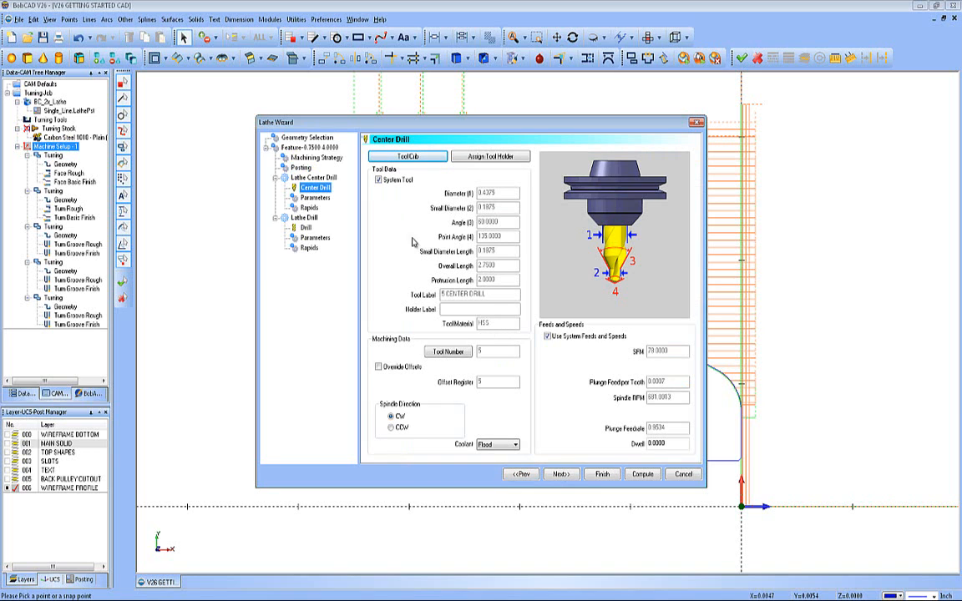
Add the 1/2 - 90 DEGREE SPOT DRILL from the tool library to the tool crib and use it for the center drill operation
click(392, 157)
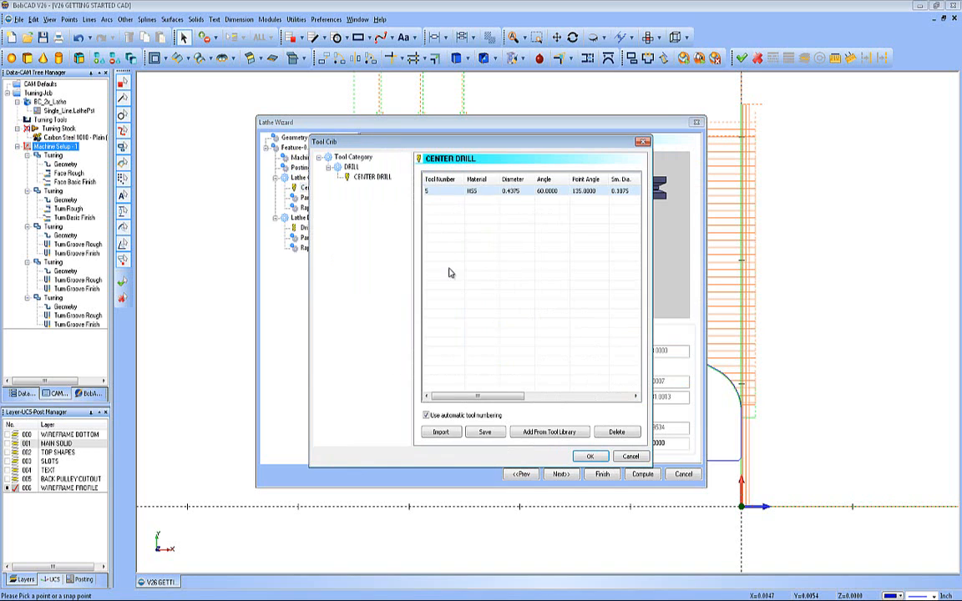
click(549, 432)
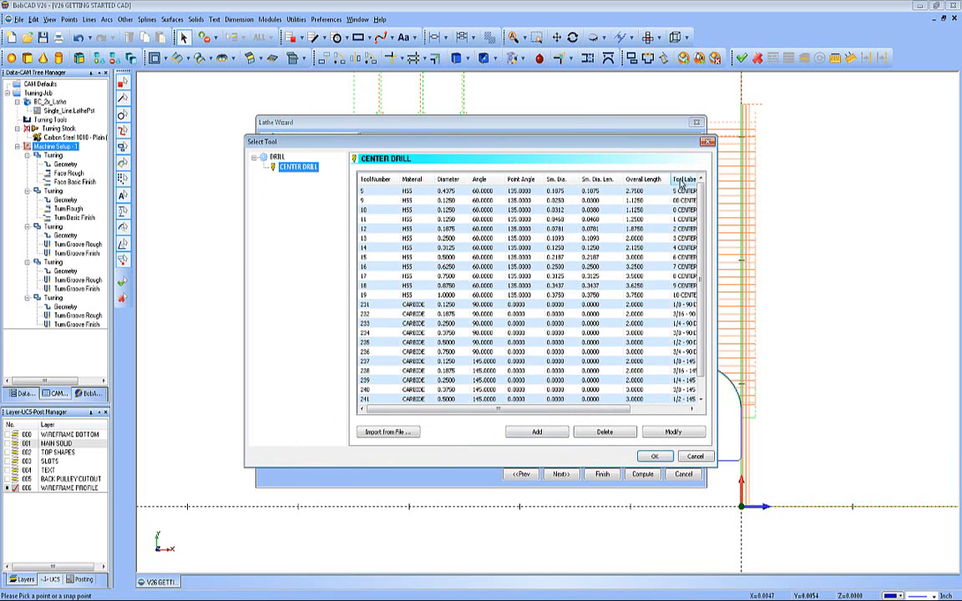
drag(681, 178, 397, 179)
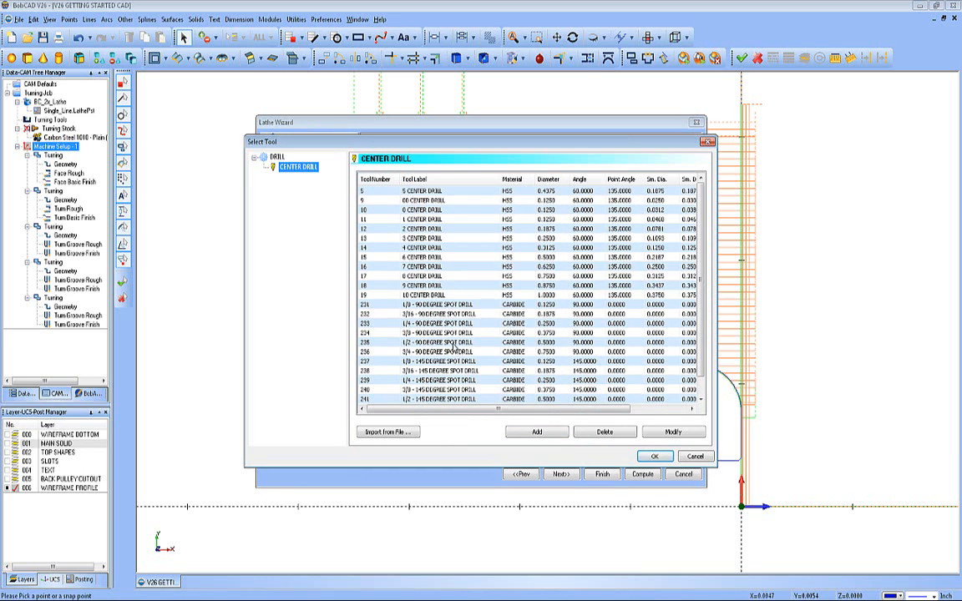
click(409, 343)
click(654, 457)
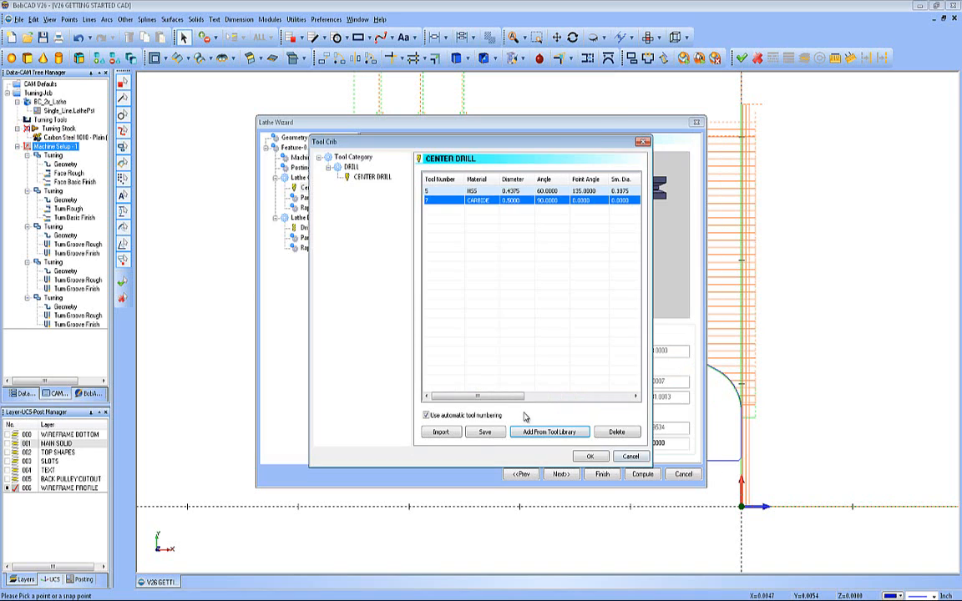
key(Return)
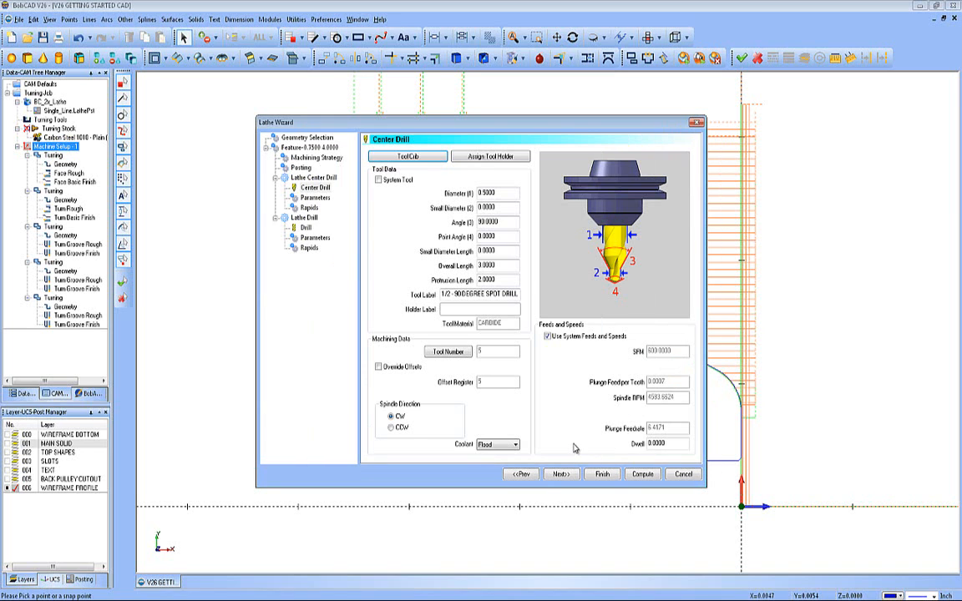
Assign the Drill Chuck CAT 40 holder to the spot drill, keeping its default protrusion length
click(485, 156)
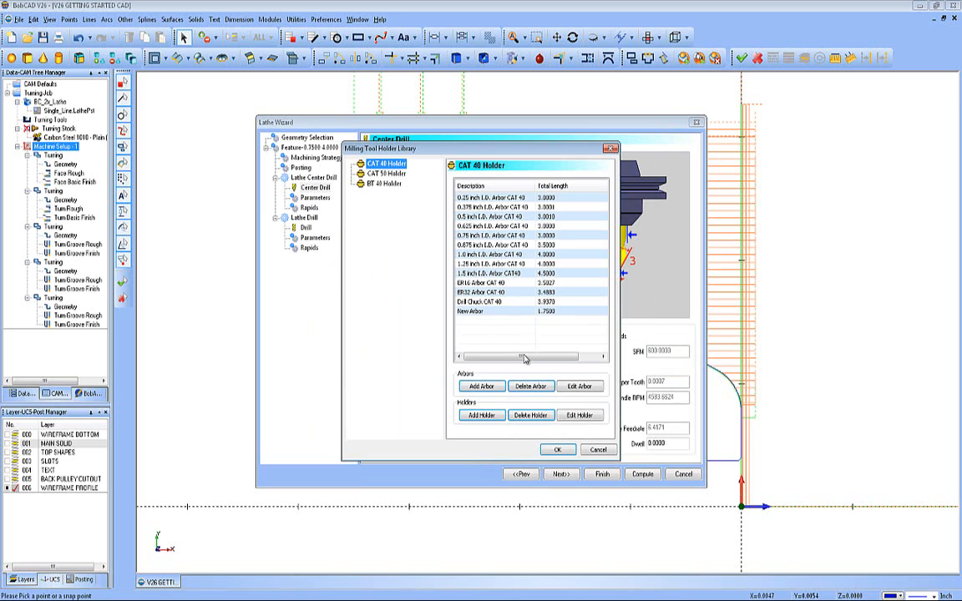
click(480, 302)
click(555, 451)
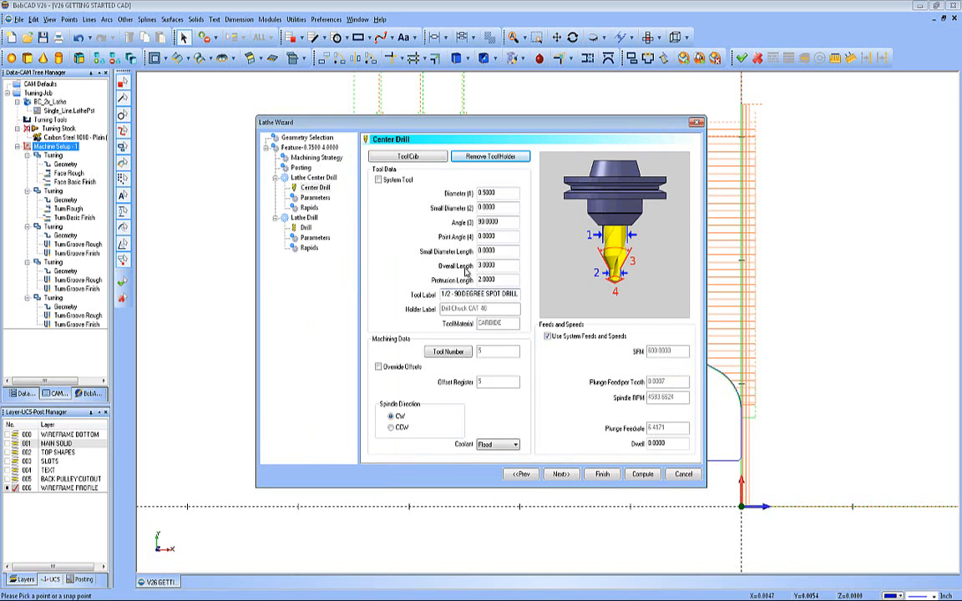
drag(499, 280, 444, 285)
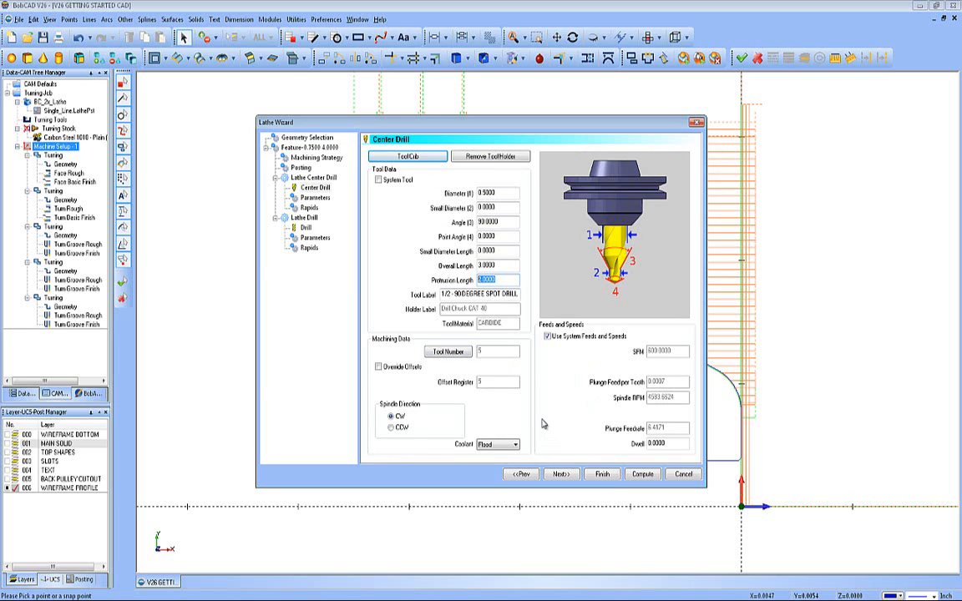
Set the center drill's depth to 0.1 and center diameter to 0.2, keeping the center angle at 90
click(560, 473)
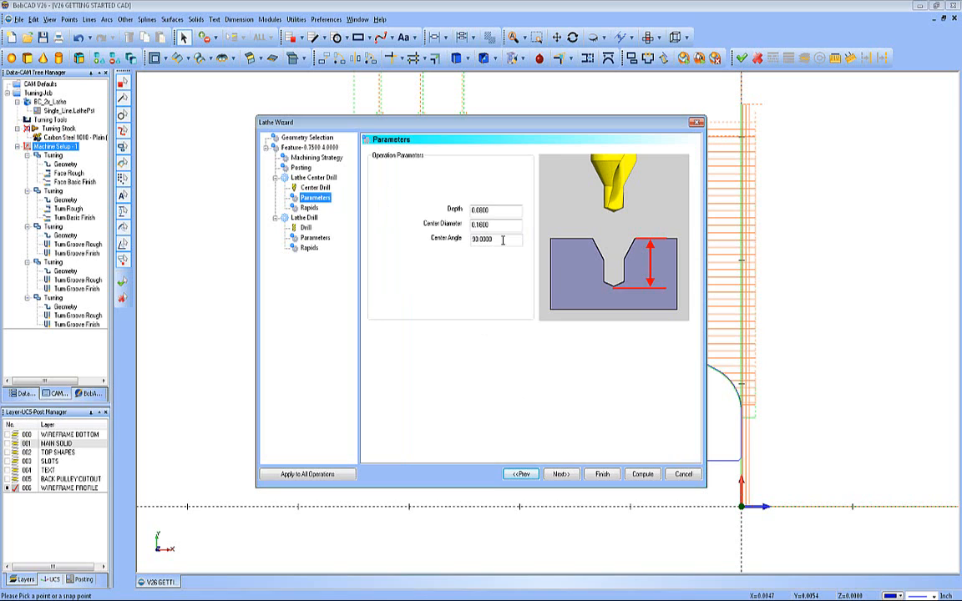
key(Tab)
key(BackSpace)
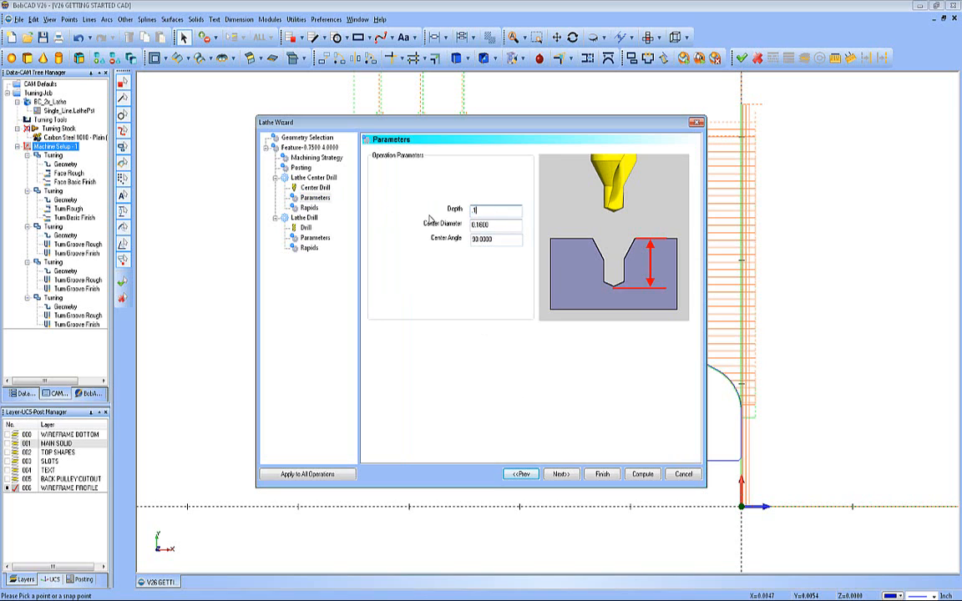
click(493, 226)
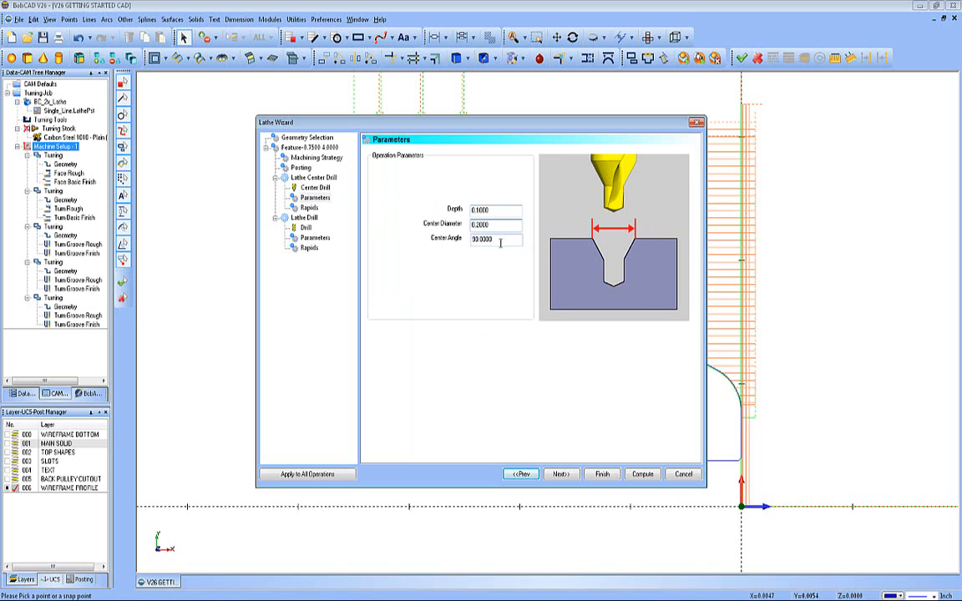
click(501, 243)
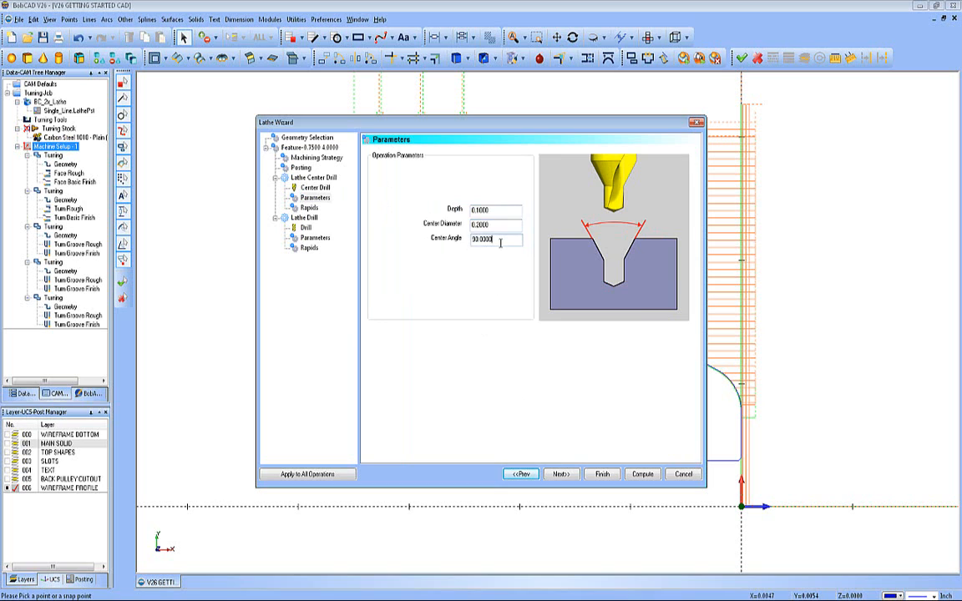
Keep Default Rapid On Exit as the center drill's rapid type
click(559, 474)
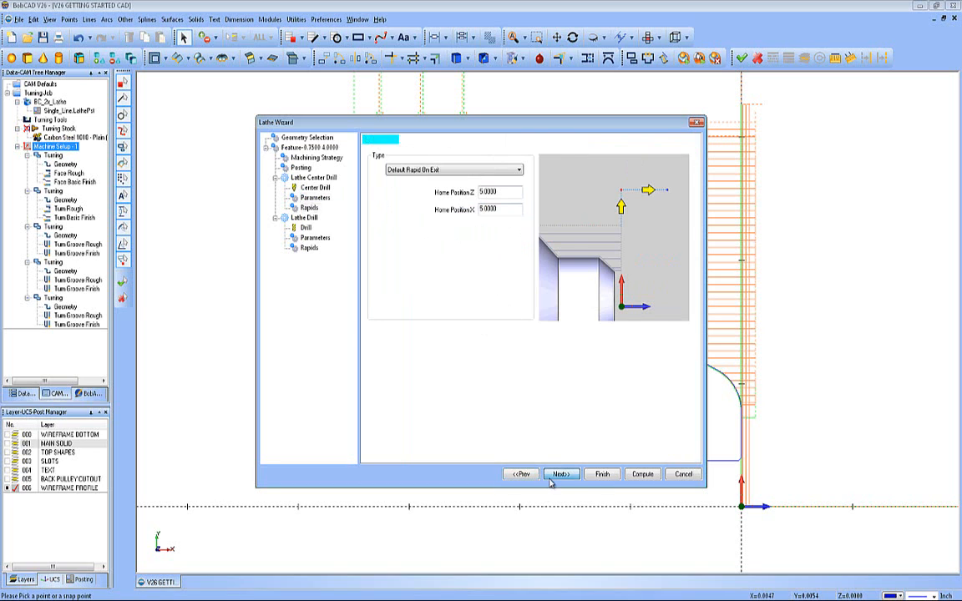
click(408, 171)
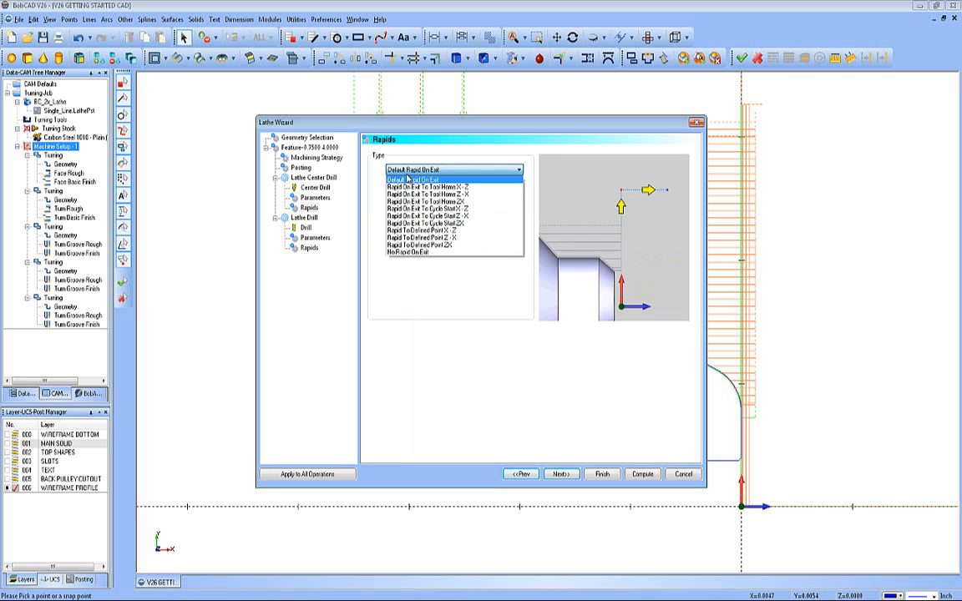
click(408, 177)
Assign the Drill Chuck CAT 40 holder to the 3/4 drill of the Lathe Drill operation
click(557, 474)
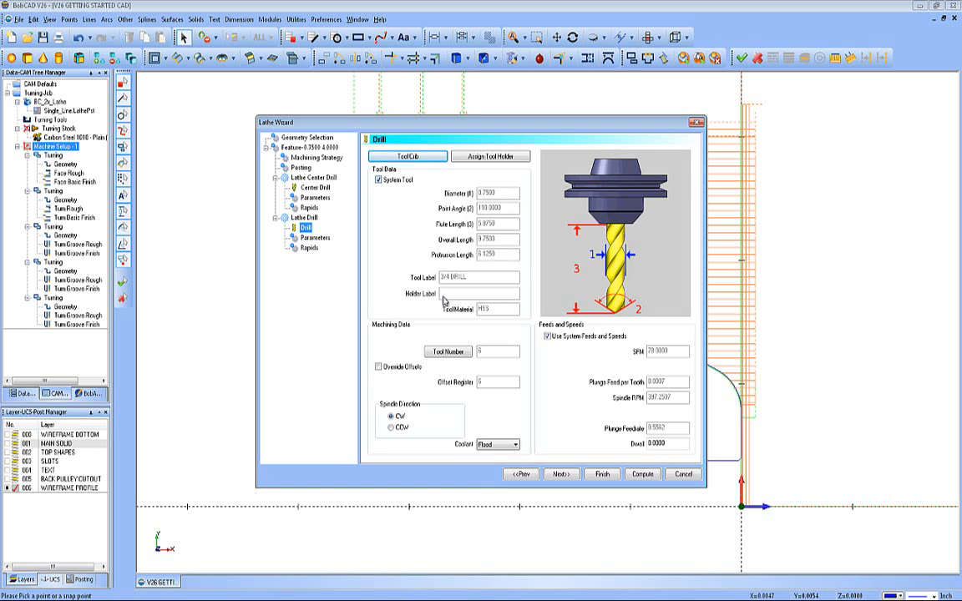
click(488, 156)
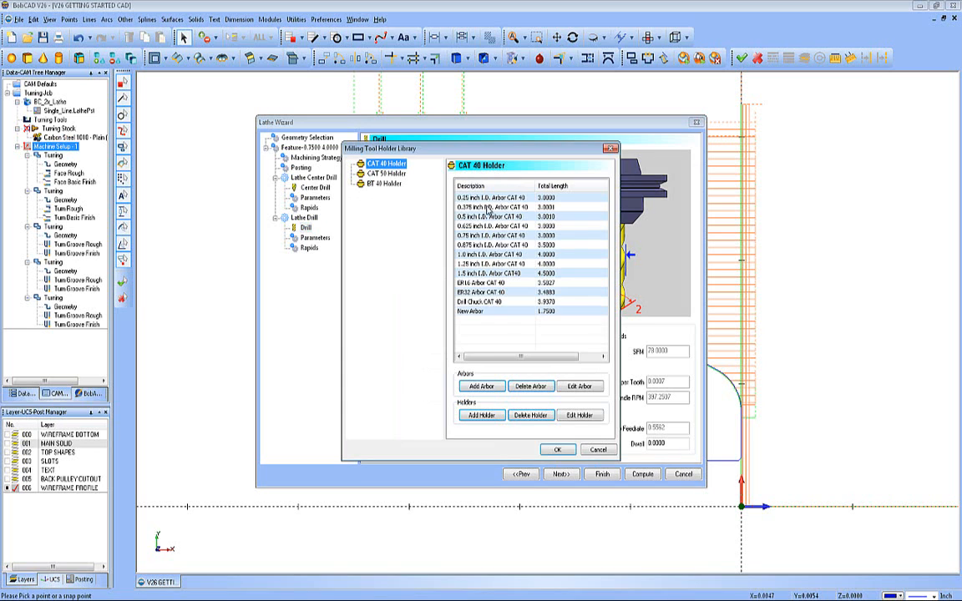
click(485, 303)
click(556, 452)
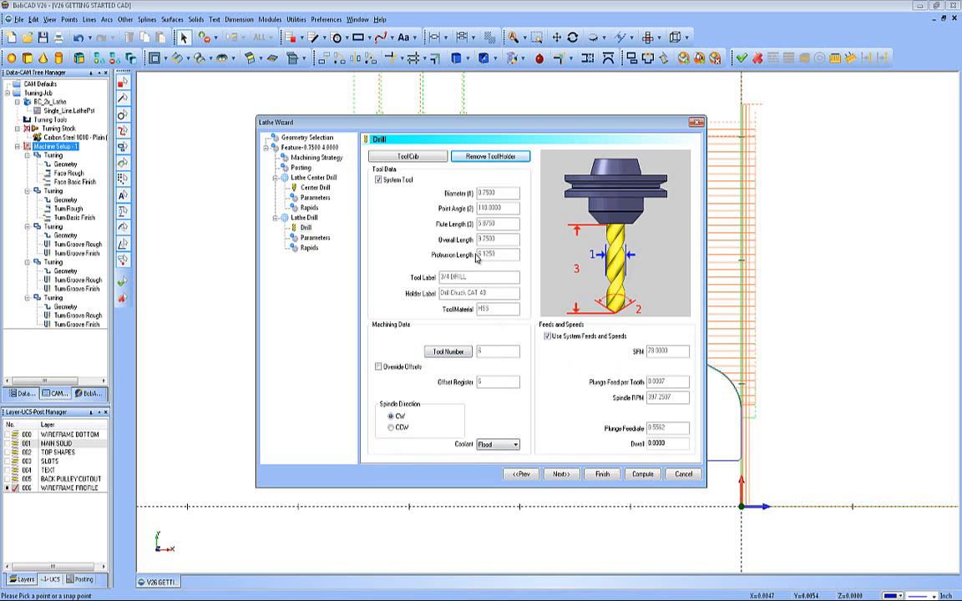
Set the drill's cycle type to Peck with cutting conditions and default rapids kept, and compute the hole feature
click(568, 476)
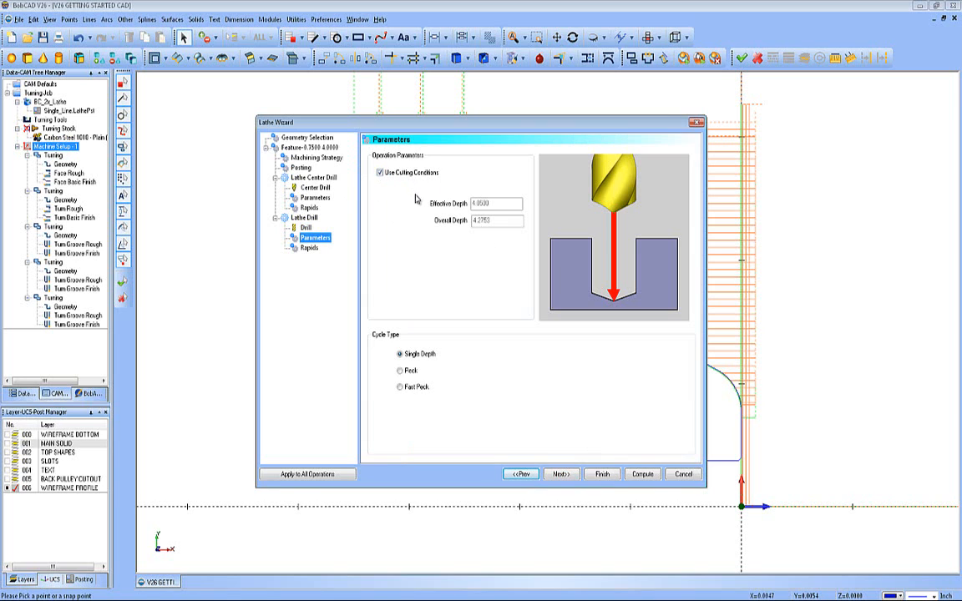
click(380, 172)
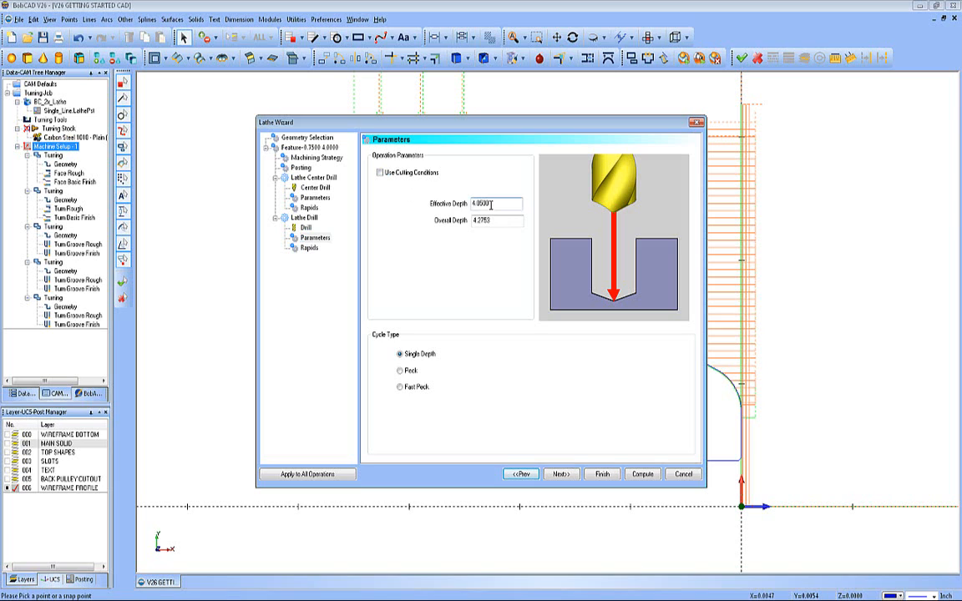
click(380, 172)
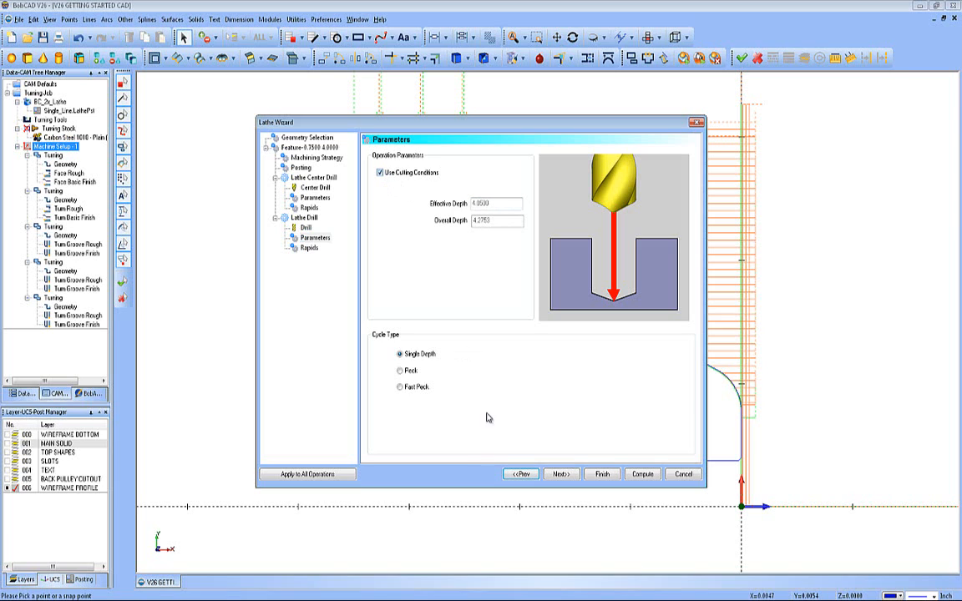
click(409, 370)
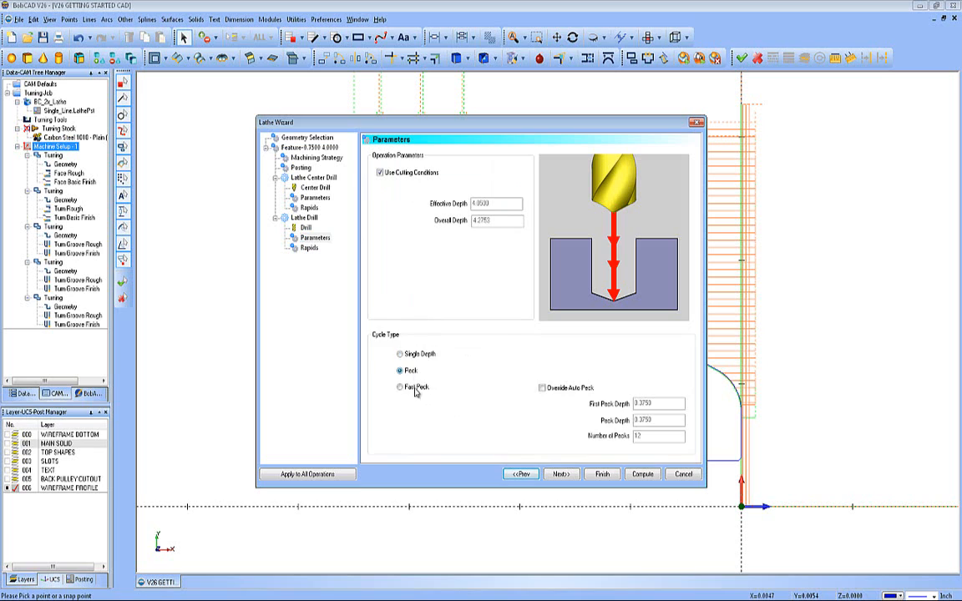
click(413, 387)
click(410, 371)
click(560, 474)
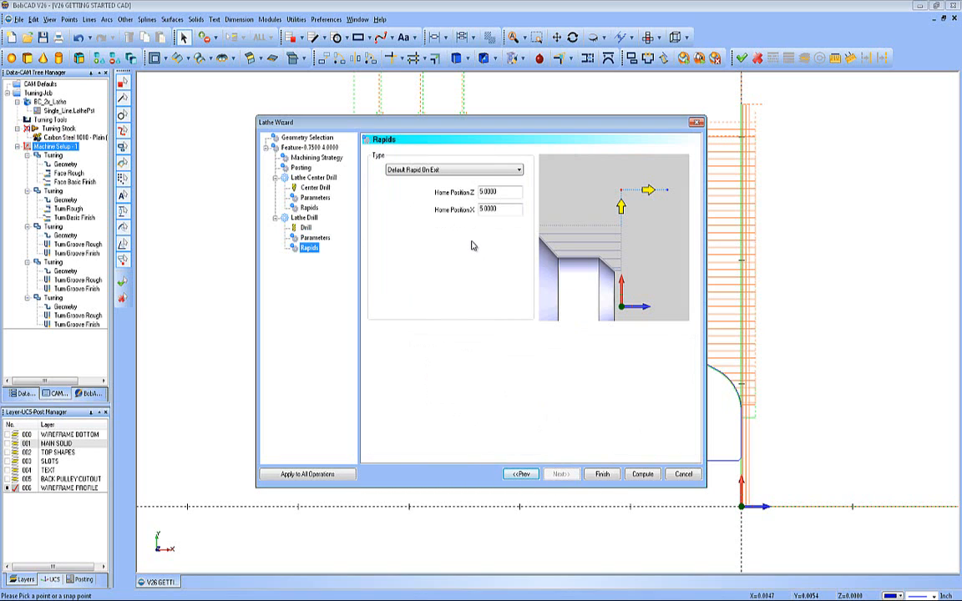
click(642, 473)
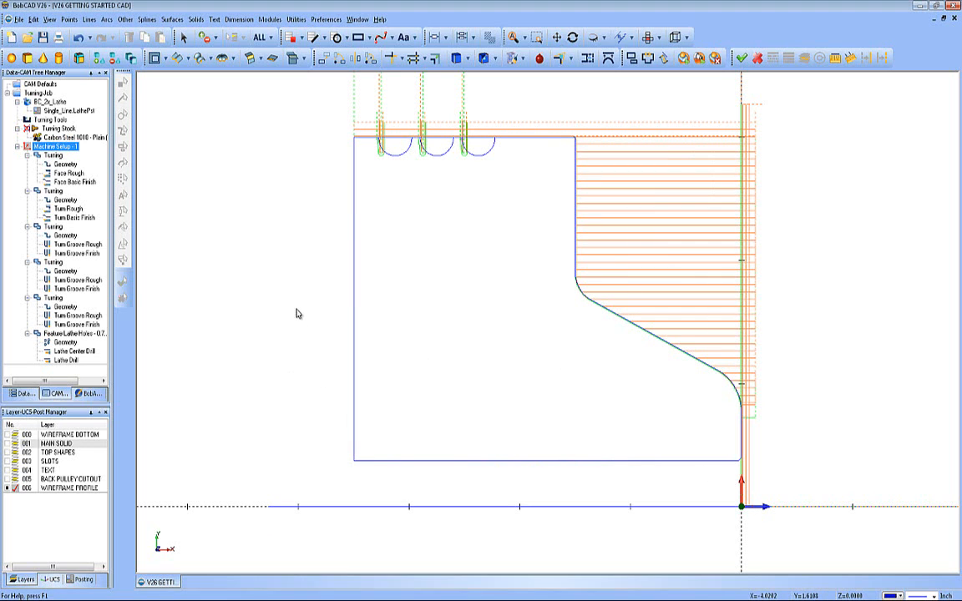
Add a Lathe Cutoff feature to Machine Setup - 1 with its geometry point at the profile's lower back corner
scroll(296, 313, down, 1)
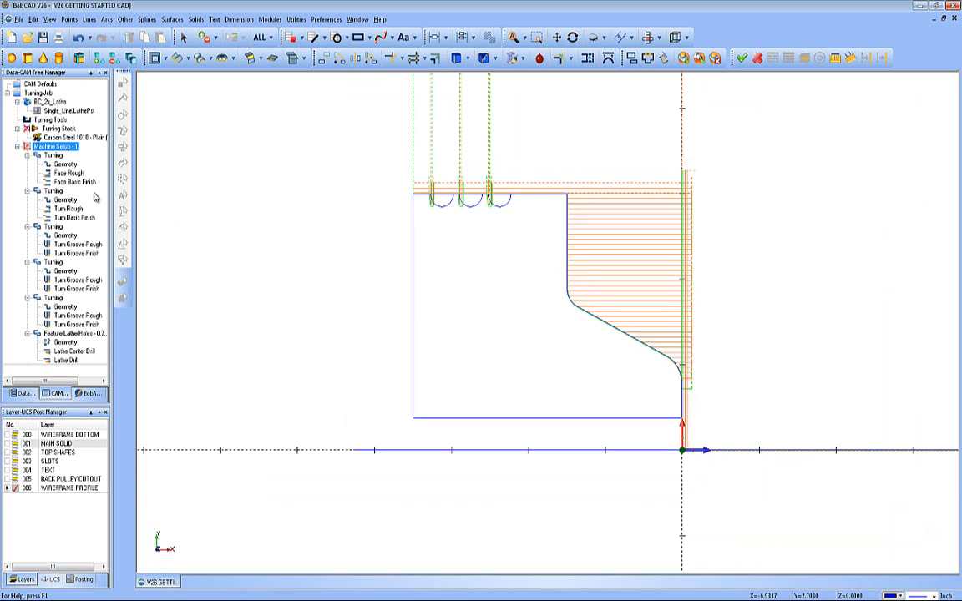
right_click(61, 153)
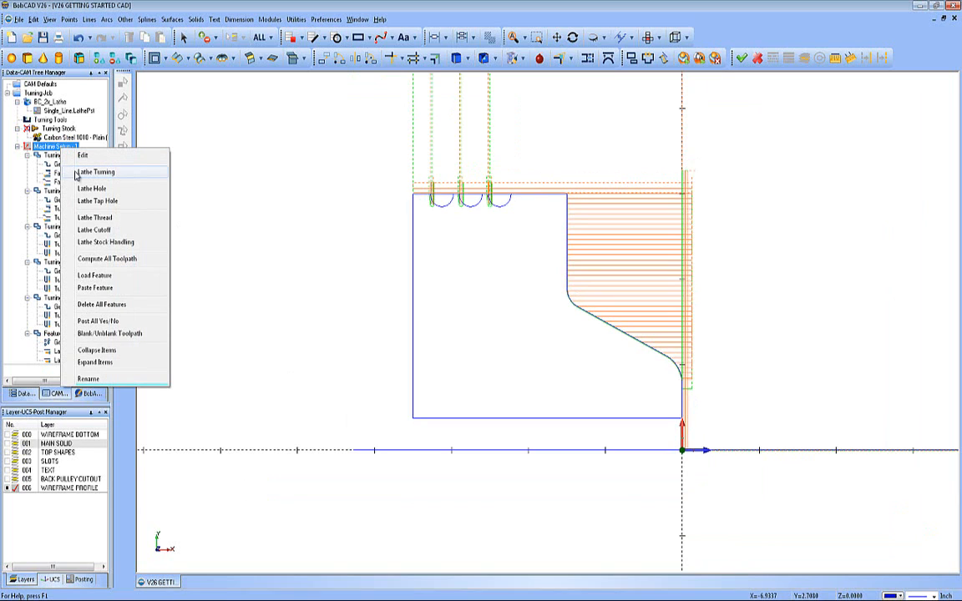
click(94, 231)
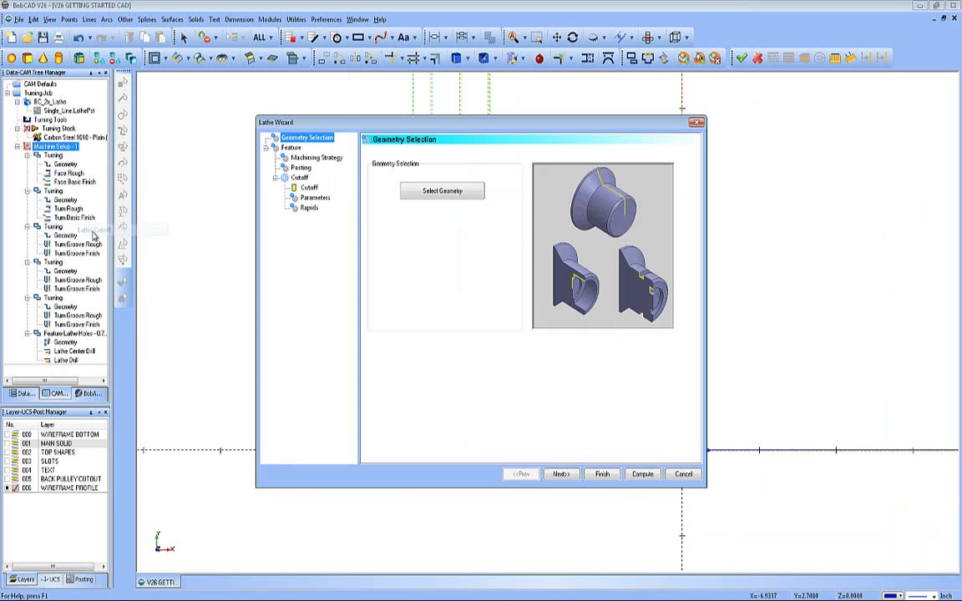
click(451, 191)
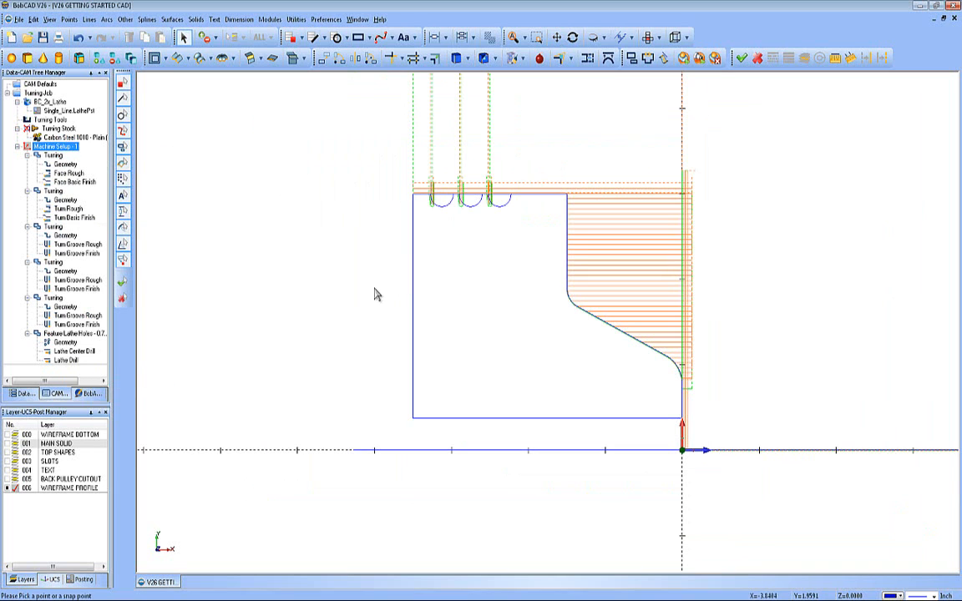
click(416, 425)
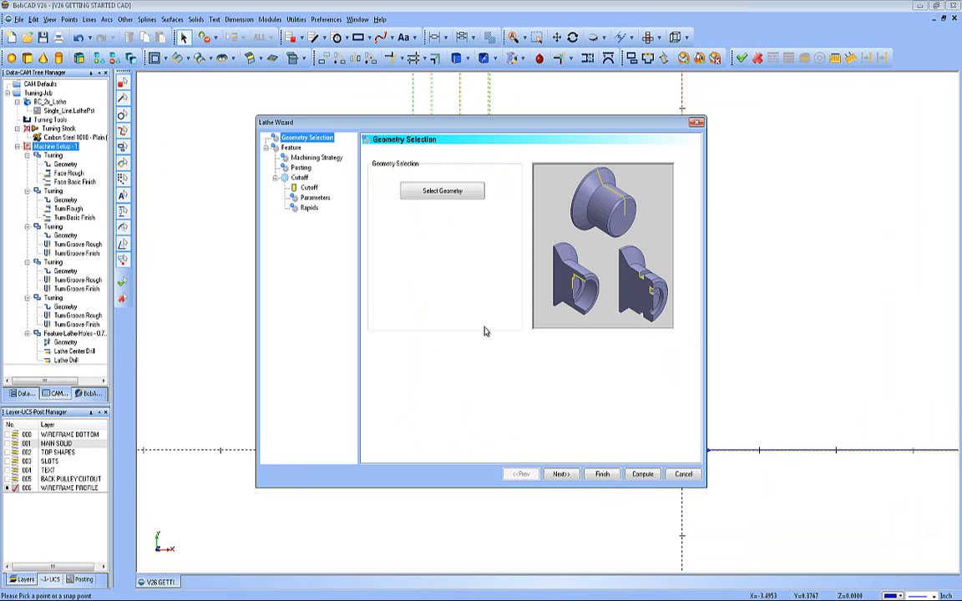
Keep the cutoff feature's default stock values, Cutoff template and posting, and label its tool CUTOFF TOOL
click(561, 473)
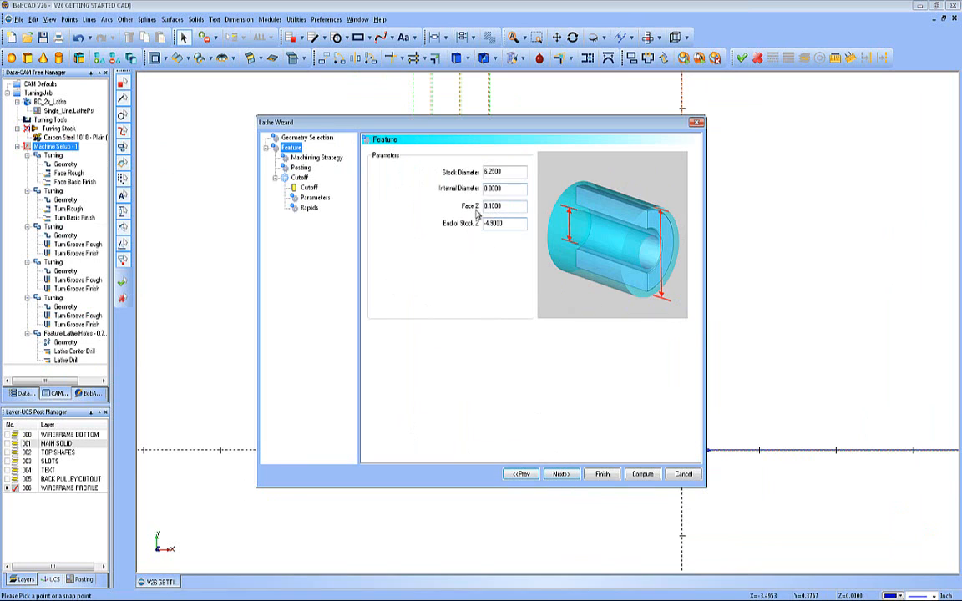
click(561, 474)
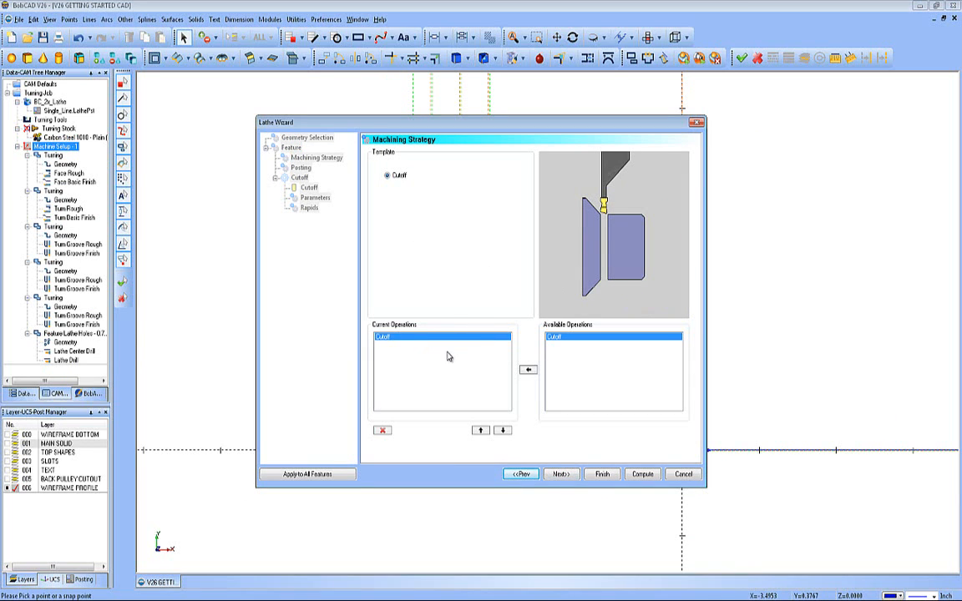
click(560, 476)
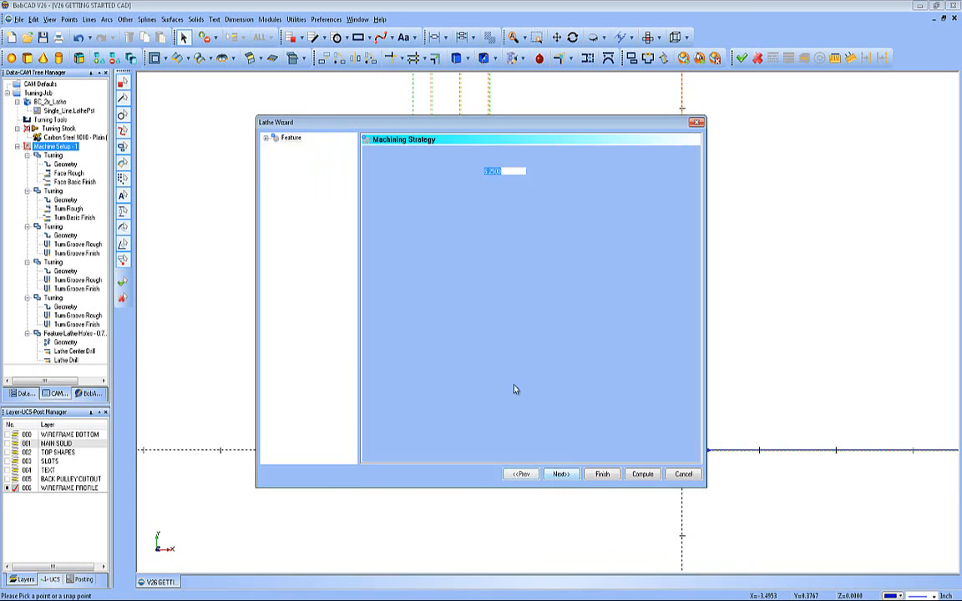
click(560, 474)
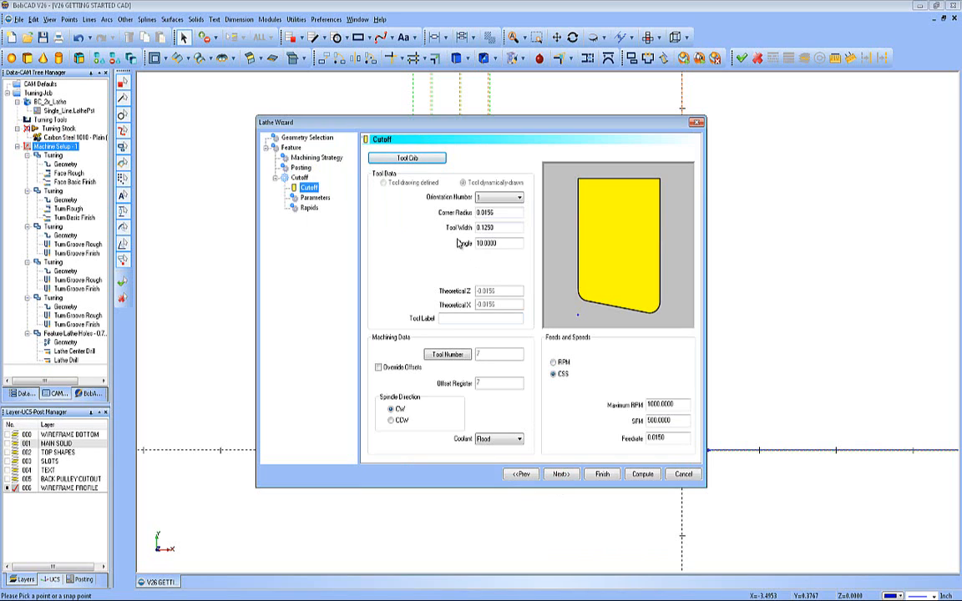
click(468, 318)
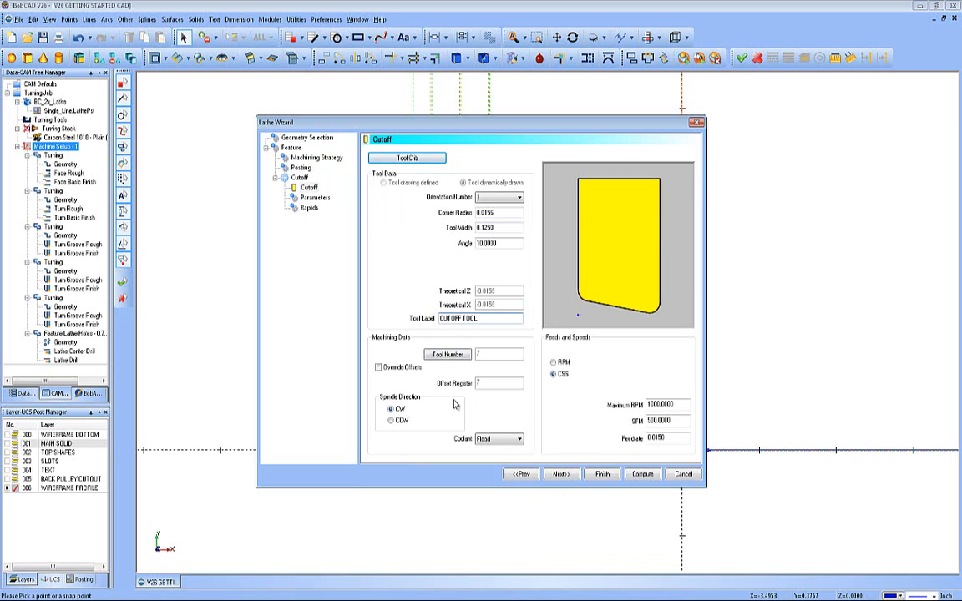
Set the cutoff operation's Cutoff X to 0.2500 with Cutoff Z kept at -3.5000
click(560, 474)
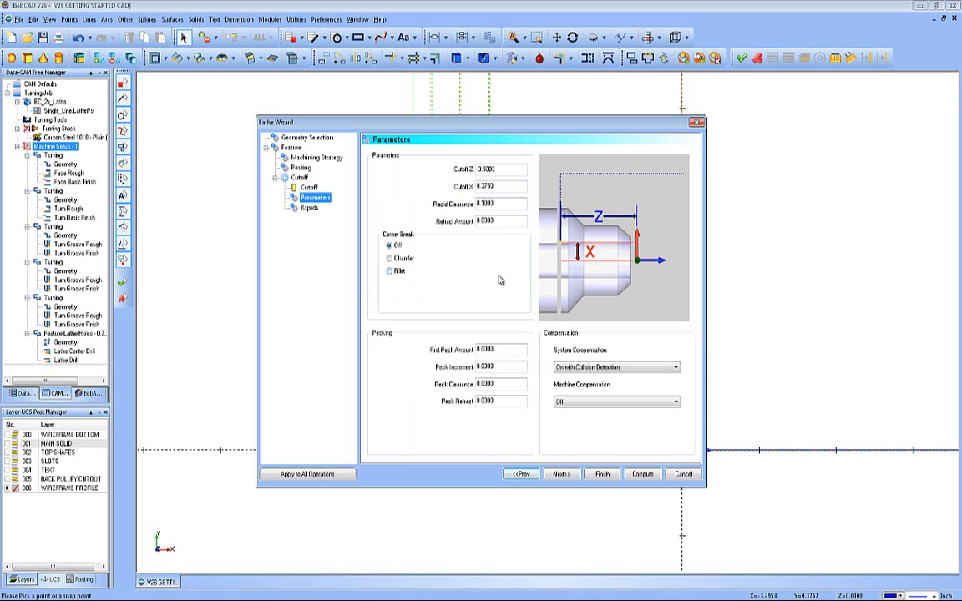
drag(498, 170, 477, 169)
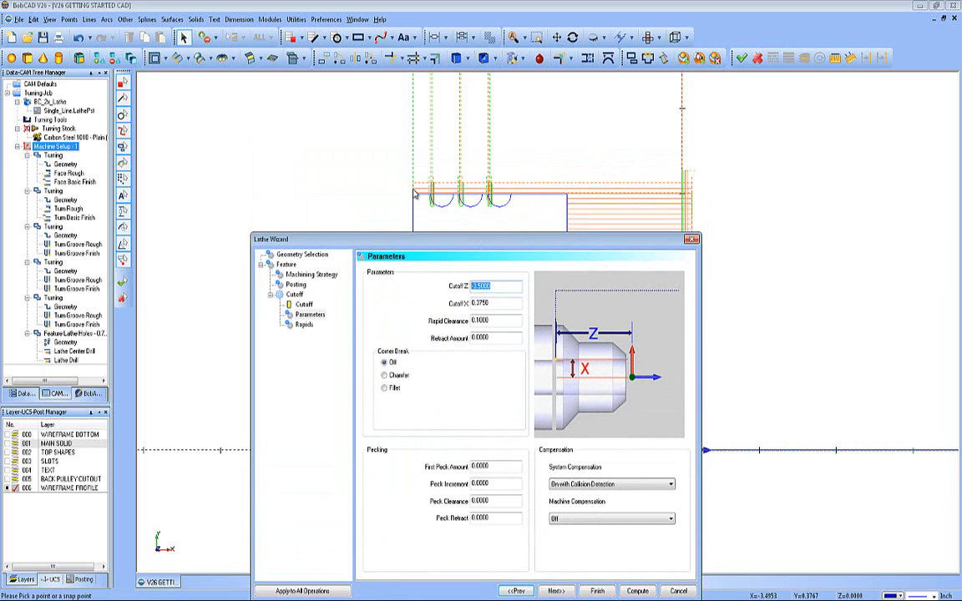
drag(498, 303, 457, 303)
drag(685, 177, 717, 127)
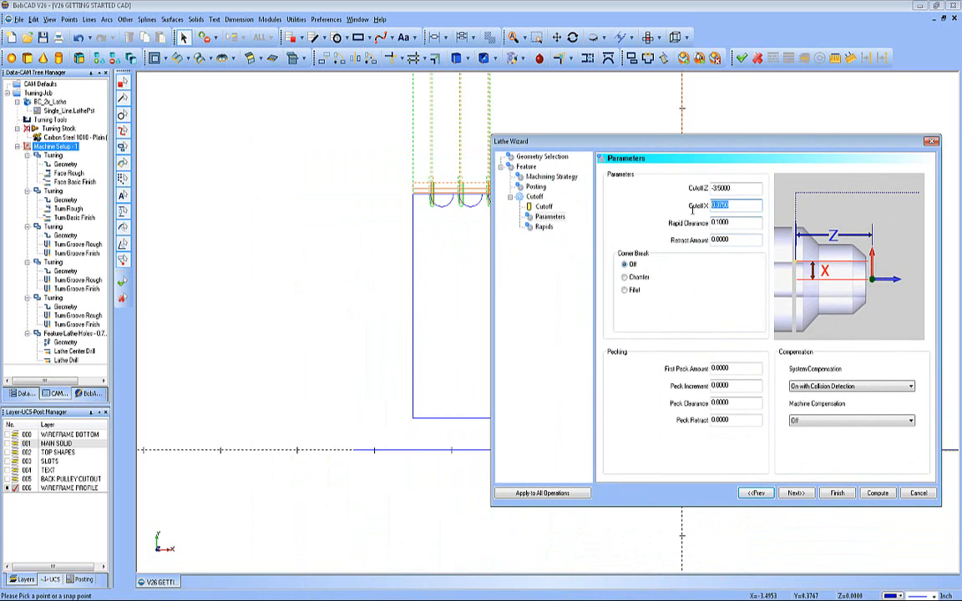
key(Tab)
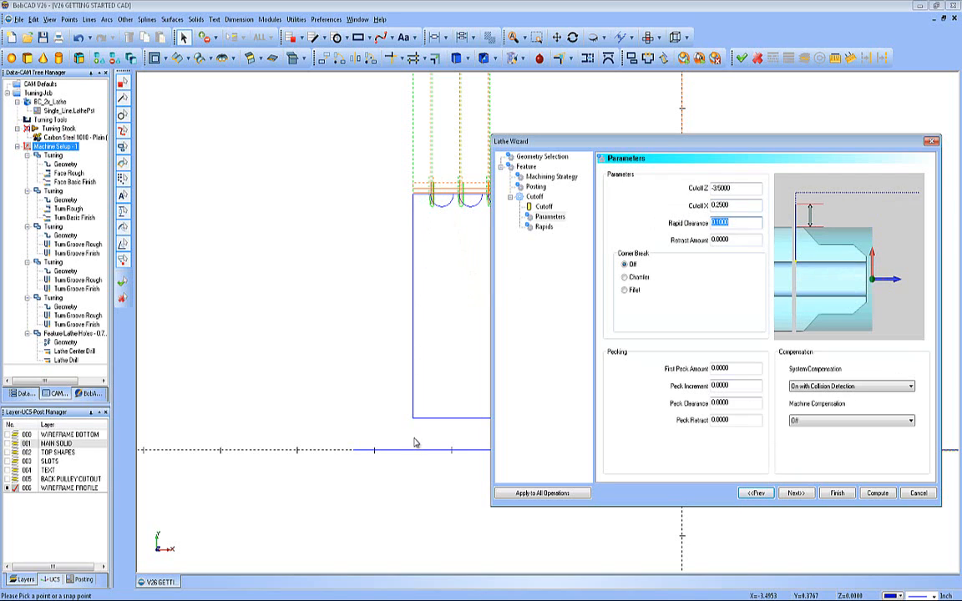
Keep the cutoff's pecking values at zero, corner break off and Default Rapid On Exit, and compute the feature
click(727, 371)
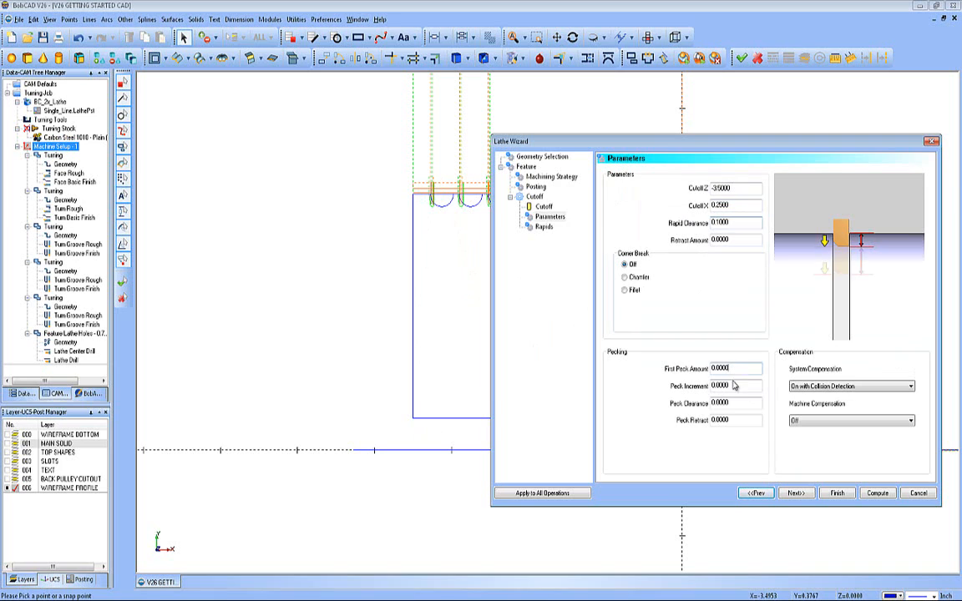
click(625, 264)
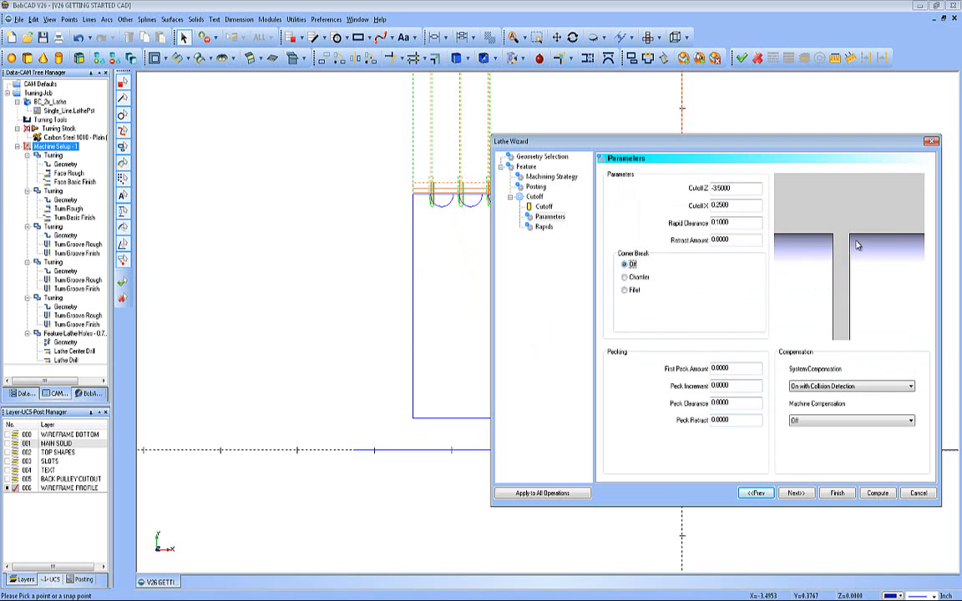
click(641, 278)
click(634, 290)
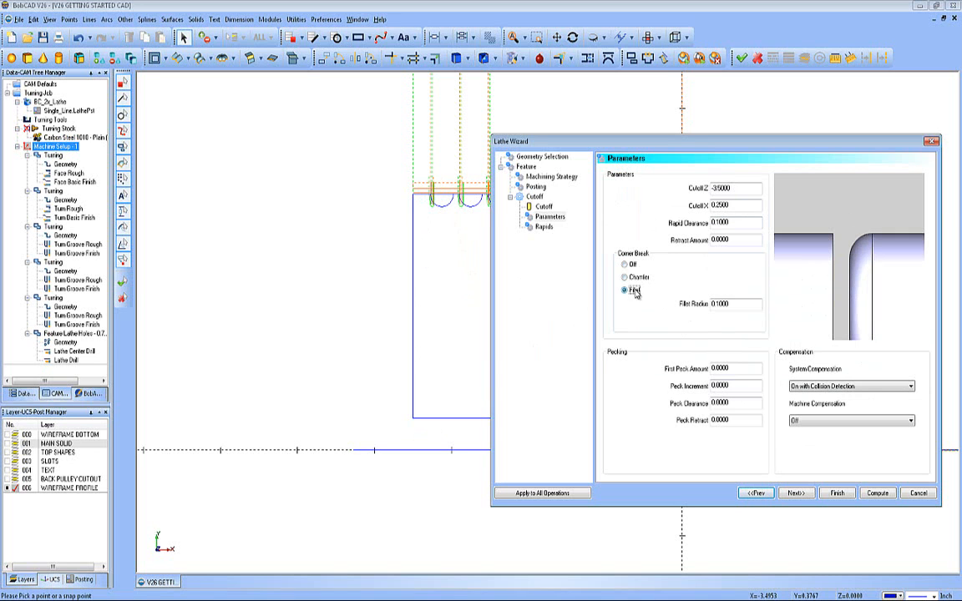
click(625, 264)
drag(697, 140, 469, 130)
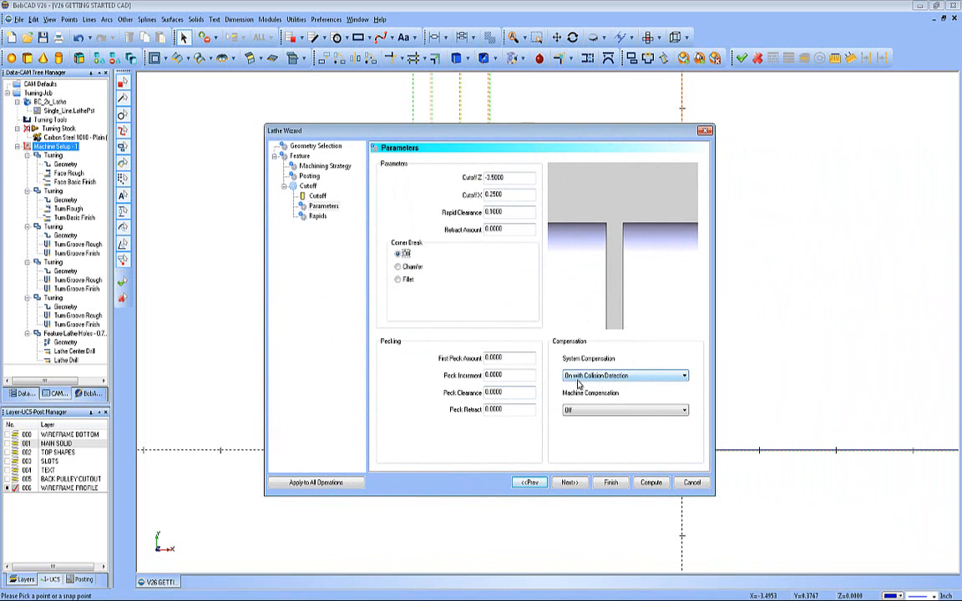
click(570, 484)
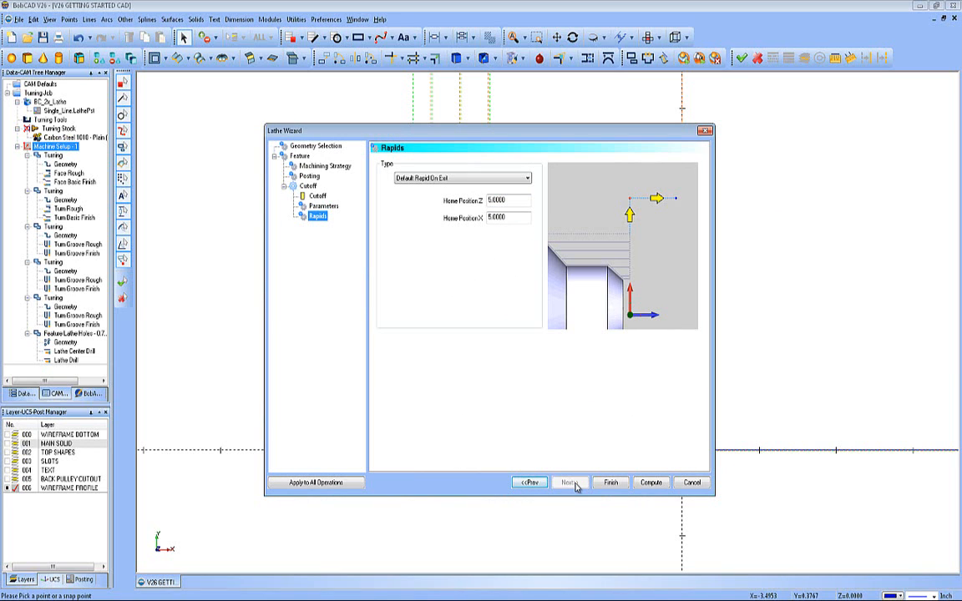
click(637, 484)
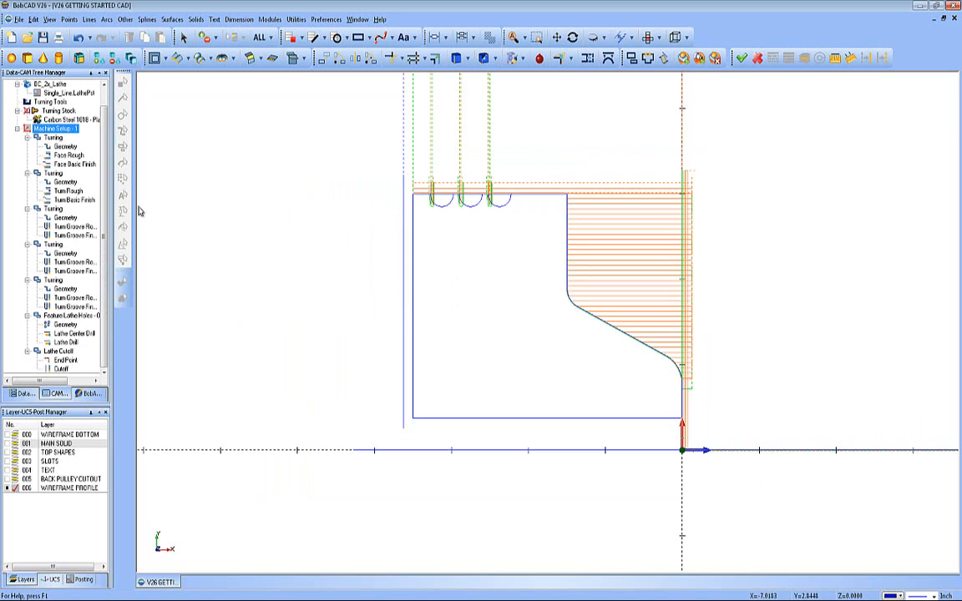
Post the Turning Job to generate its NC code and look through the posted program
scroll(59, 167, up, 1)
click(59, 128)
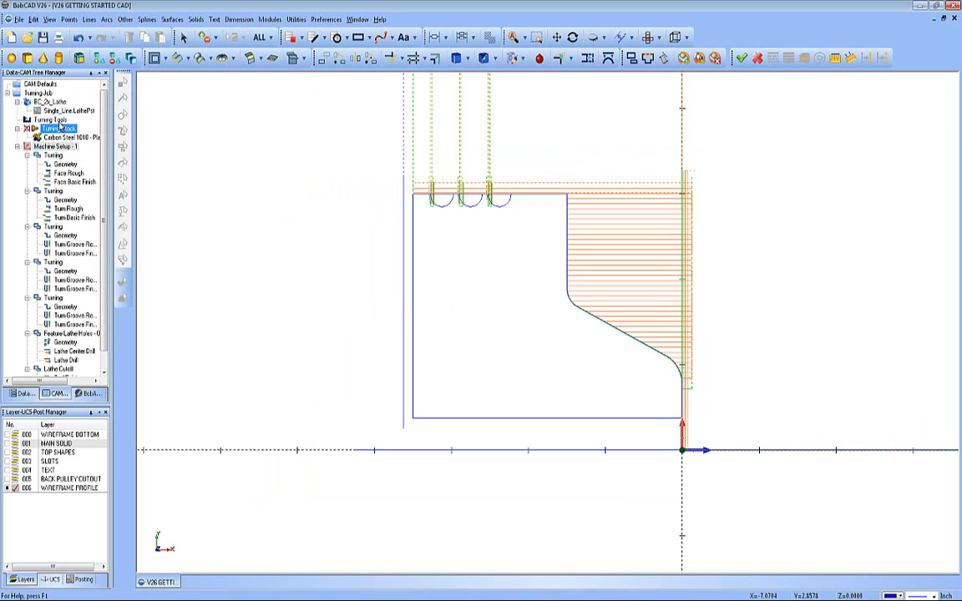
click(51, 111)
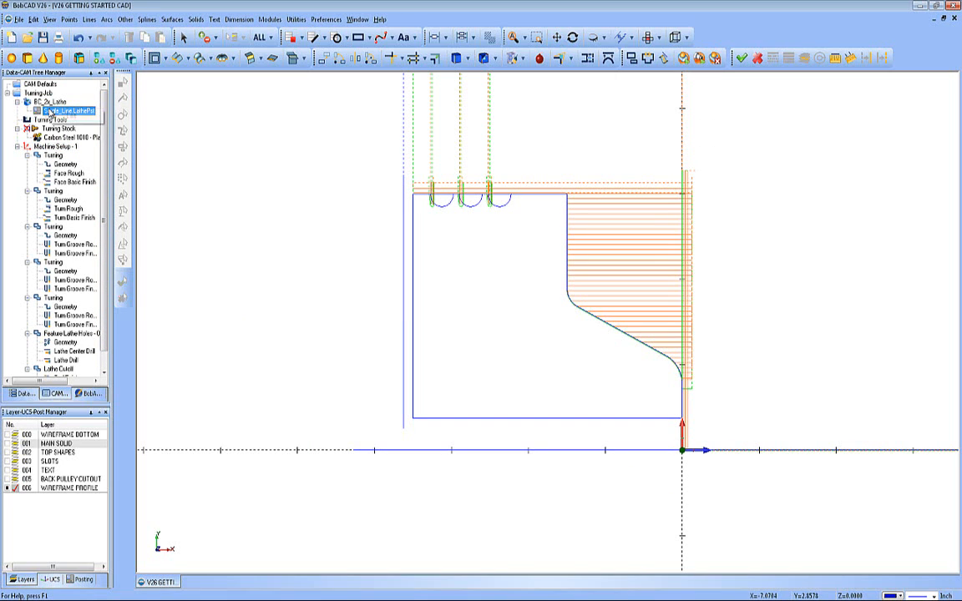
right_click(52, 111)
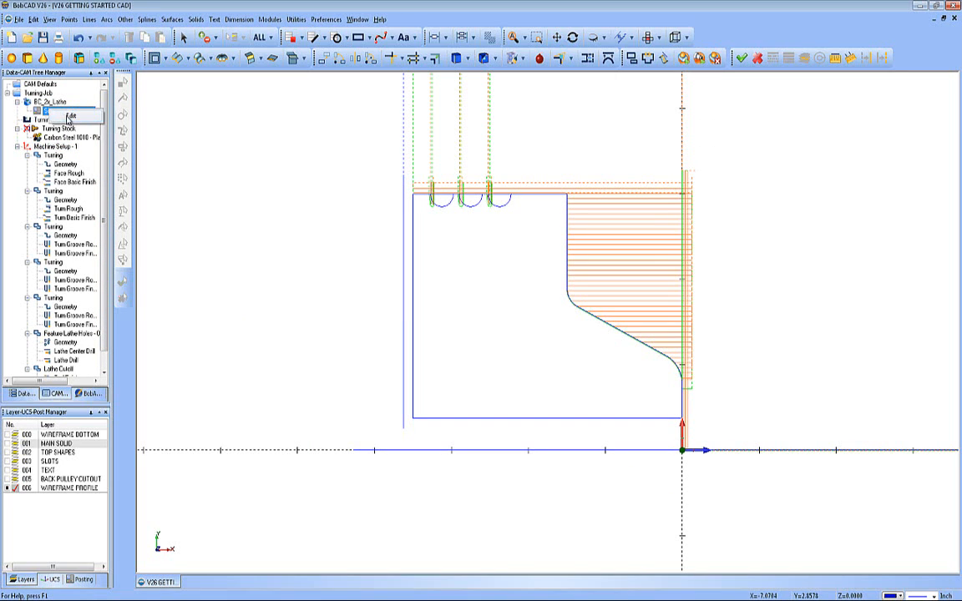
click(185, 126)
click(37, 93)
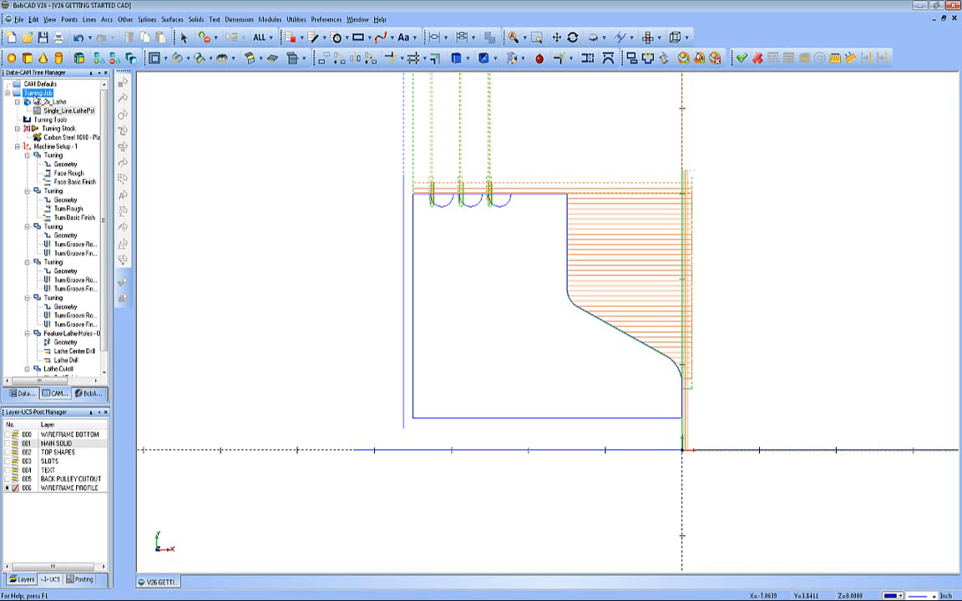
right_click(34, 95)
click(56, 132)
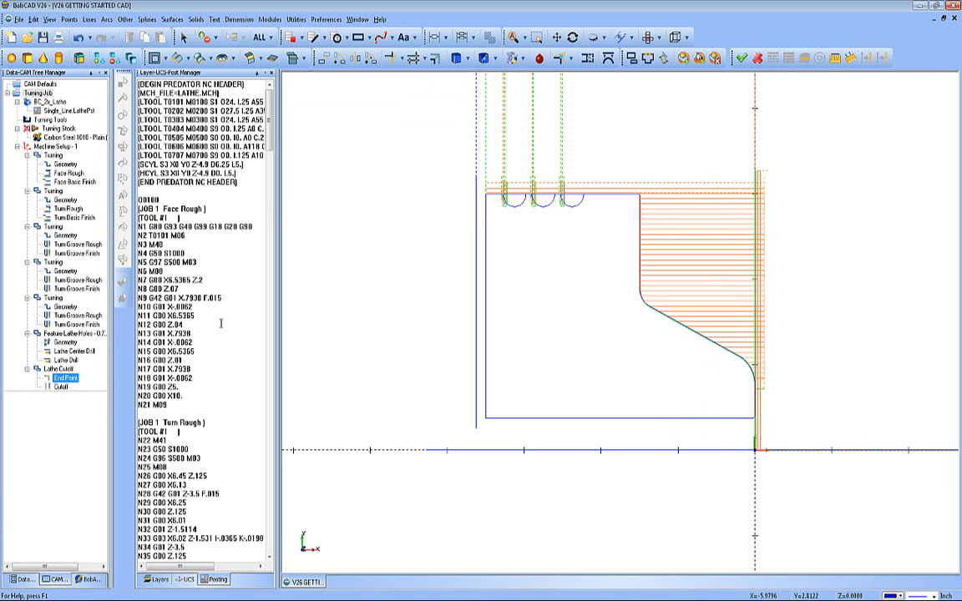
scroll(223, 313, down, 10)
scroll(224, 312, up, 10)
right_click(214, 284)
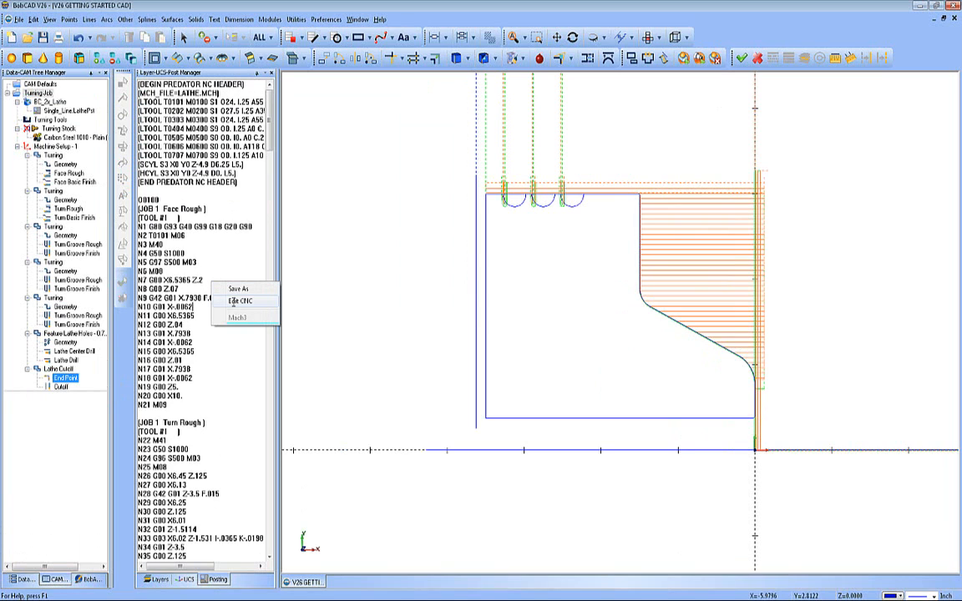
click(332, 250)
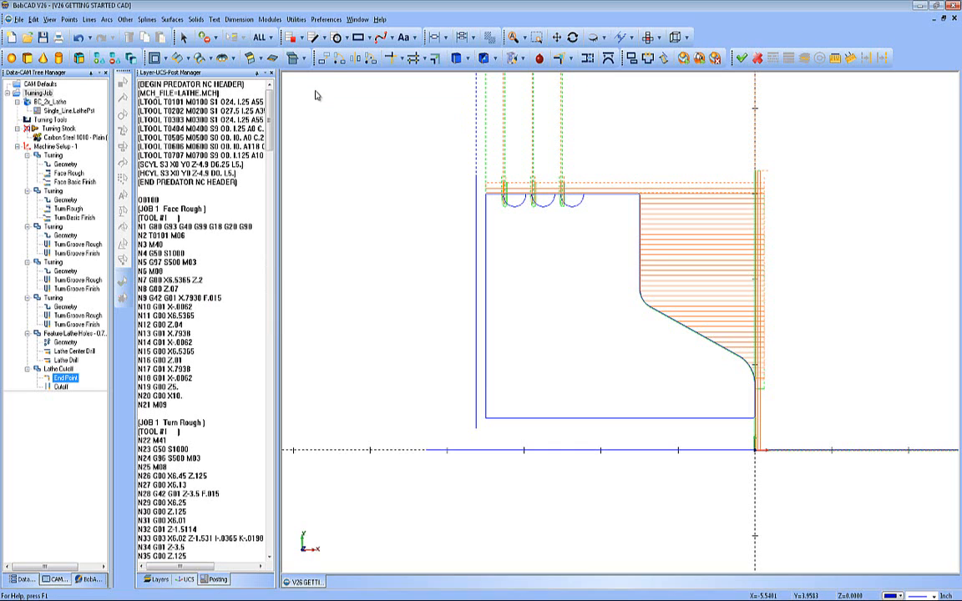
Open the lathe simulation, hide the toolpath display and view the cylindrical stock with the tool at an angle
click(269, 20)
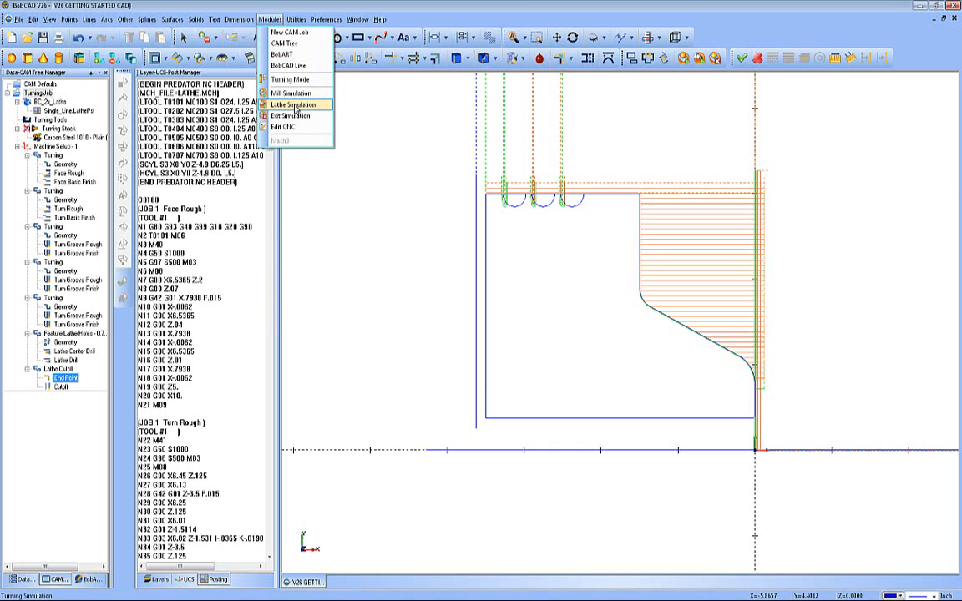
click(297, 107)
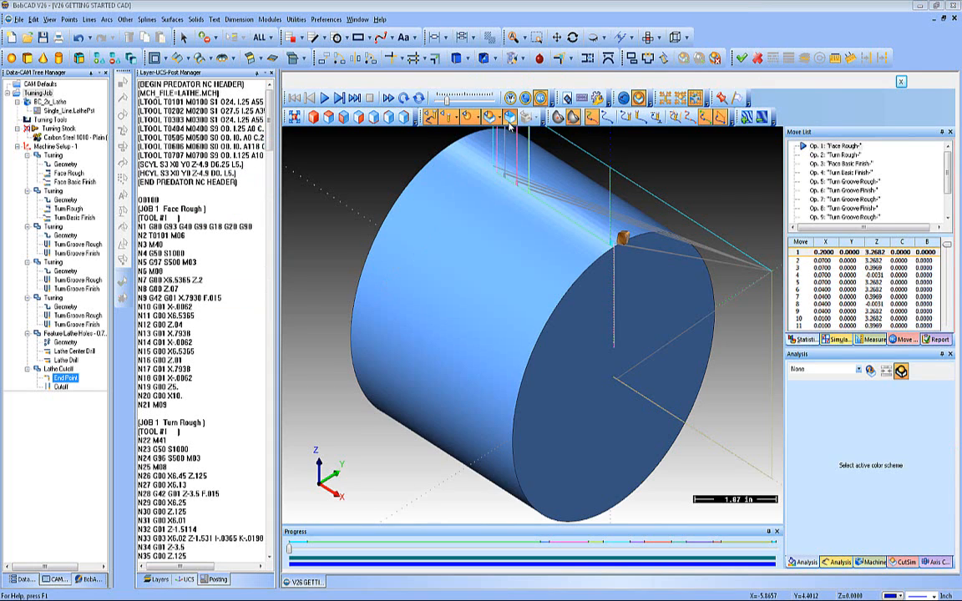
click(468, 123)
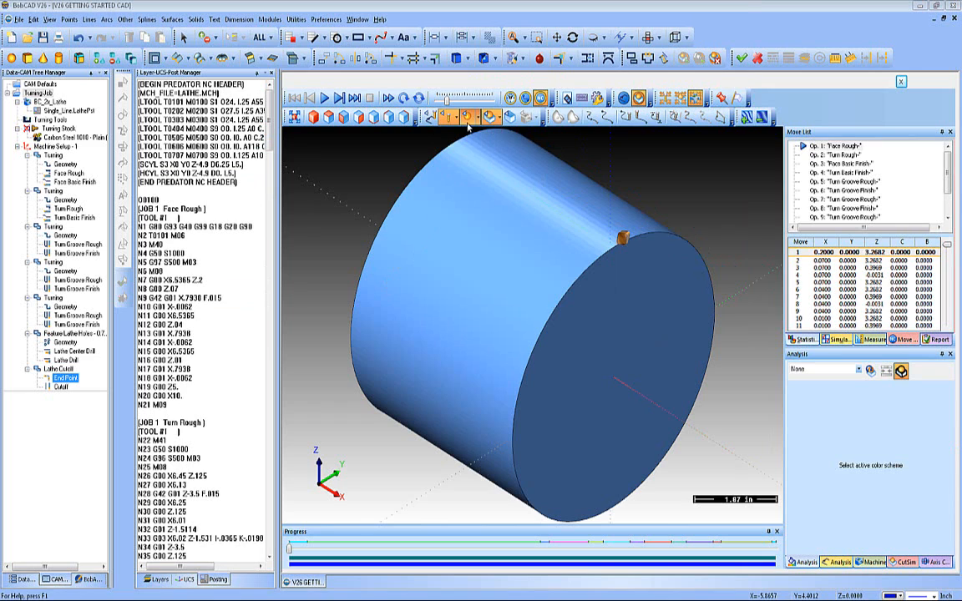
middle_drag(539, 318, 570, 308)
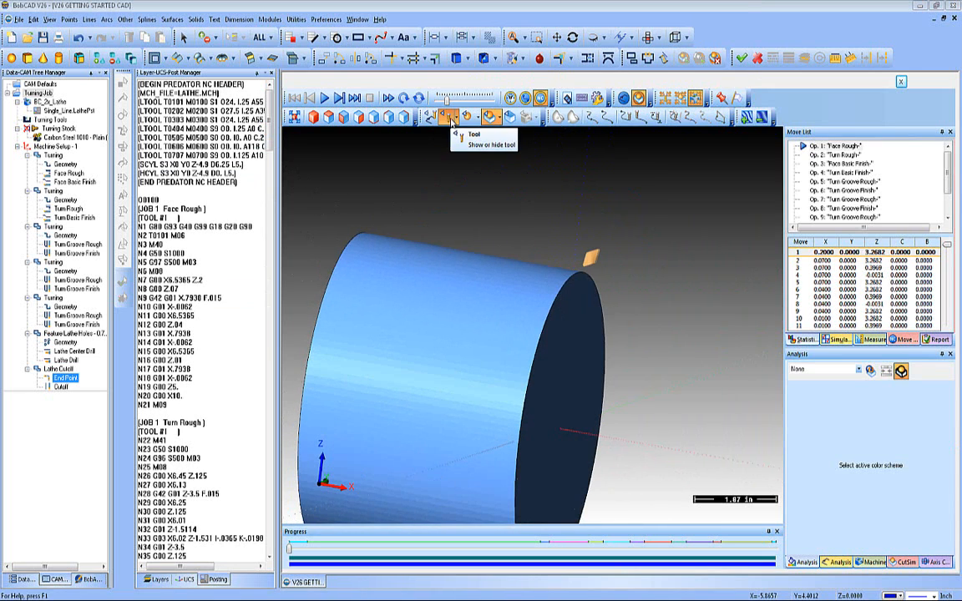
click(295, 119)
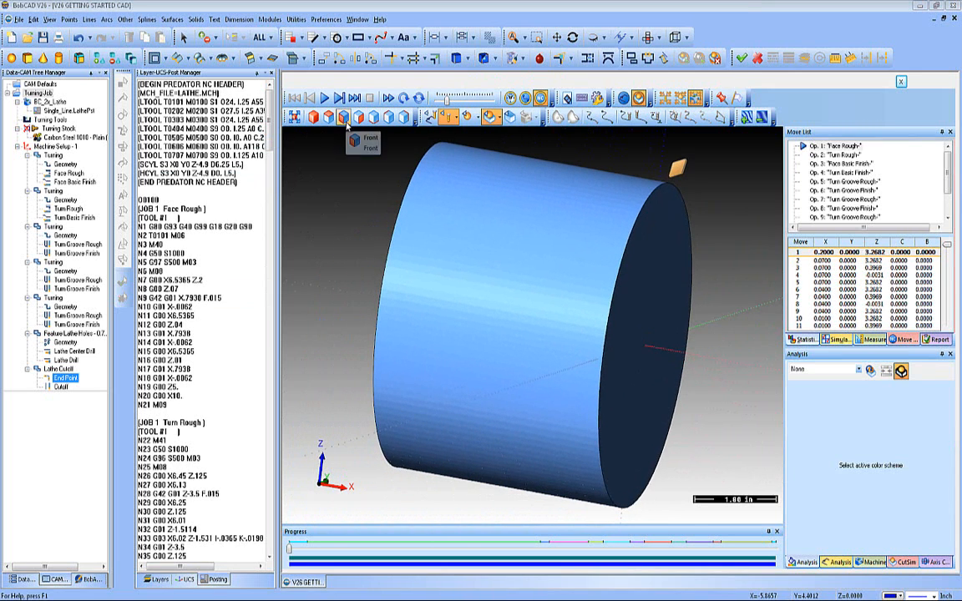
middle_drag(482, 215, 517, 242)
scroll(517, 241, down, 3)
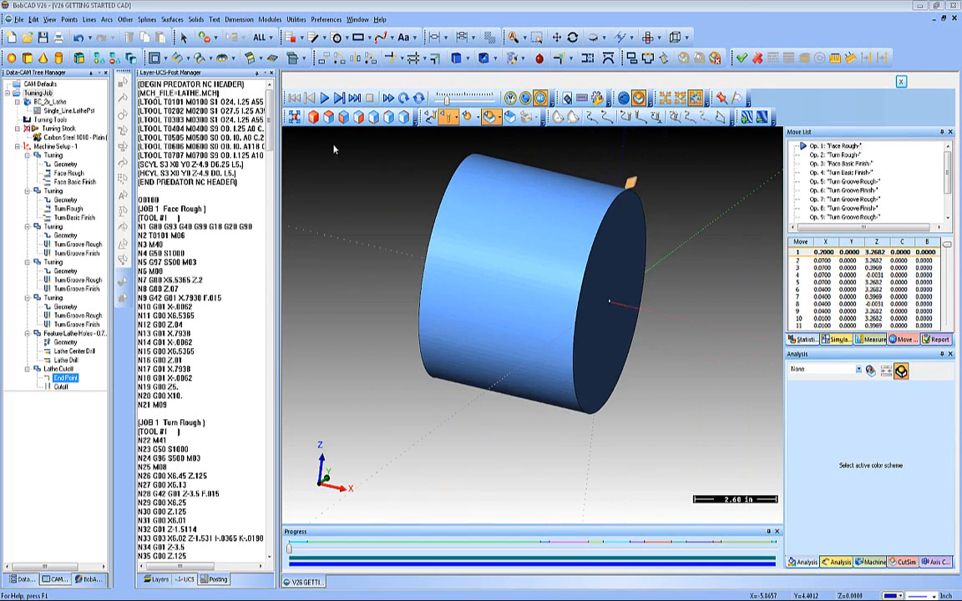
click(295, 119)
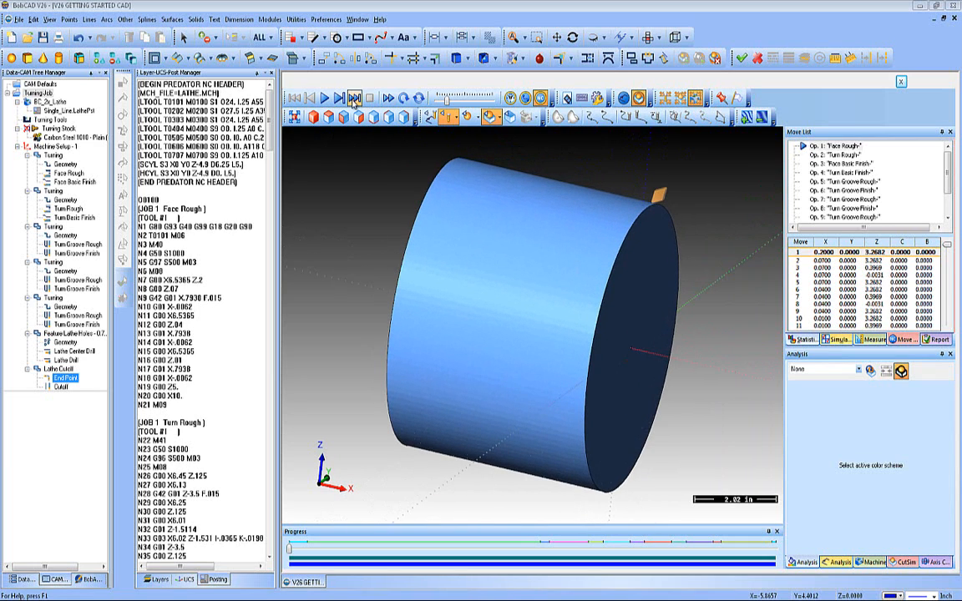
scroll(556, 153, up, 3)
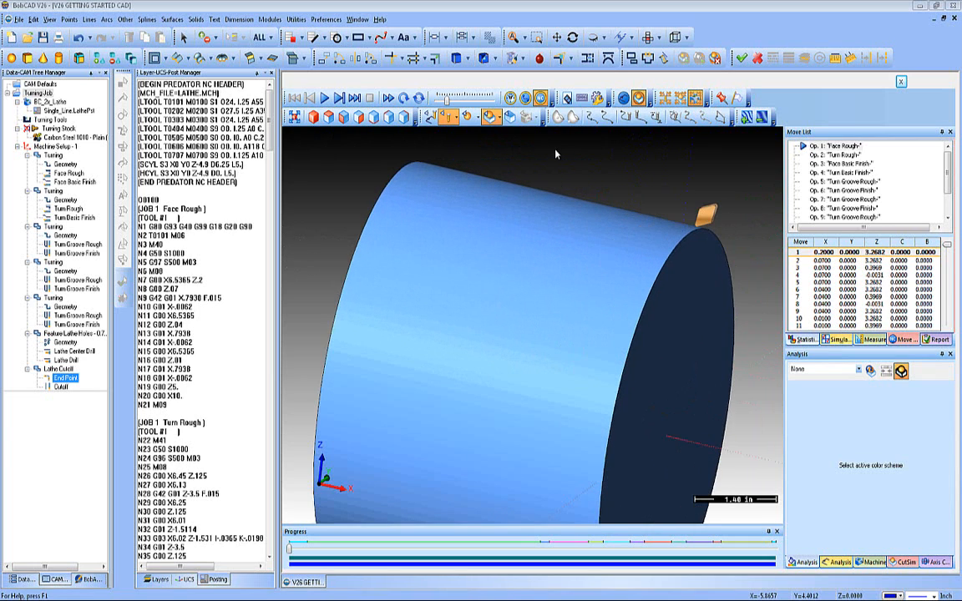
Run the turning simulation through the cutoff operation, inspect the machined pulley from another angle and exit the simulation
click(324, 99)
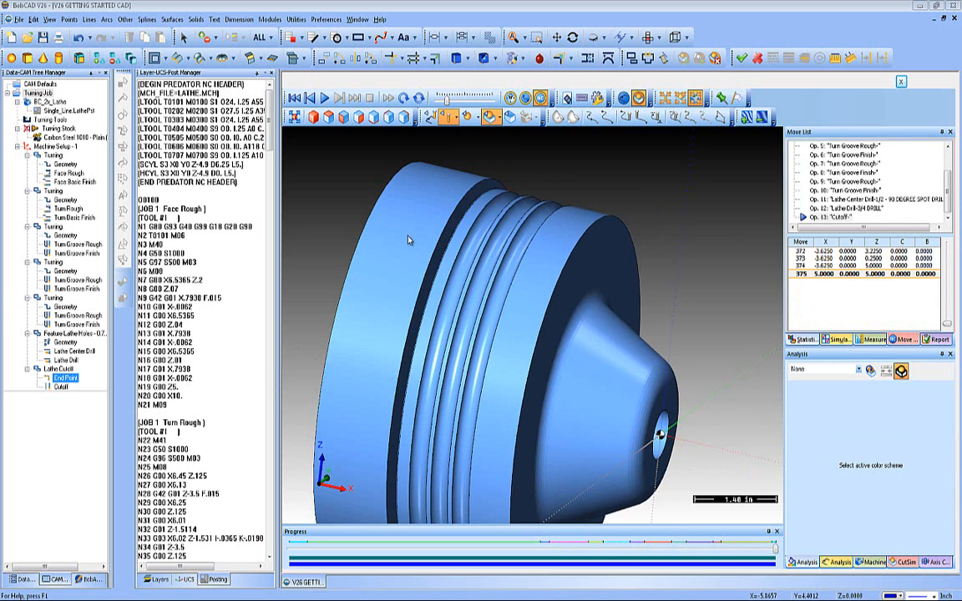
middle_drag(395, 268, 477, 304)
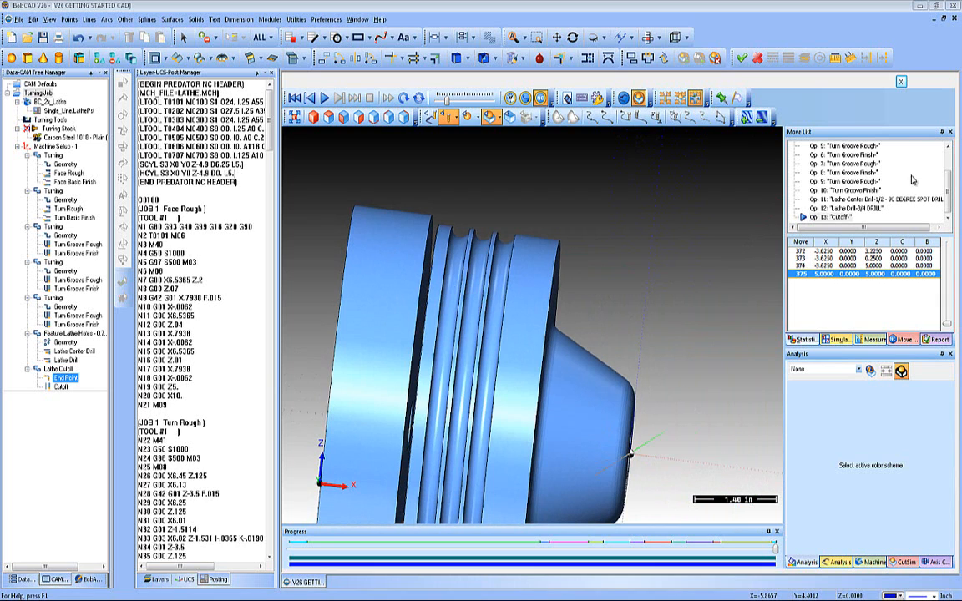
click(900, 81)
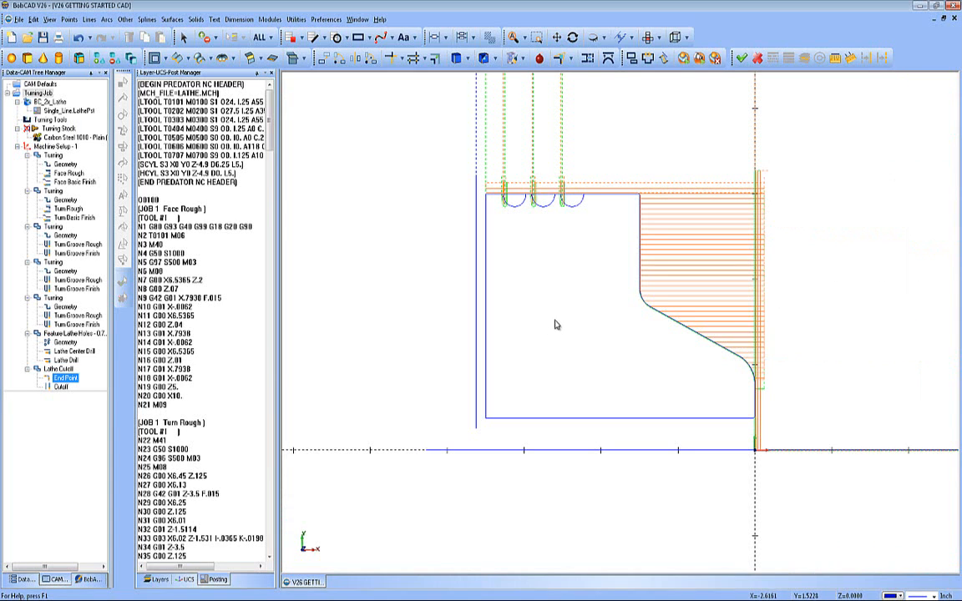